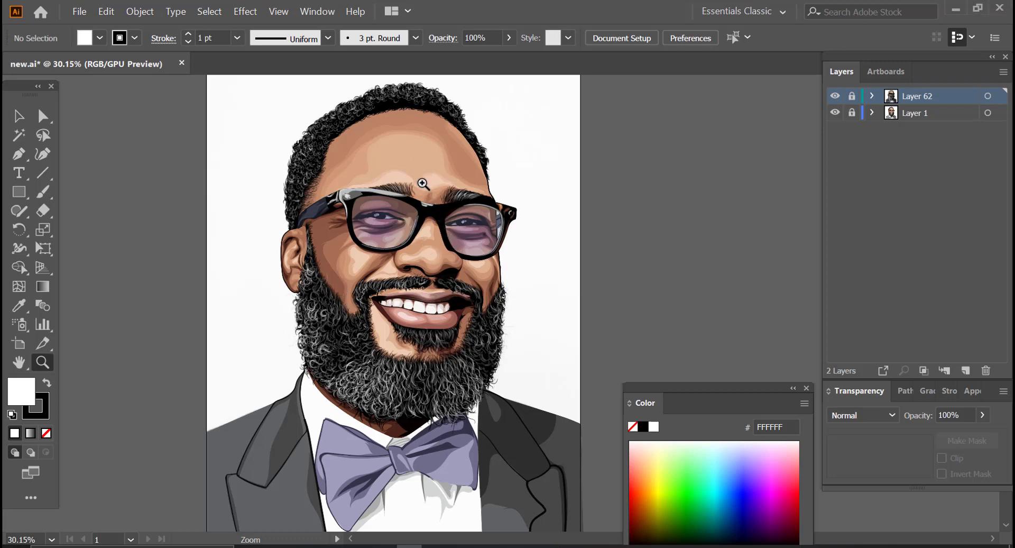
# Step: Examine the flat vector portrait up close, and compare it with the finished smooth painted version in Photoshop
pyautogui.moveTo(432, 181); pyautogui.dragTo(494, 161)
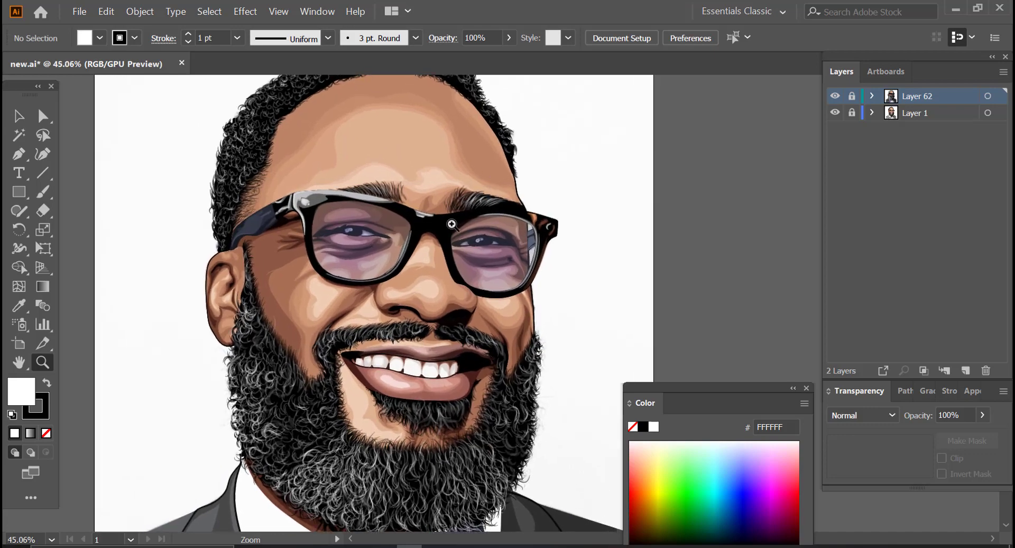
pyautogui.moveTo(448, 309); pyautogui.dragTo(296, 313)
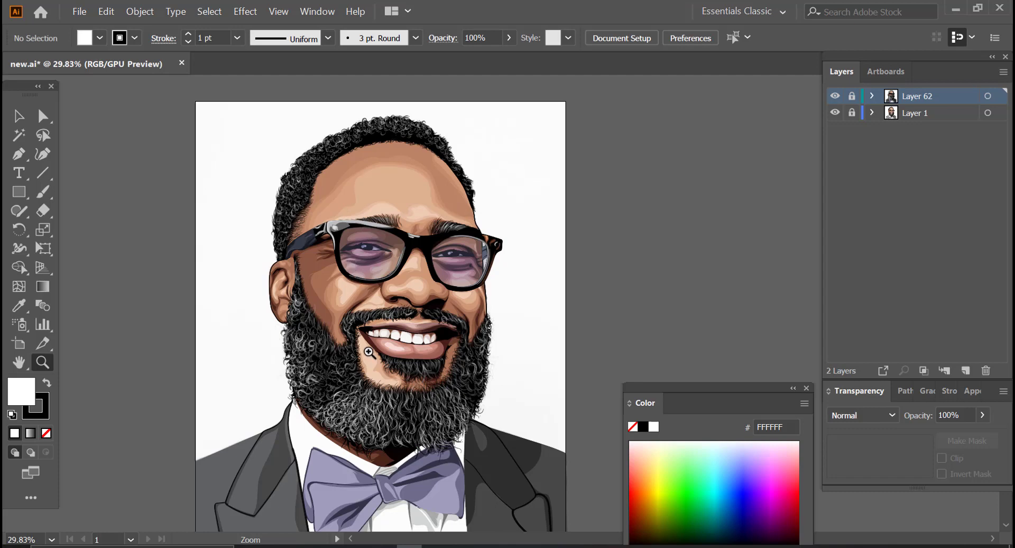
pyautogui.keyDown('alt'); pyautogui.click(396, 186); pyautogui.keyUp('alt')
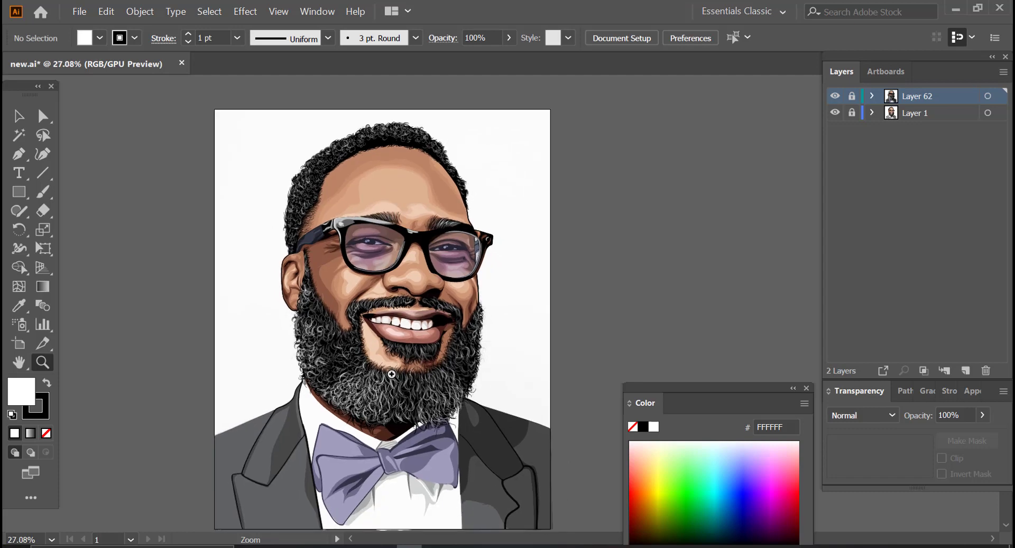
pyautogui.click(394, 376)
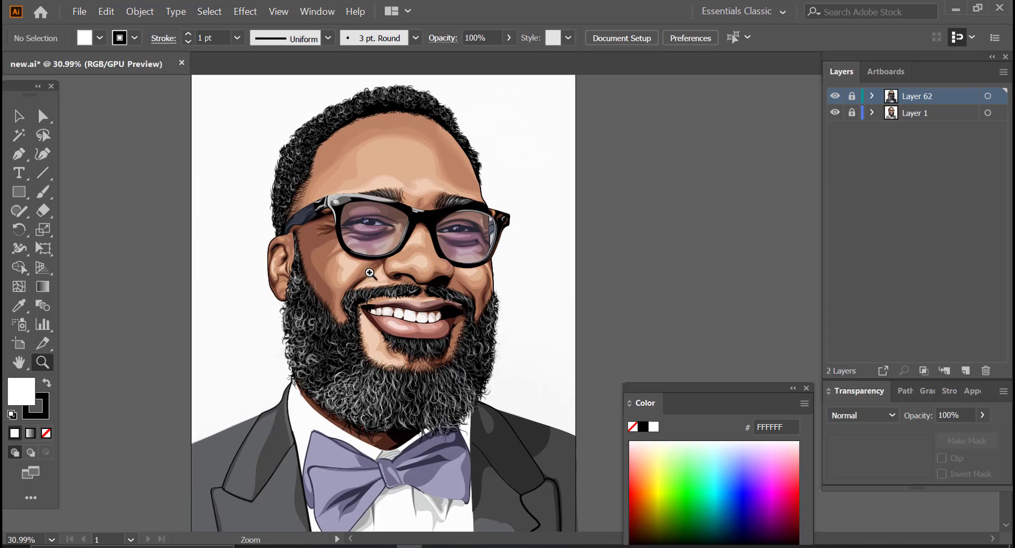
pyautogui.moveTo(370, 272); pyautogui.dragTo(469, 277)
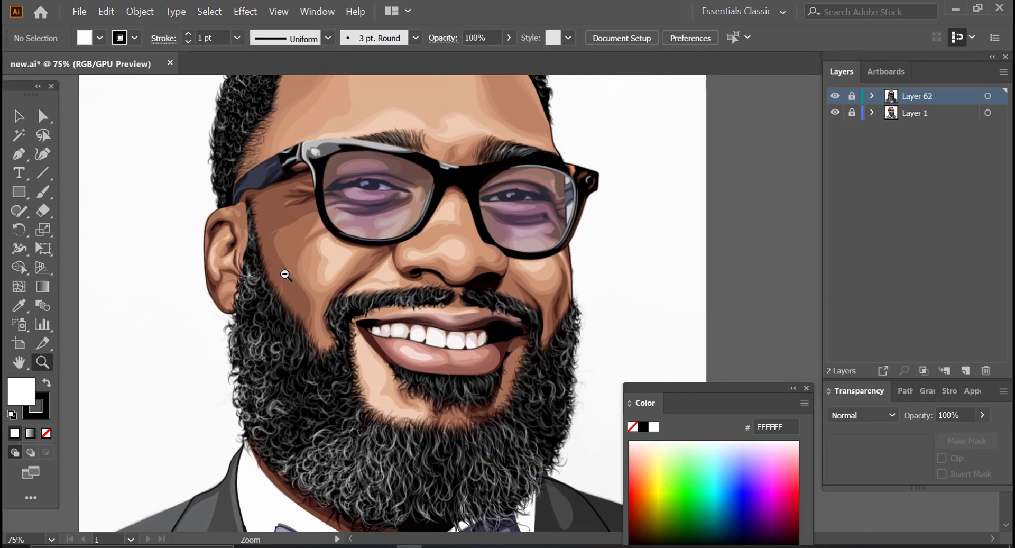
pyautogui.keyDown('alt'); pyautogui.click(286, 275); pyautogui.keyUp('alt')
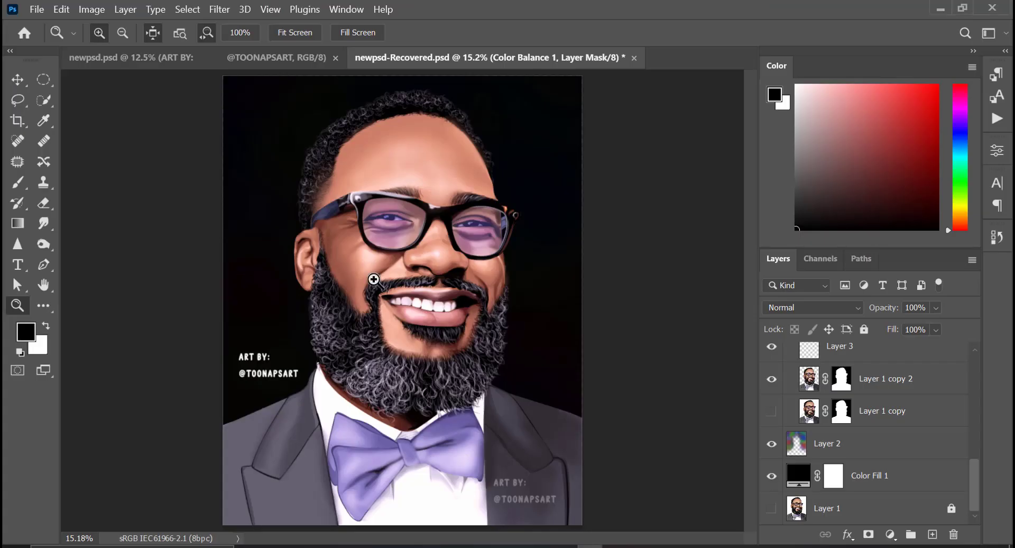
pyautogui.moveTo(441, 235); pyautogui.dragTo(539, 227)
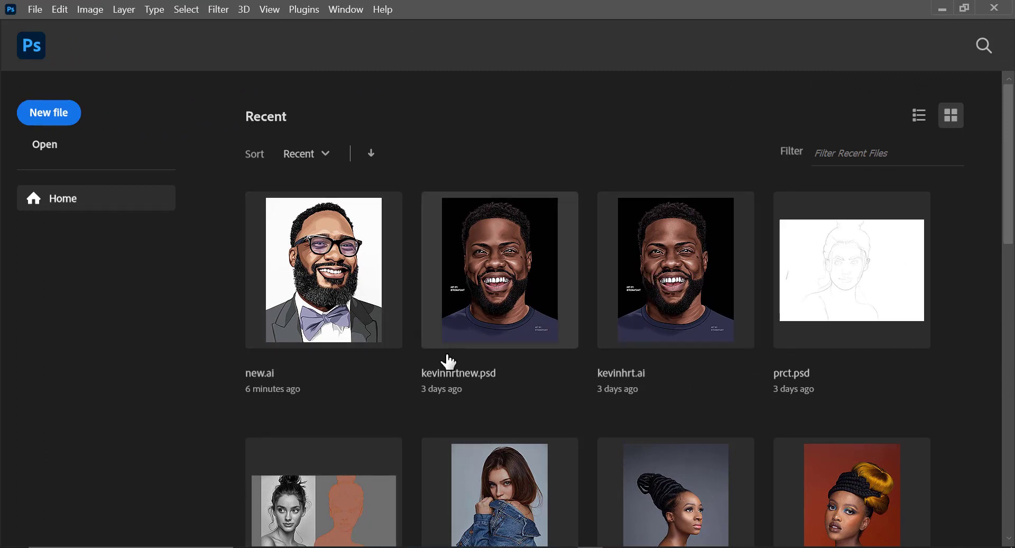
# Step: Import new.ai from the project folder into Photoshop at 4500 x 5625 pixels, 300 pixels/inch
pyautogui.click(328, 547)
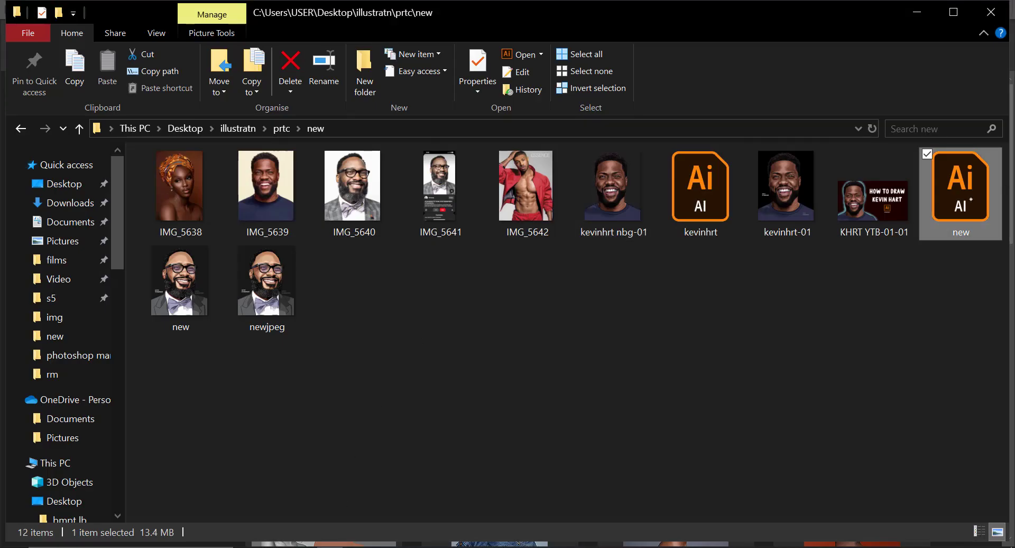
pyautogui.moveTo(960, 190); pyautogui.dragTo(415, 320)
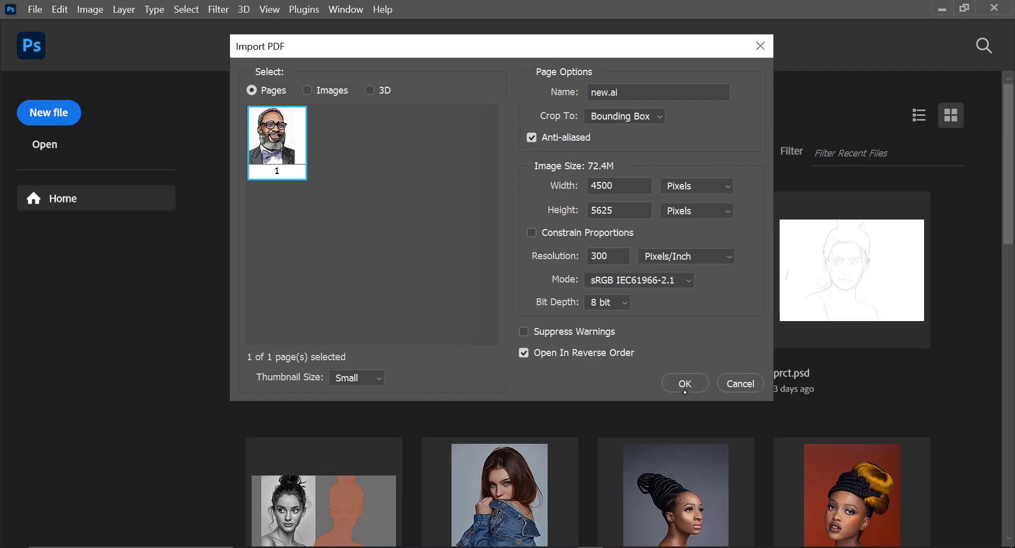
pyautogui.click(686, 385)
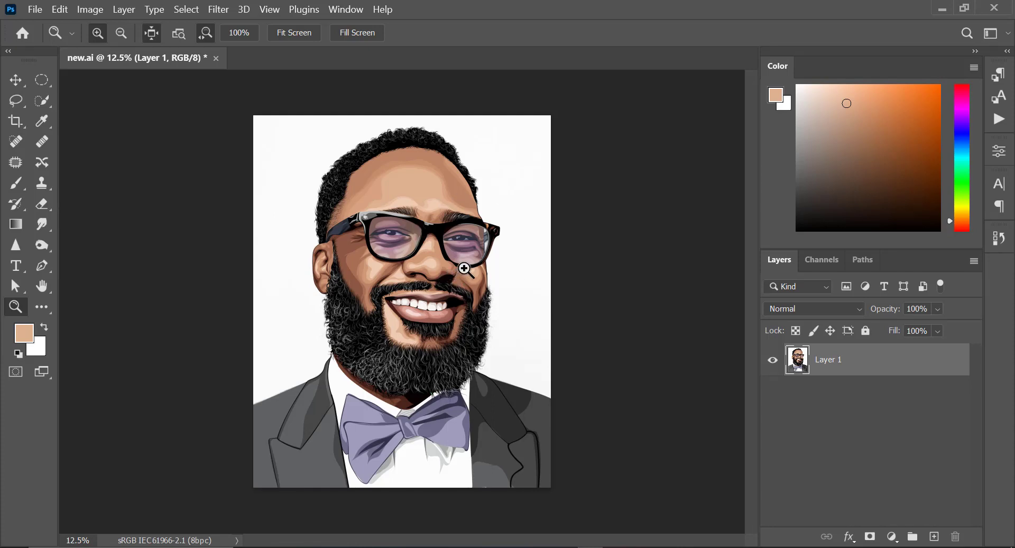
# Step: Duplicate Layer 1 and lock the original layer
pyautogui.click(479, 265)
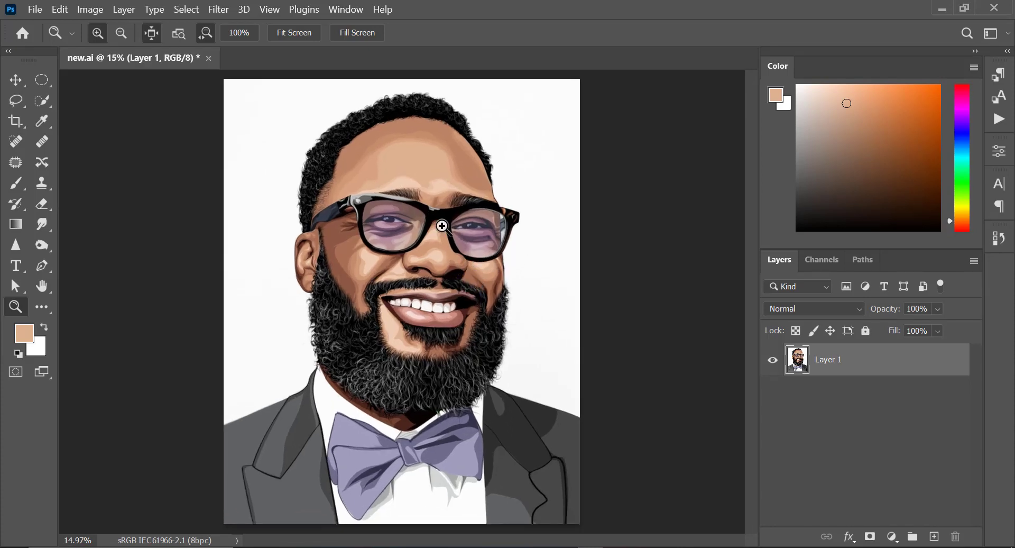
pyautogui.moveTo(444, 229); pyautogui.dragTo(685, 272)
pyautogui.moveTo(861, 364); pyautogui.dragTo(934, 536)
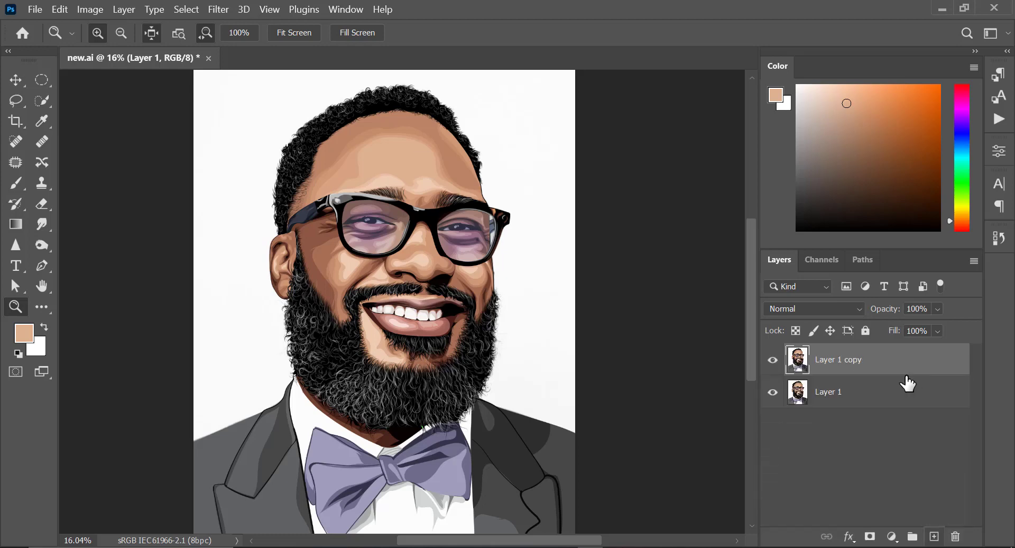
pyautogui.click(865, 392)
pyautogui.click(865, 331)
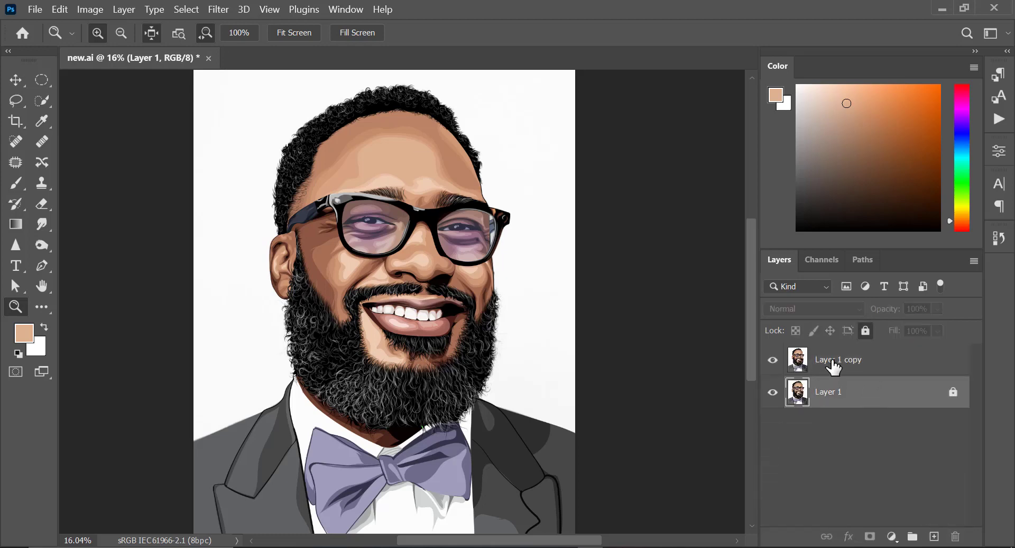
# Step: Select the man on Layer 1 copy with Select Subject and turn the selection into a layer mask
pyautogui.click(831, 360)
pyautogui.click(41, 100)
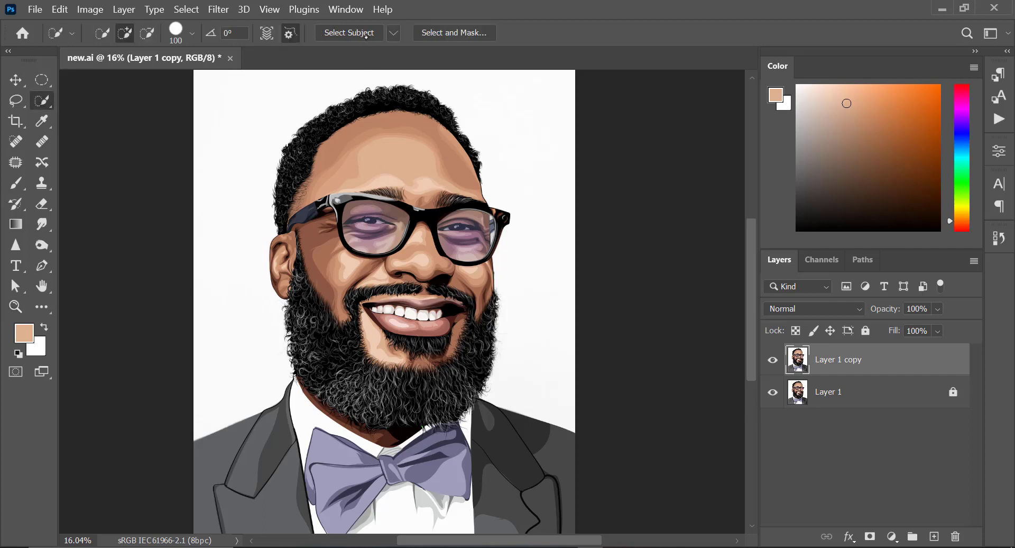
pyautogui.click(366, 35)
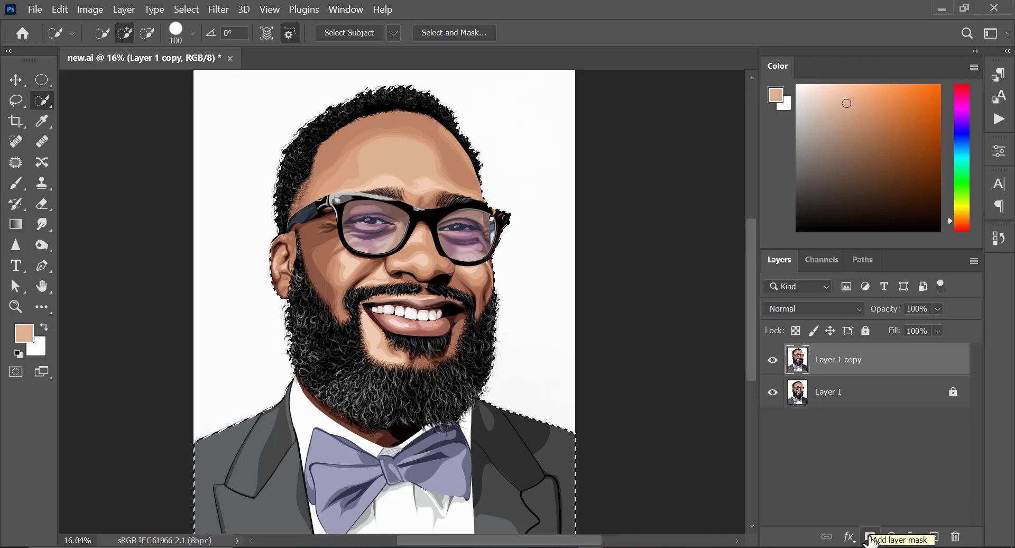
pyautogui.click(871, 538)
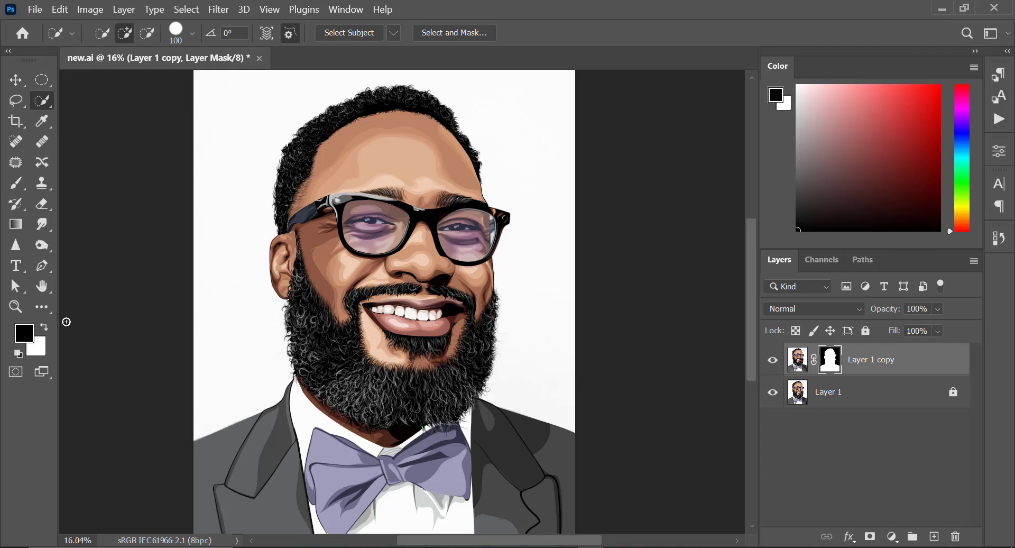
# Step: Make the artwork of Layer 1 copy, rather than its mask, the target for painting
pyautogui.click(16, 306)
pyautogui.click(378, 215)
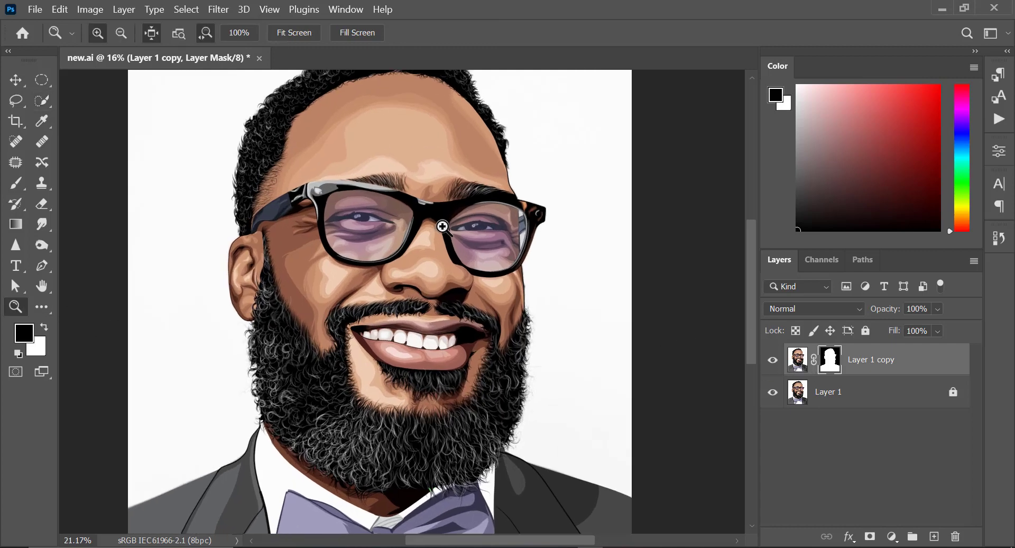
pyautogui.click(270, 283)
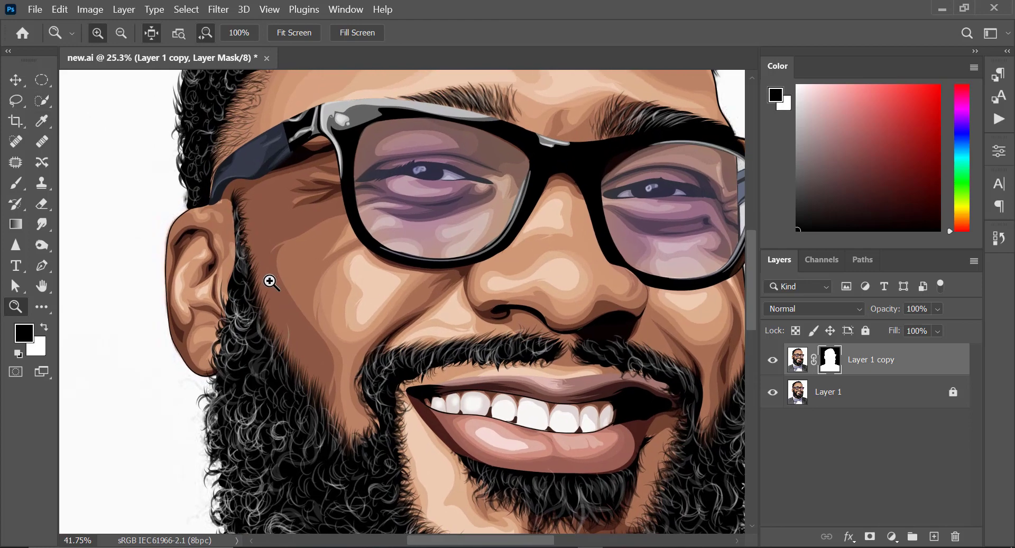
pyautogui.click(799, 362)
pyautogui.click(314, 279)
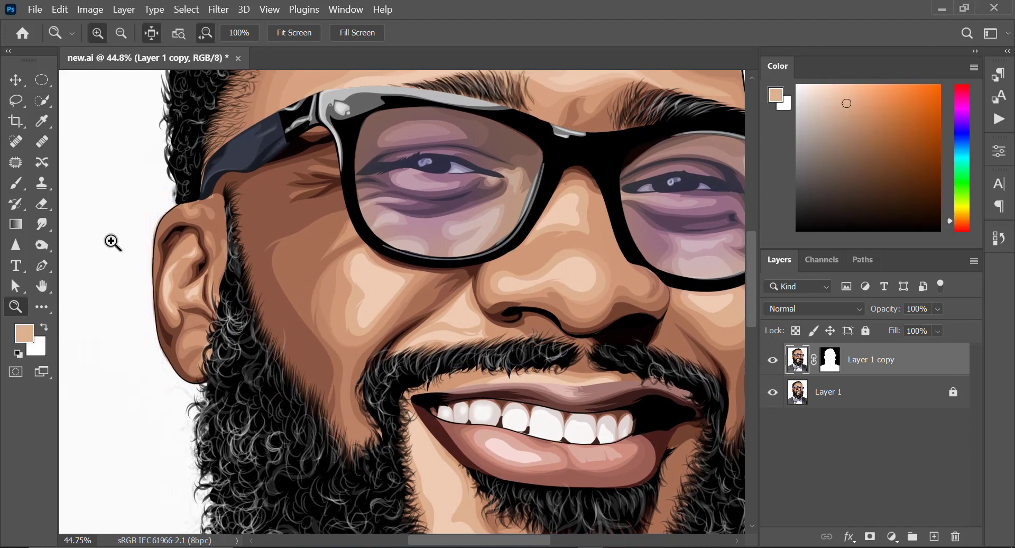
pyautogui.click(15, 182)
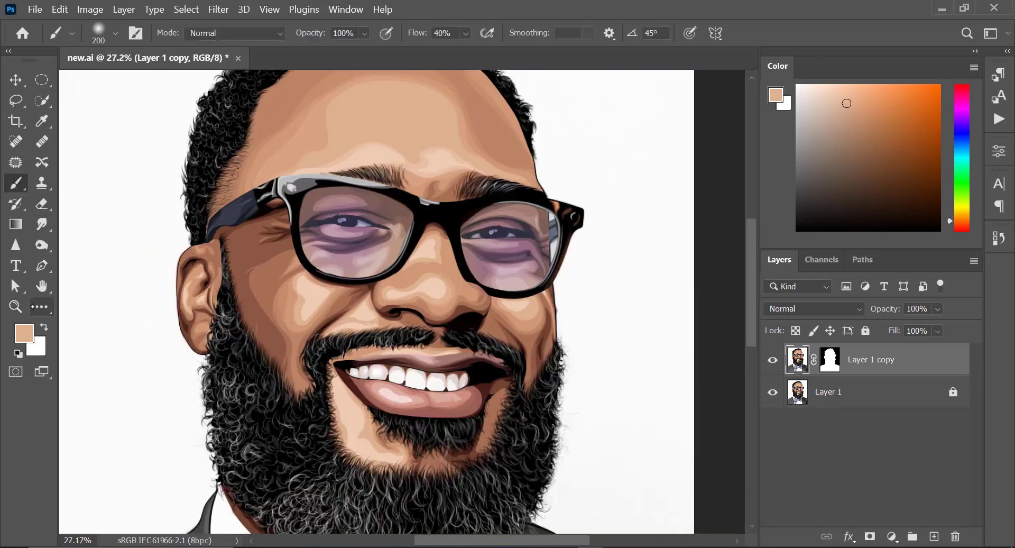
pyautogui.click(15, 307)
pyautogui.moveTo(297, 215); pyautogui.dragTo(260, 240)
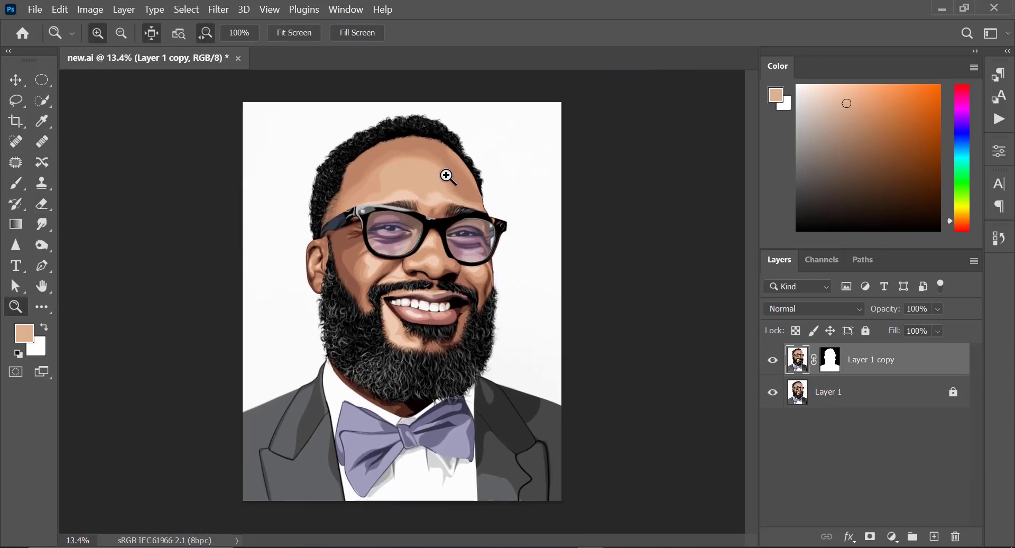
pyautogui.click(833, 362)
pyautogui.click(797, 360)
pyautogui.moveTo(435, 143); pyautogui.dragTo(465, 141)
pyautogui.moveTo(333, 168); pyautogui.dragTo(355, 166)
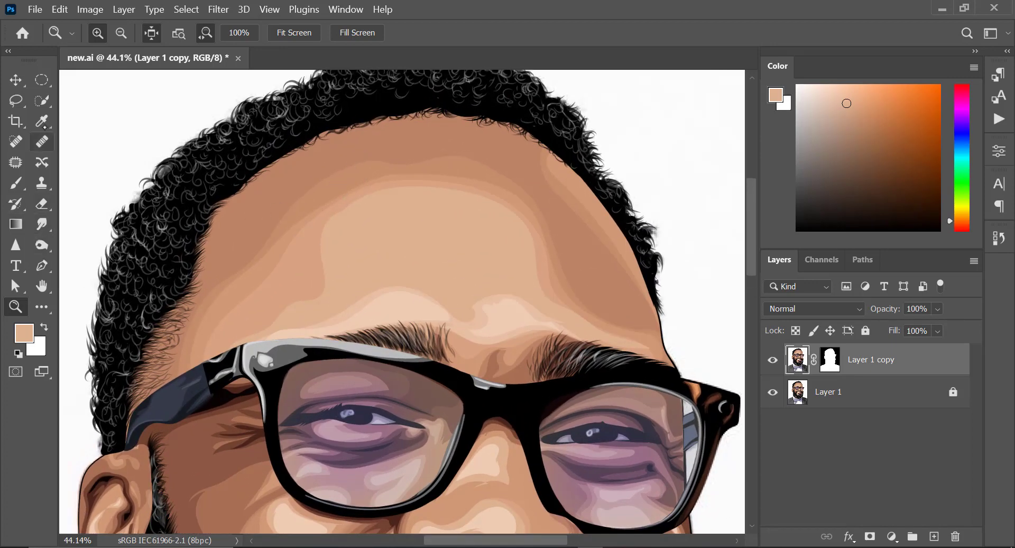
# Step: Set the brush flow to 30% and paint over the hard tone edge on the left side of the forehead
pyautogui.click(41, 121)
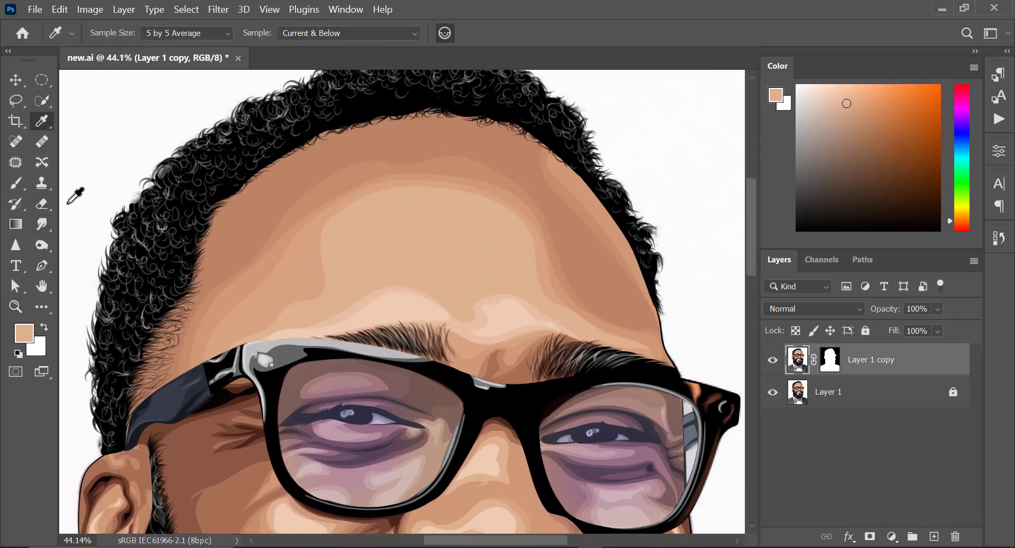
pyautogui.click(16, 183)
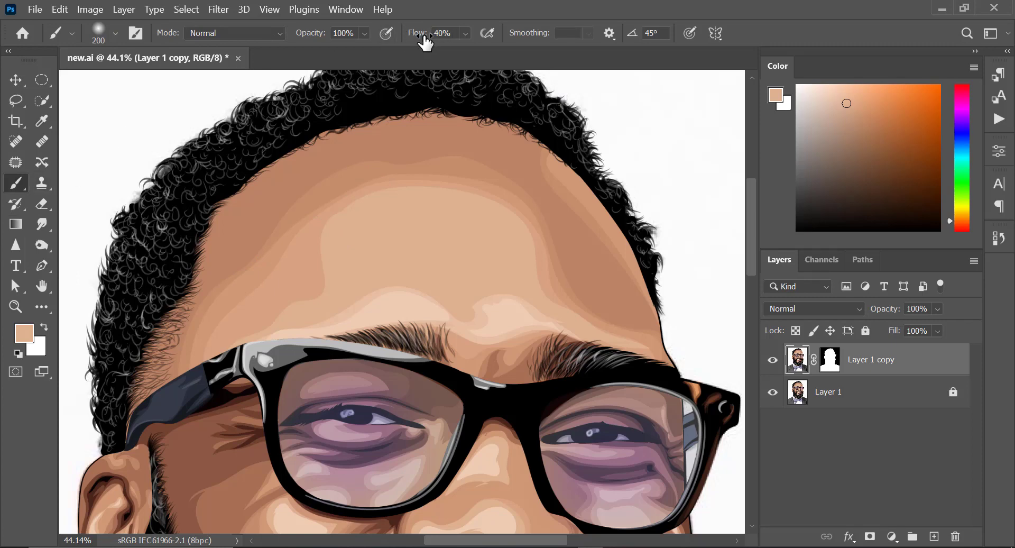
pyautogui.moveTo(425, 38); pyautogui.dragTo(415, 40)
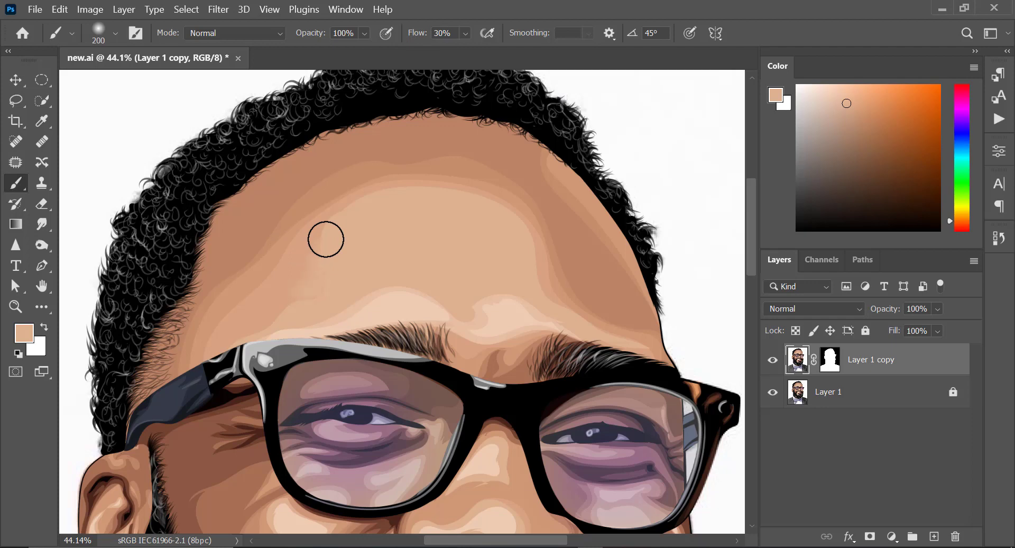
pyautogui.moveTo(326, 240); pyautogui.dragTo(324, 277)
# Step: Reduce the brush flow to 10% and softly blend the tone edge on the left side of the forehead
pyautogui.moveTo(426, 37); pyautogui.dragTo(418, 39)
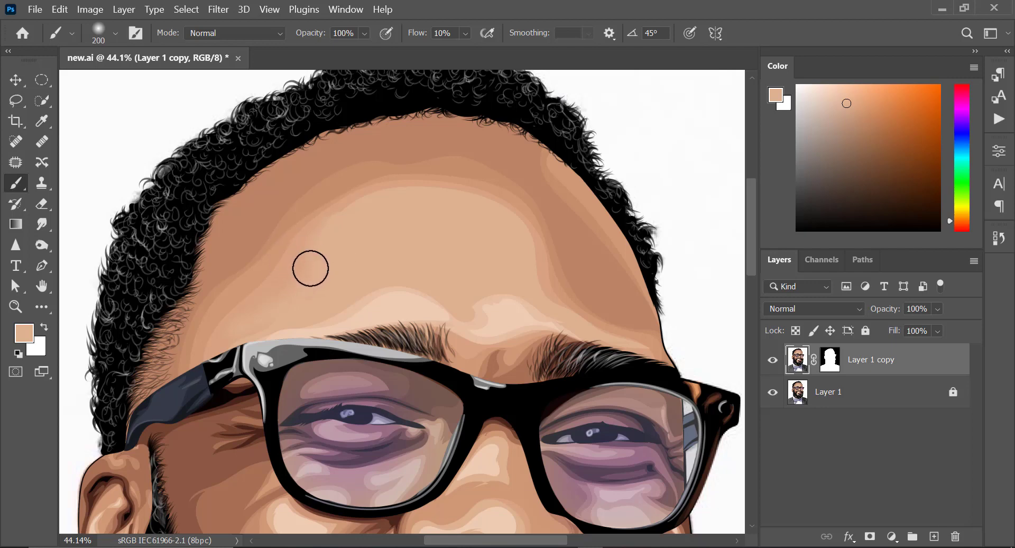
pyautogui.press('i')
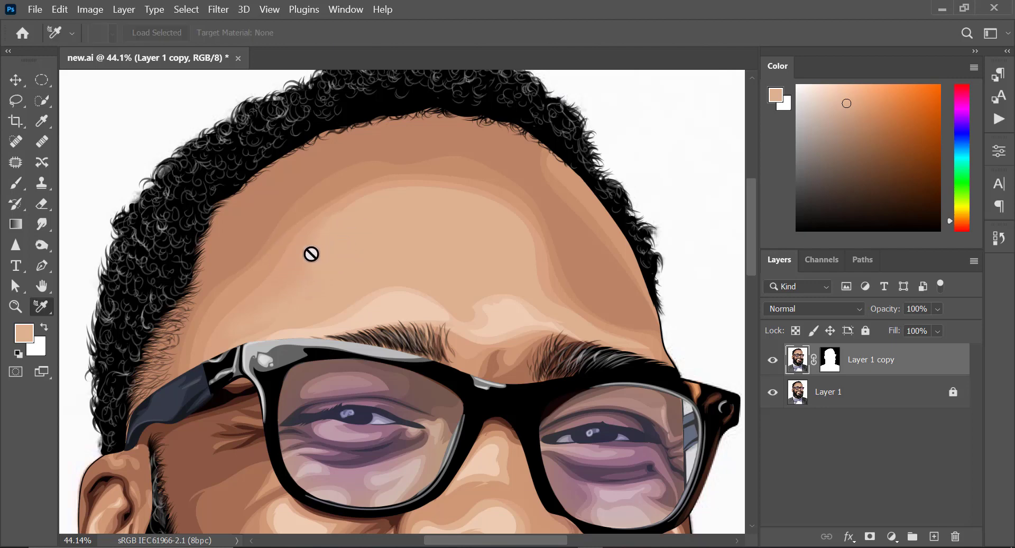
pyautogui.press('b')
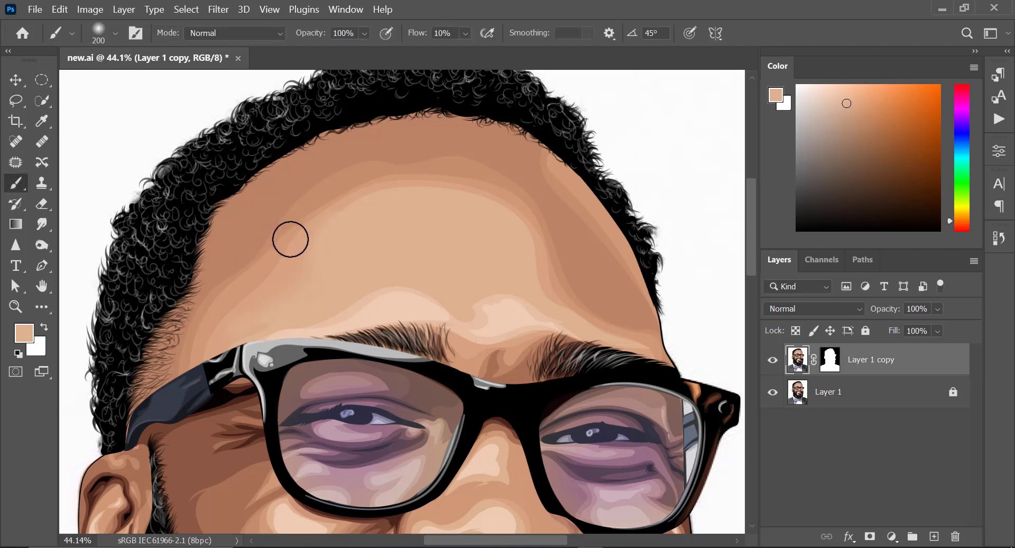
# Step: Sample the mid skin tone on the left of the forehead and brush it along the highlight's border
pyautogui.press('i')
pyautogui.click(300, 260)
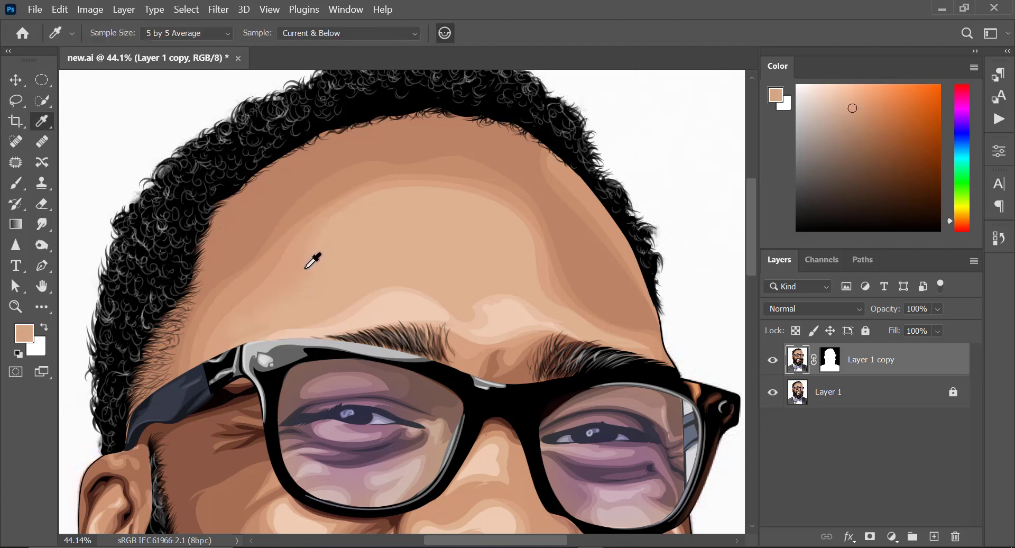
pyautogui.press('b')
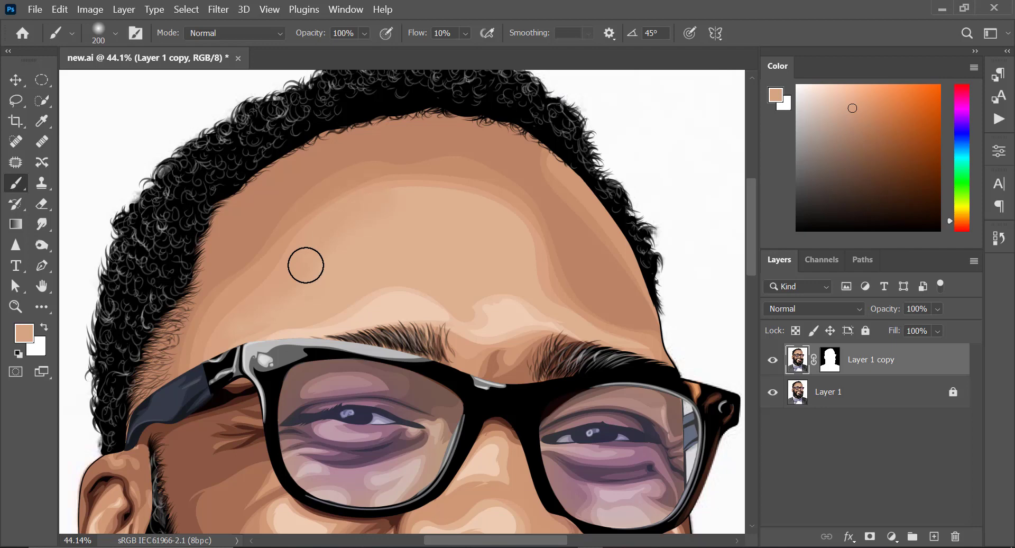
# Step: Sample a lighter skin tone from the forehead highlight and blend the tone edges across the upper forehead
pyautogui.press('alt')
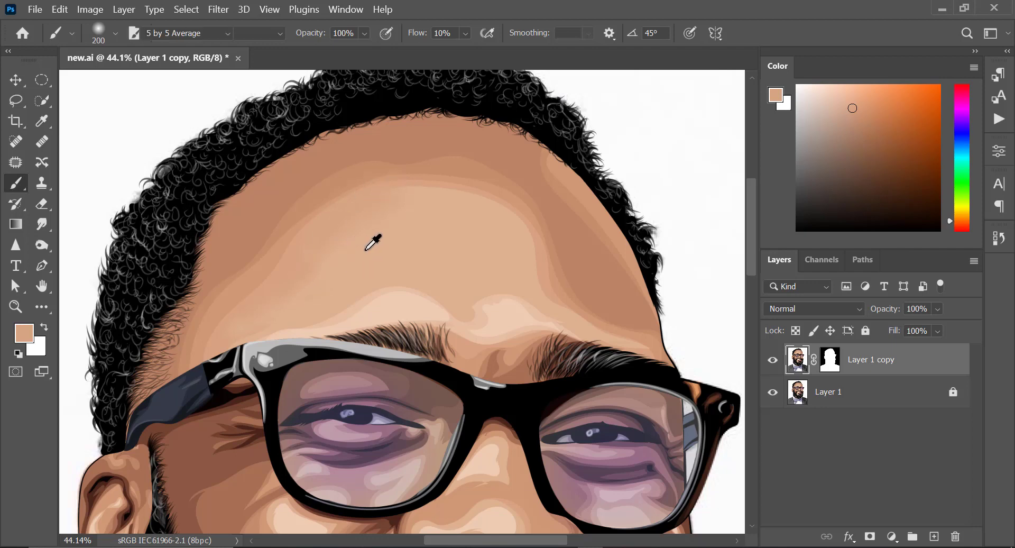
pyautogui.press('i')
pyautogui.click(339, 241)
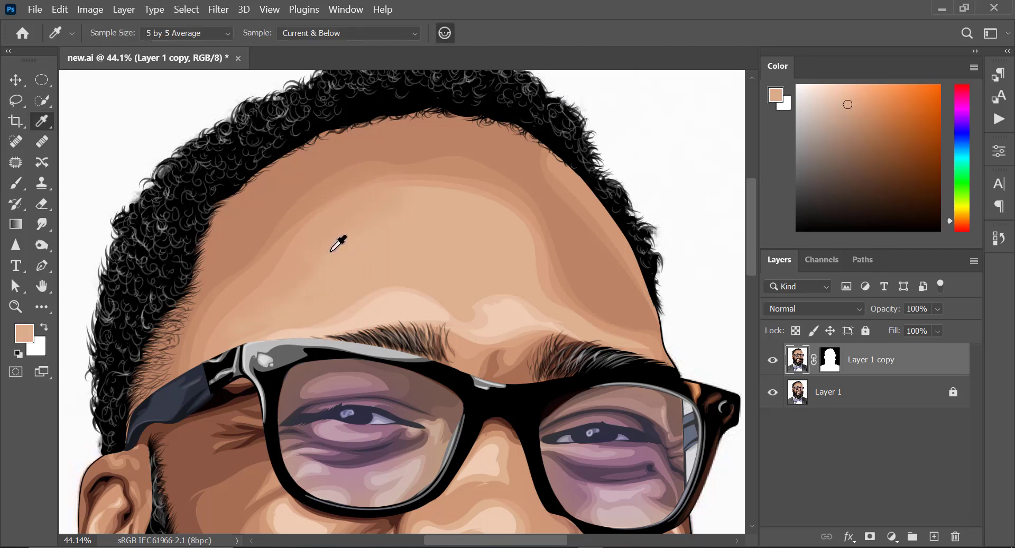
pyautogui.press('b')
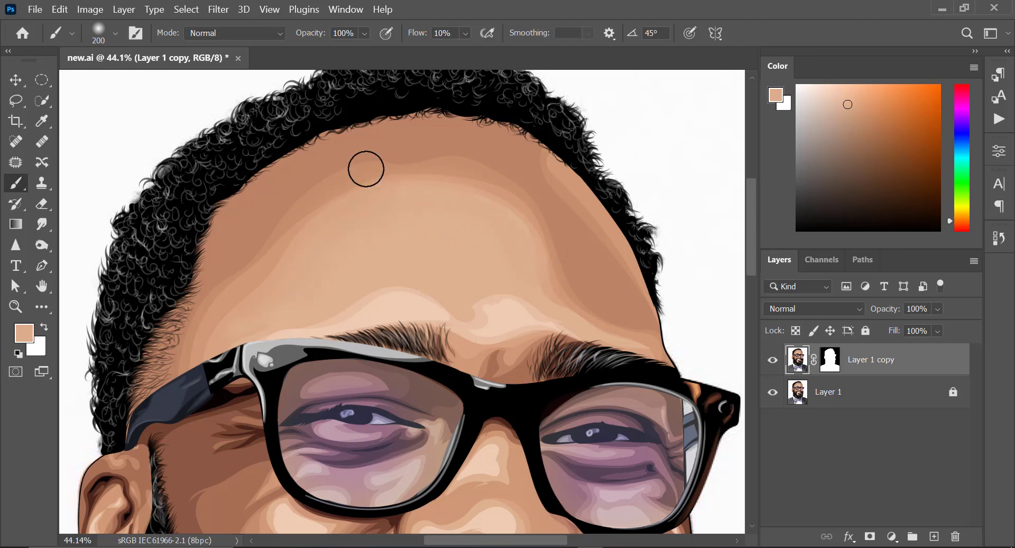
# Step: Open a second window of new.ai and arrange the two windows as 2-up Vertical
pyautogui.click(332, 12)
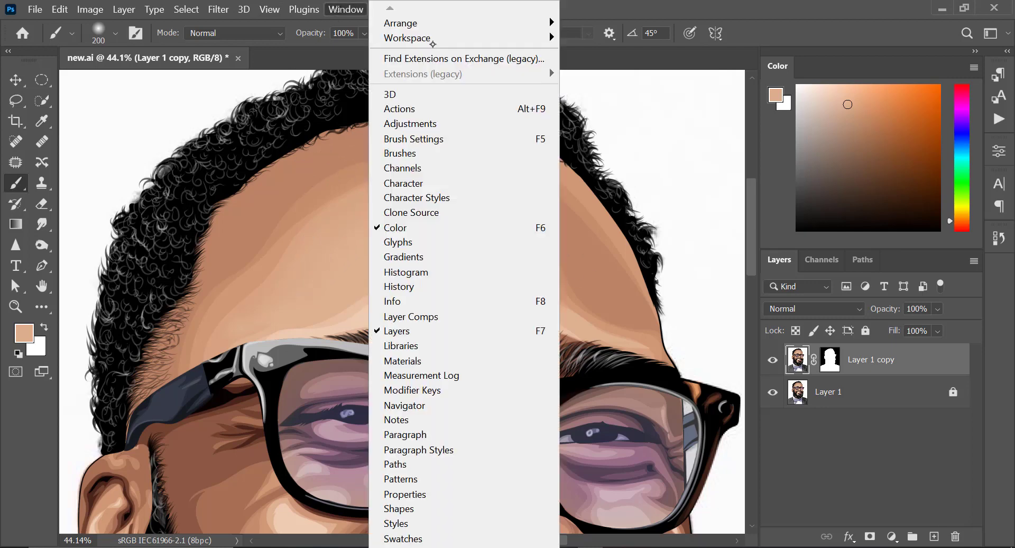
pyautogui.moveTo(426, 38)
pyautogui.moveTo(549, 26)
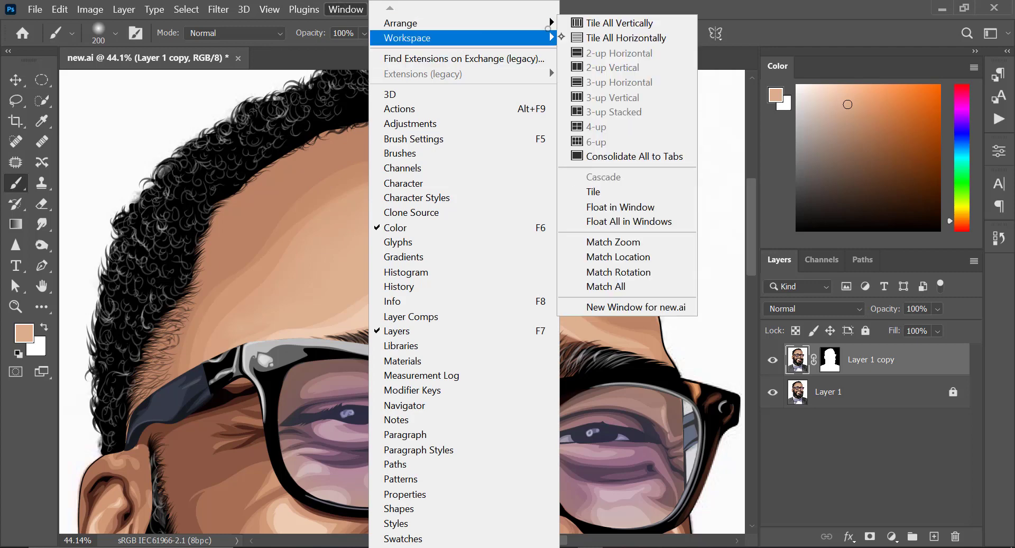
pyautogui.click(634, 307)
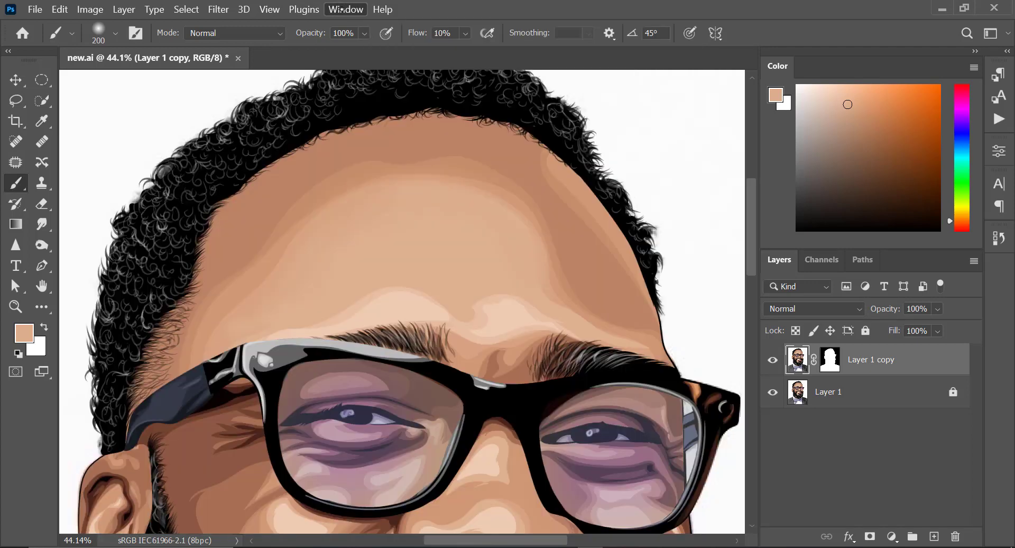
pyautogui.click(346, 9)
pyautogui.moveTo(489, 24)
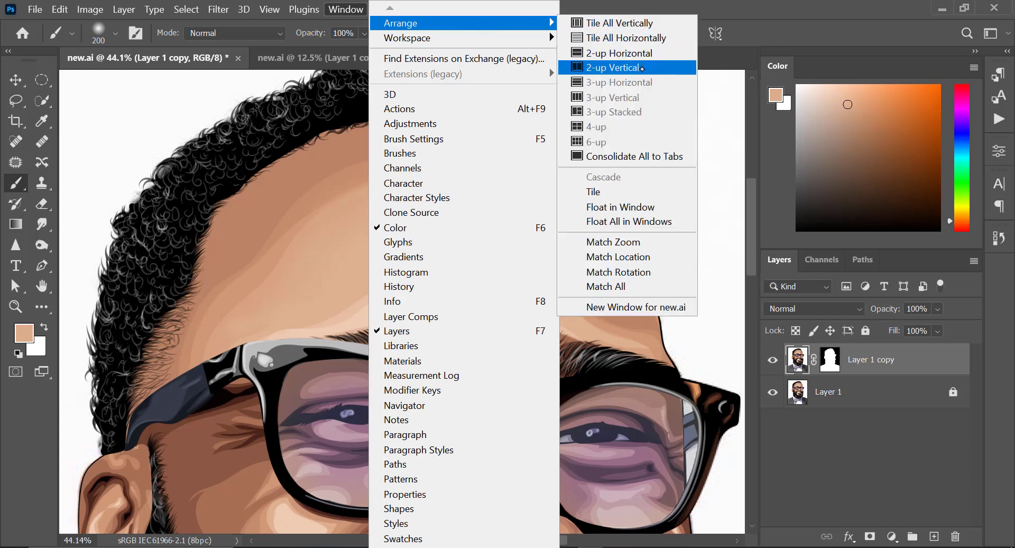
pyautogui.click(643, 67)
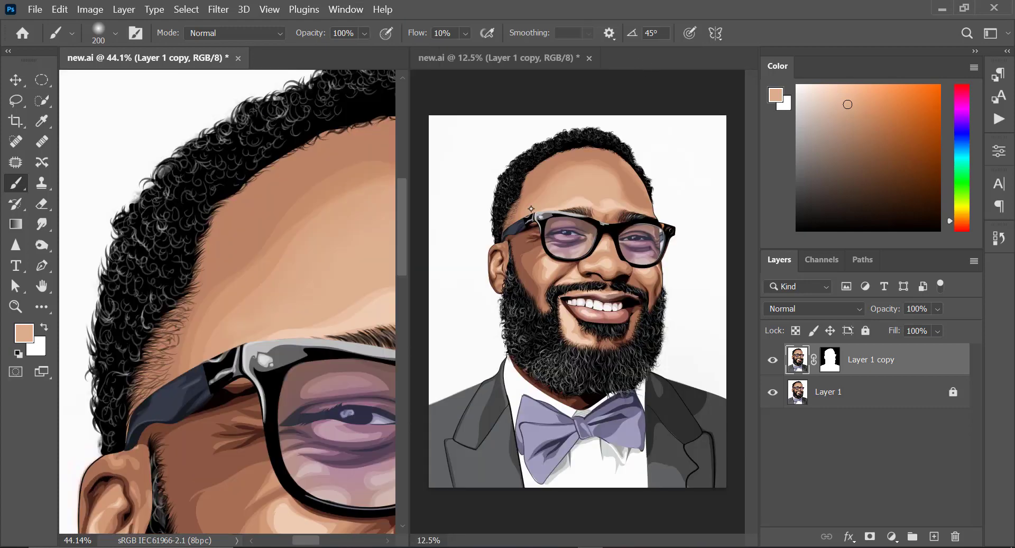
# Step: Widen the painting window and zoom it in on the forehead, with most of the face framed in the second window
pyautogui.click(15, 306)
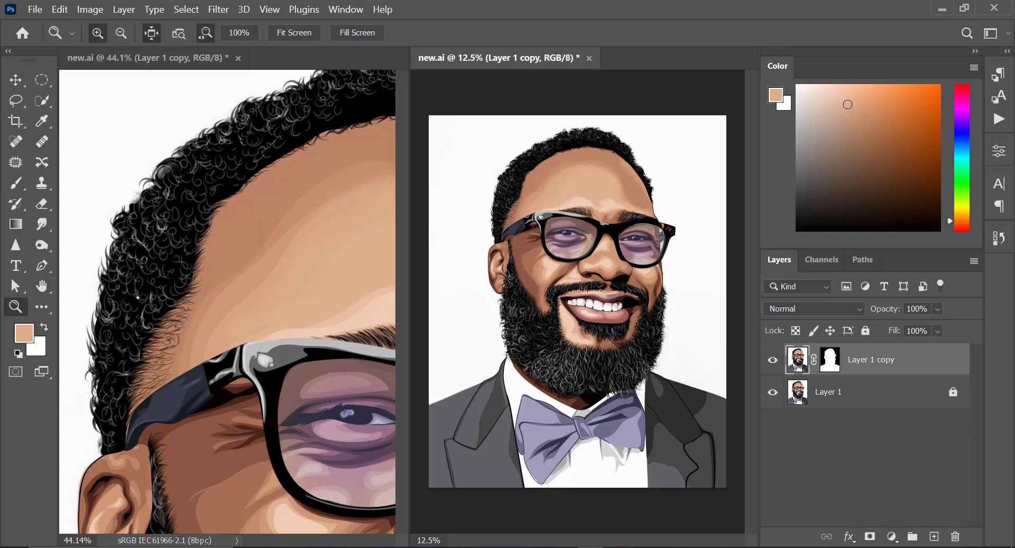
pyautogui.moveTo(591, 176); pyautogui.dragTo(633, 166)
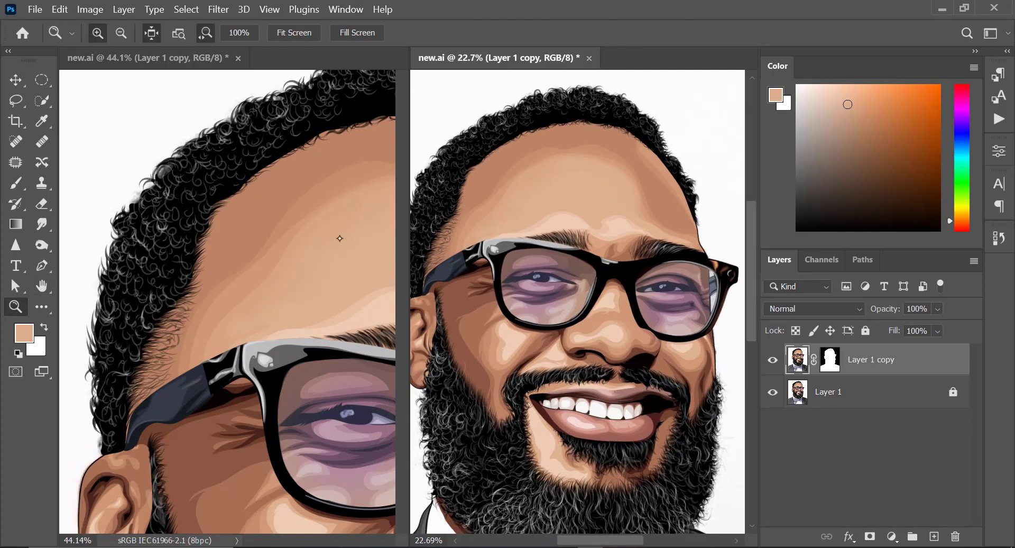
pyautogui.click(219, 275)
pyautogui.moveTo(220, 275); pyautogui.dragTo(110, 296)
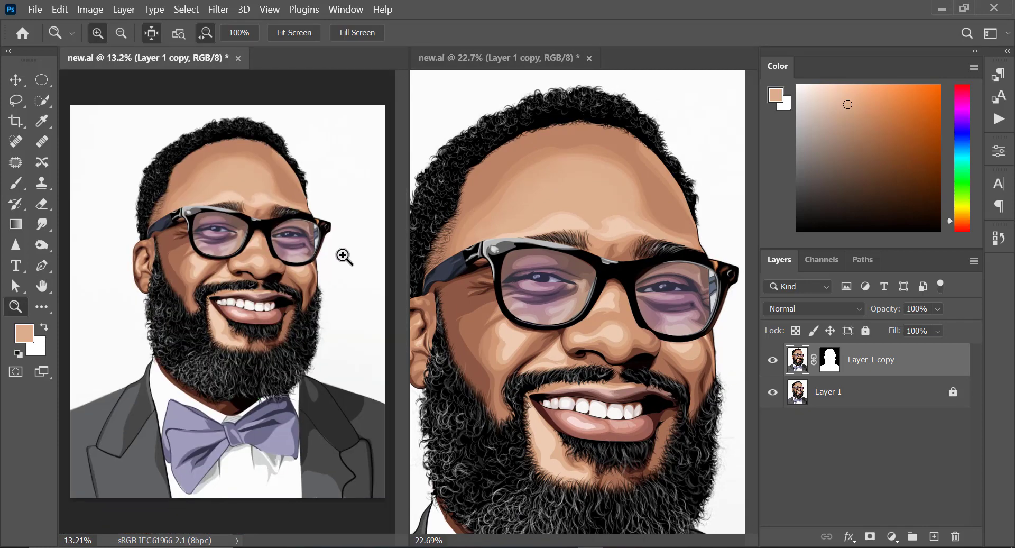
pyautogui.click(411, 278)
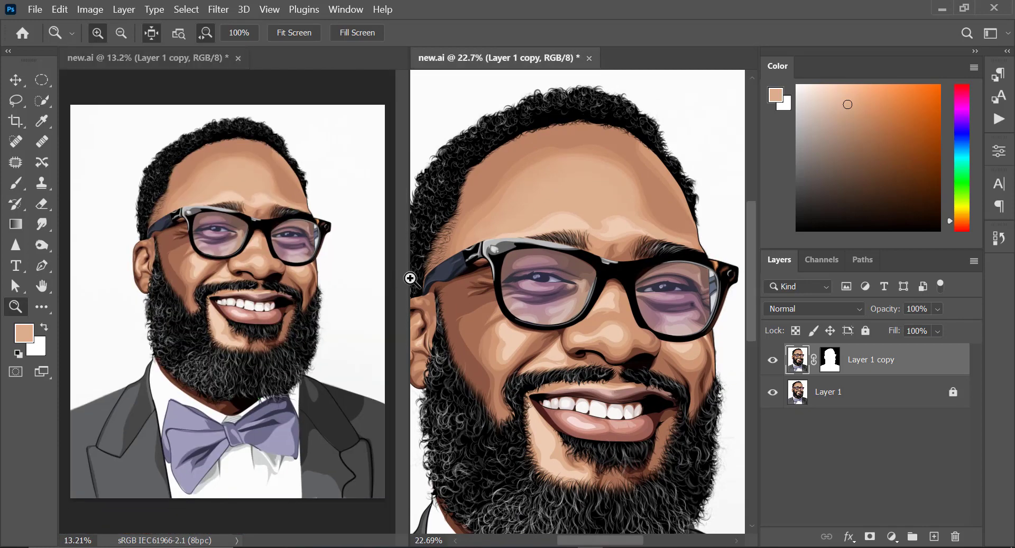
pyautogui.click(410, 279)
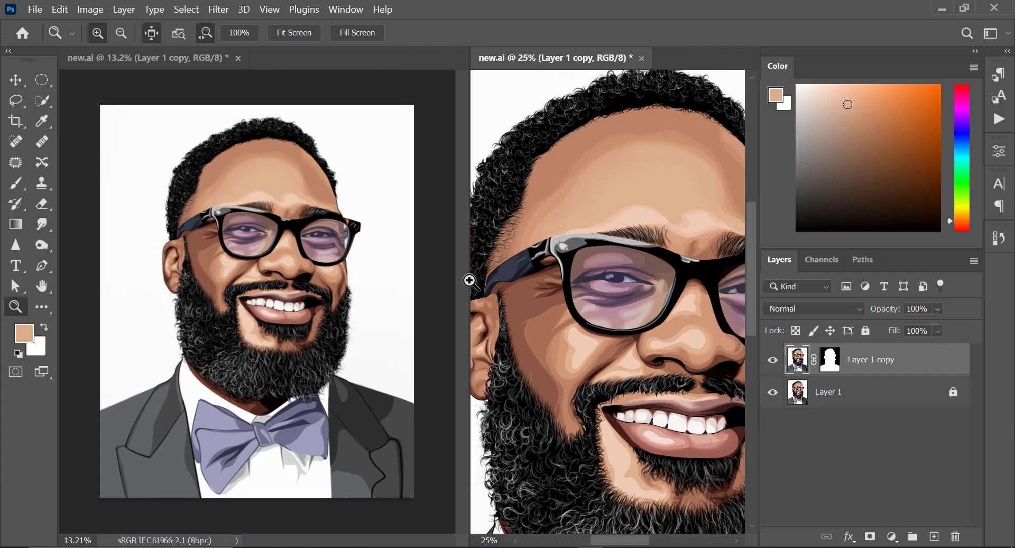
pyautogui.moveTo(469, 281); pyautogui.dragTo(607, 242)
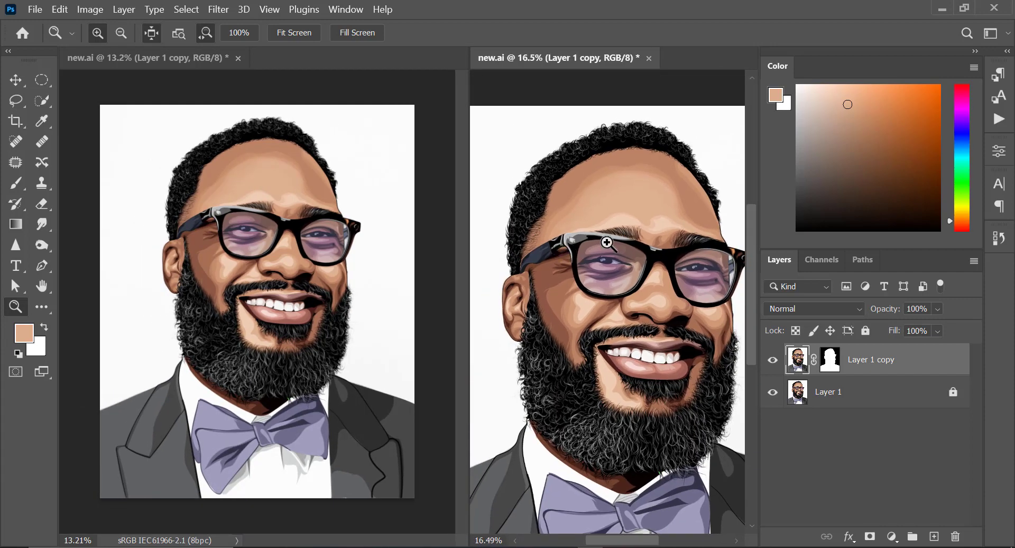
pyautogui.click(703, 224)
pyautogui.click(295, 229)
pyautogui.click(317, 121)
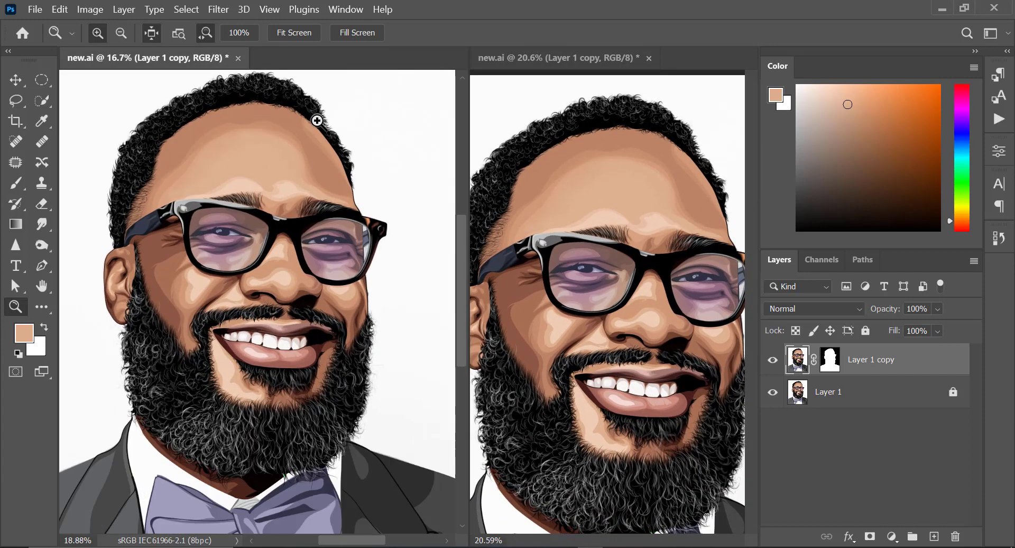
pyautogui.moveTo(317, 121); pyautogui.dragTo(339, 127)
pyautogui.moveTo(359, 219); pyautogui.dragTo(312, 233)
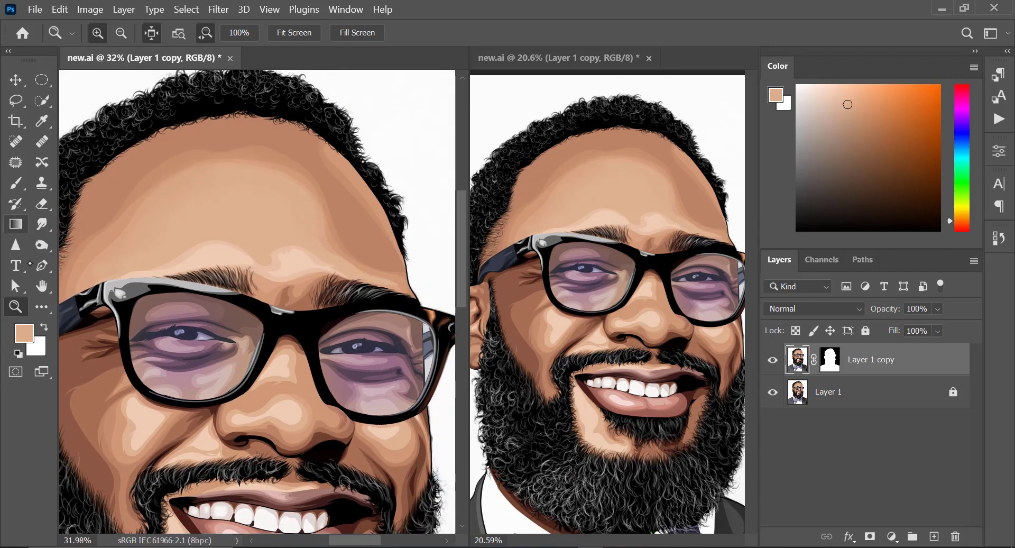
# Step: Sample a mid skin tone from the left of the forehead, set the brush flow to 5% and blend the forehead's tone edges
pyautogui.click(41, 121)
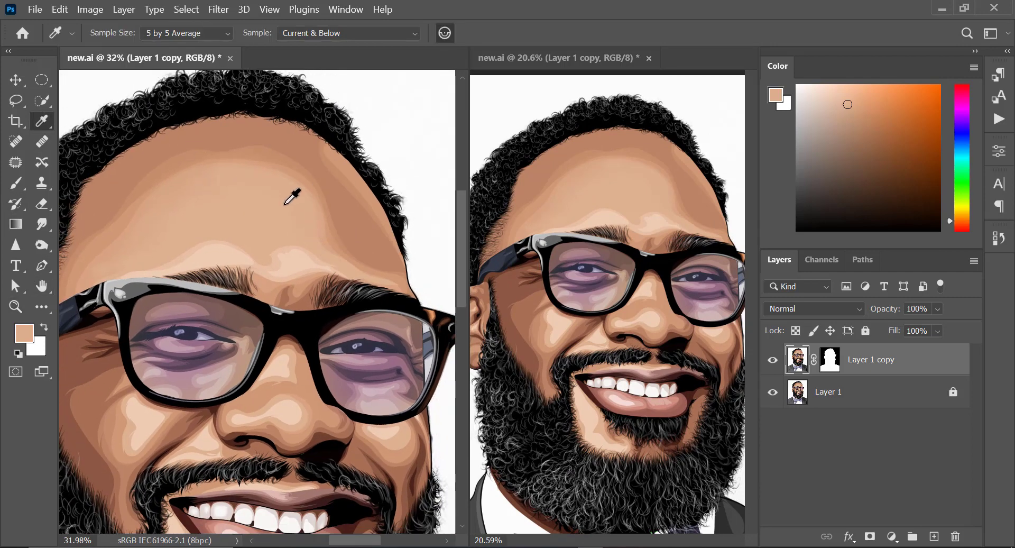
pyautogui.click(123, 233)
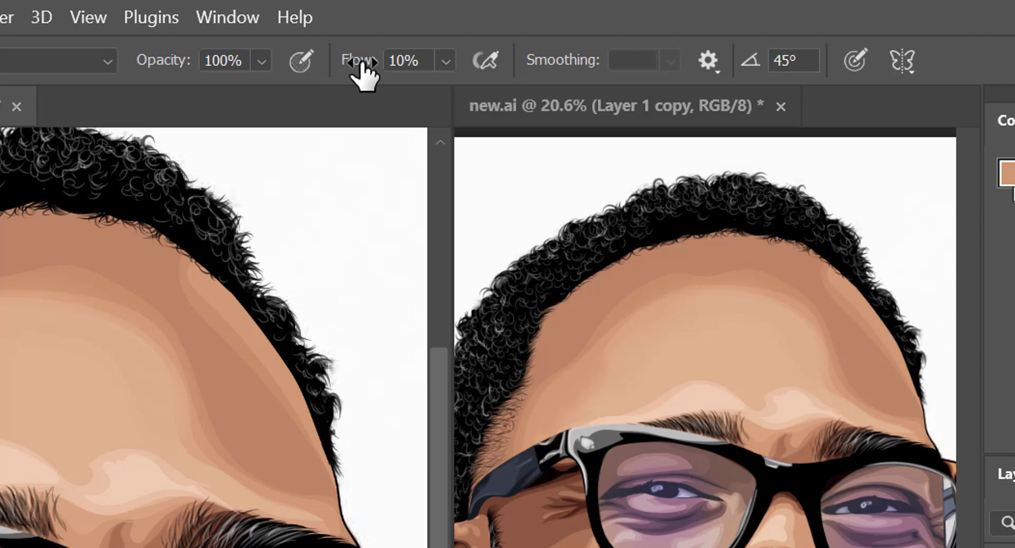
pyautogui.moveTo(362, 63); pyautogui.dragTo(355, 63)
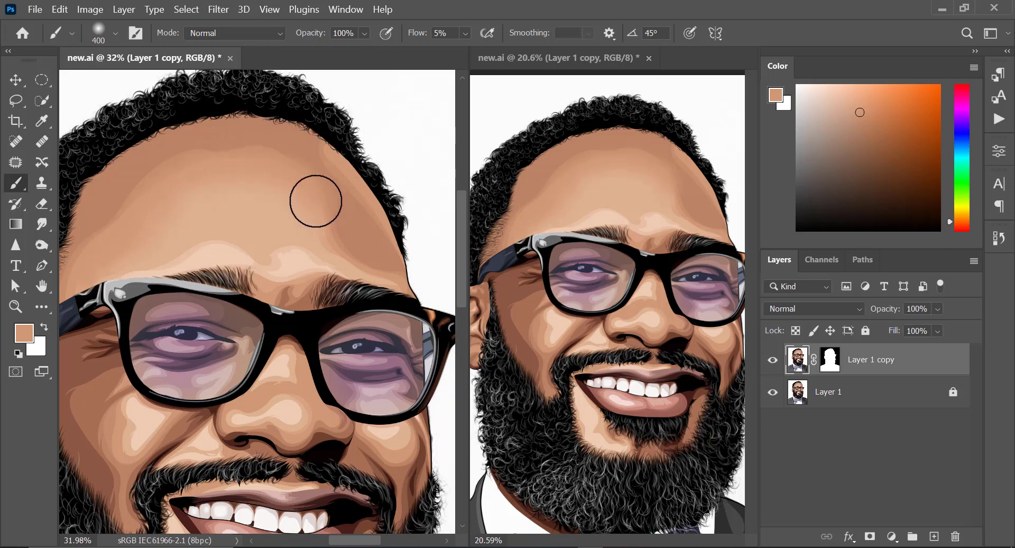
# Step: Sample a lighter skin tone beside the forehead highlight and brush it softly over the shading on the forehead's right side
pyautogui.press('i')
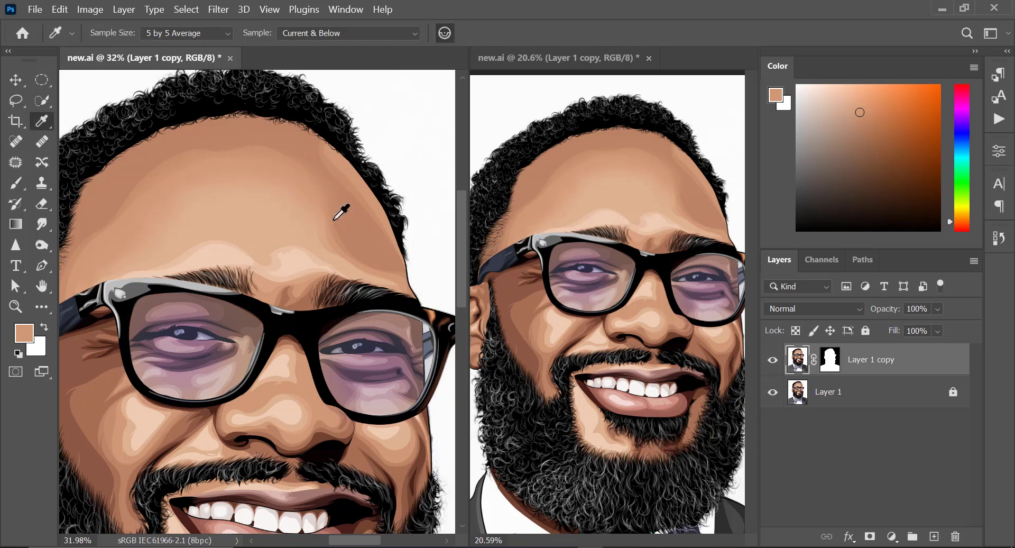
pyautogui.moveTo(302, 201); pyautogui.dragTo(286, 193)
pyautogui.press('b')
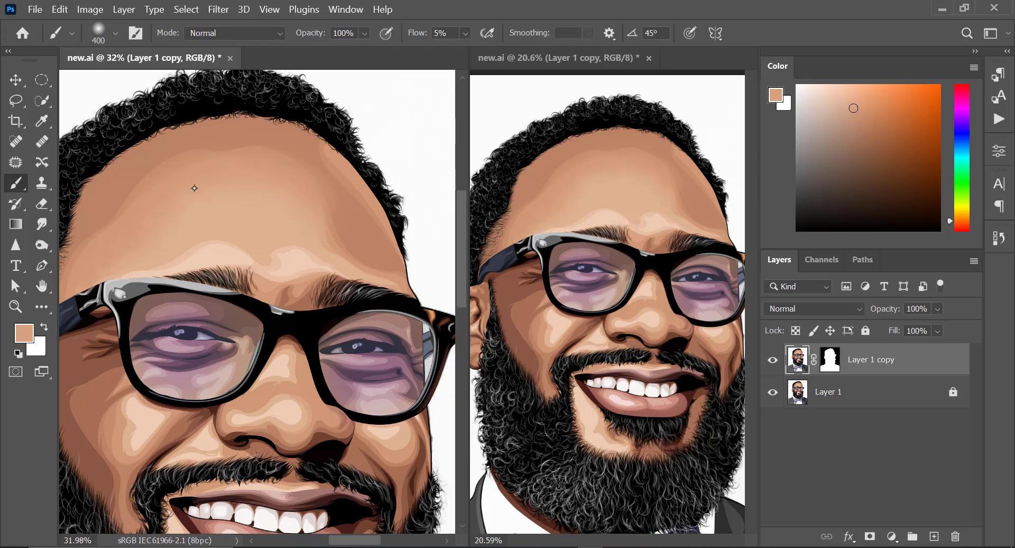
pyautogui.moveTo(331, 207)
pyautogui.mouseDown()
pyautogui.moveTo(333, 219)
pyautogui.moveTo(347, 208)
pyautogui.mouseUp()
# Step: Sample the tone at the highlight's right border and blend that border with the brush reduced to 200 px
pyautogui.press('i')
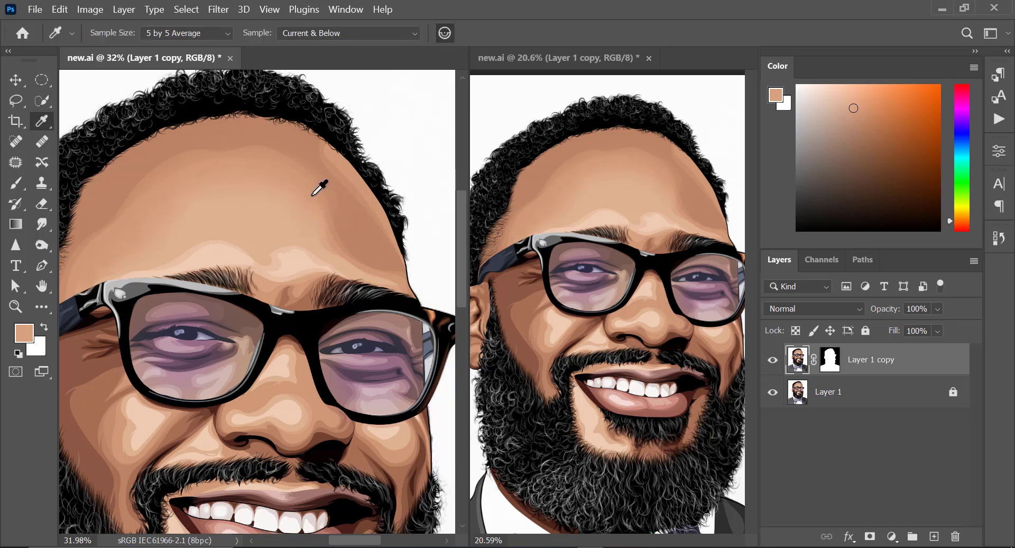
pyautogui.click(312, 196)
pyautogui.press('b')
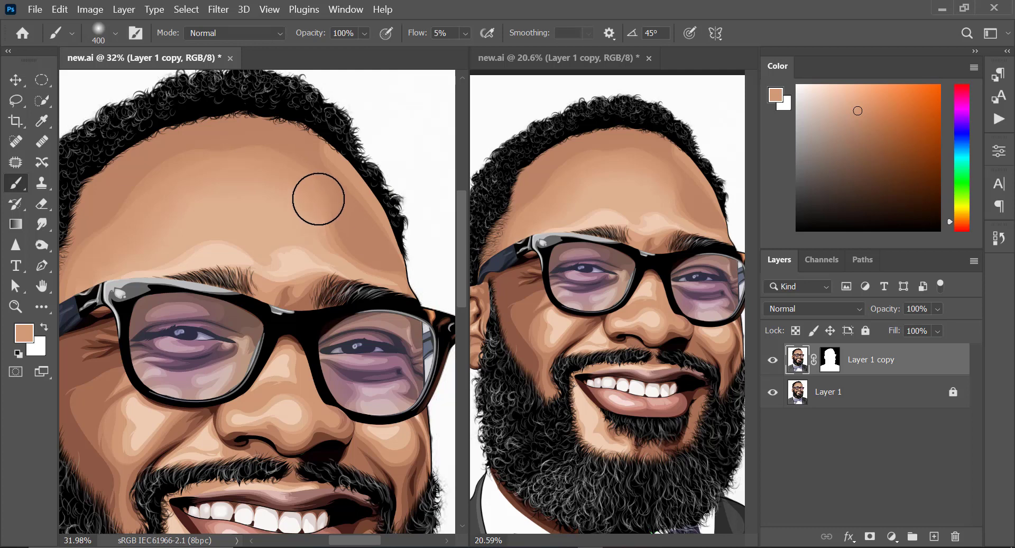
pyautogui.press('[')
pyautogui.press('[')
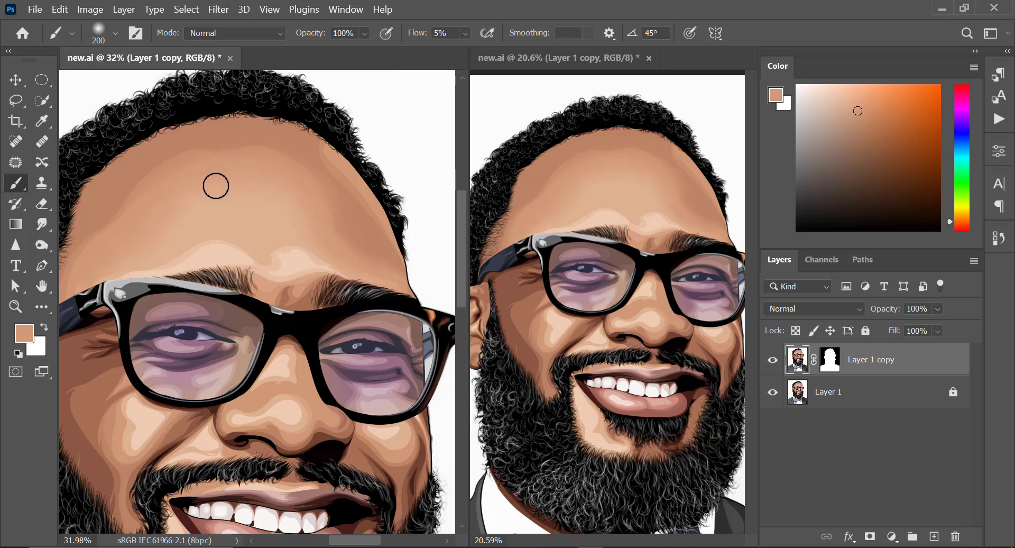
# Step: Sample the light tone of the forehead highlight and blend it across the forehead with the brush enlarged to 400 px
pyautogui.keyDown('alt'); pyautogui.click(252, 190); pyautogui.keyUp('alt')
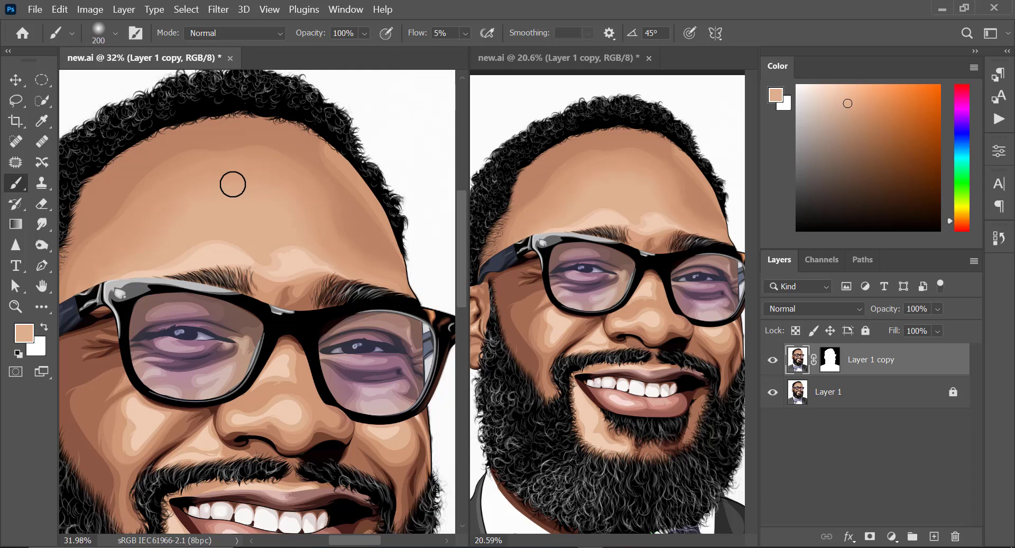
pyautogui.press(']')
pyautogui.press(']')
pyautogui.press(']')
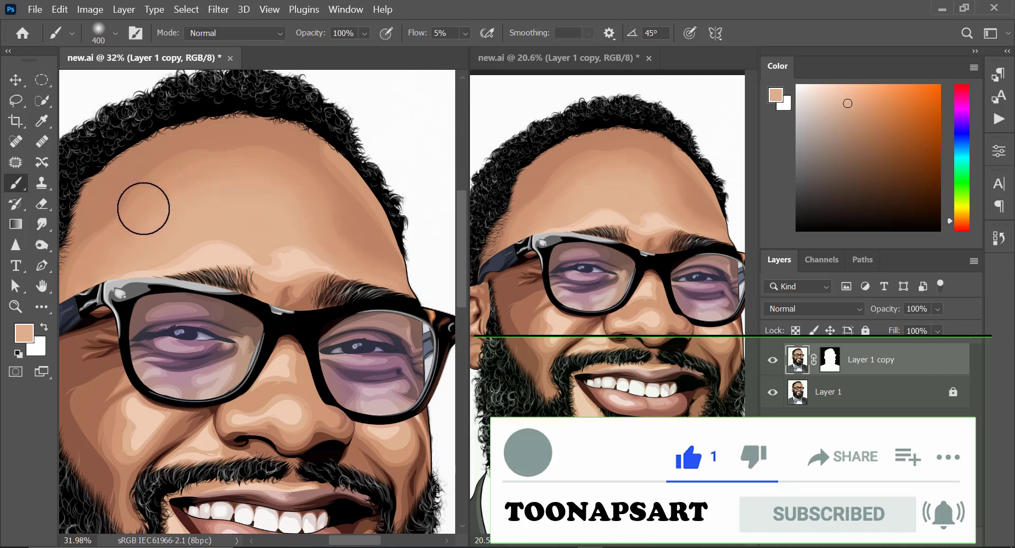
# Step: Sample the mid tone on the left of the forehead and blend it around the highlight with the 400 px brush
pyautogui.press('i')
pyautogui.click(151, 206)
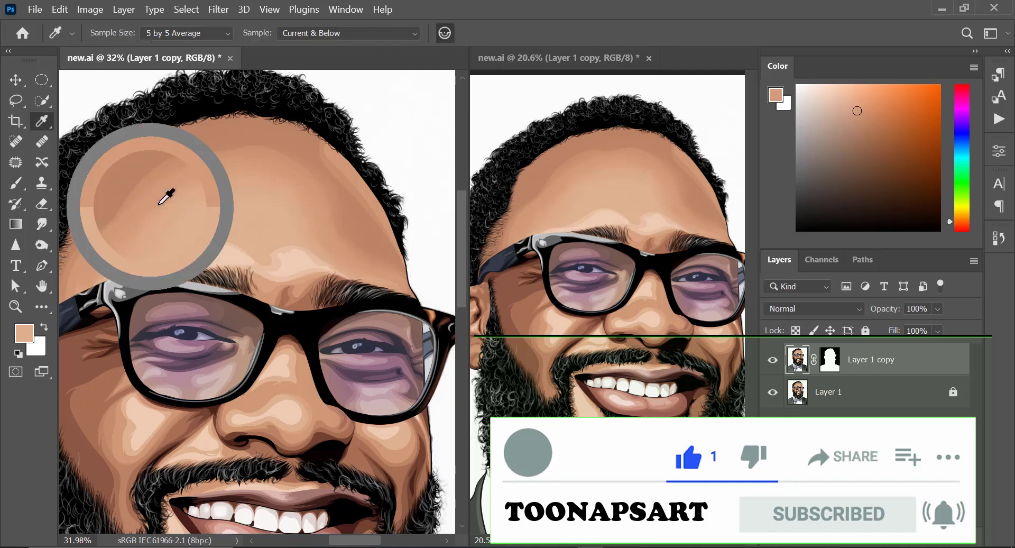
pyautogui.press('b')
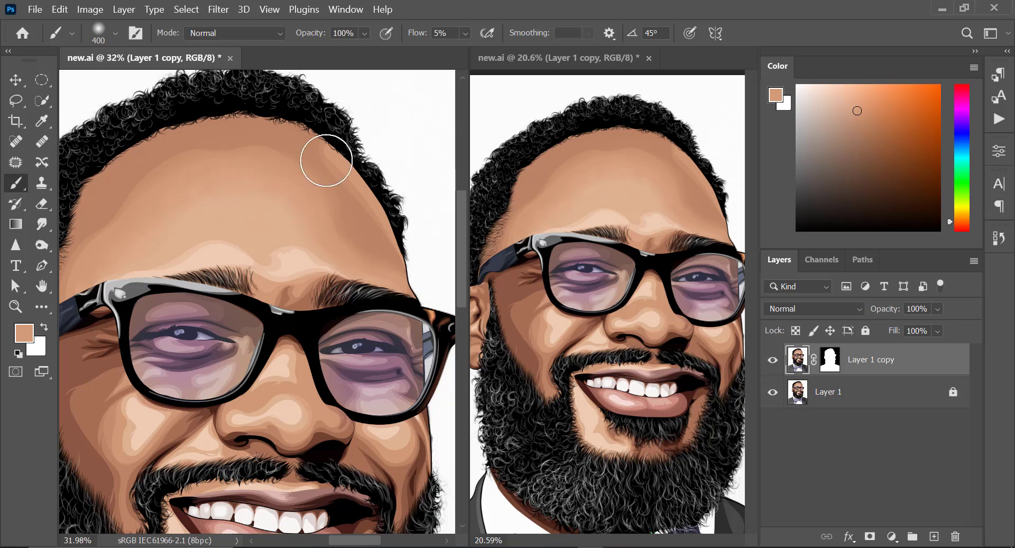
# Step: Sample the darker skin tones on the left of the forehead and blend the shading near the hairline with a 175 px brush
pyautogui.keyDown('alt'); pyautogui.click(230, 190); pyautogui.keyUp('alt')
pyautogui.keyDown('alt'); pyautogui.click(114, 206); pyautogui.keyUp('alt')
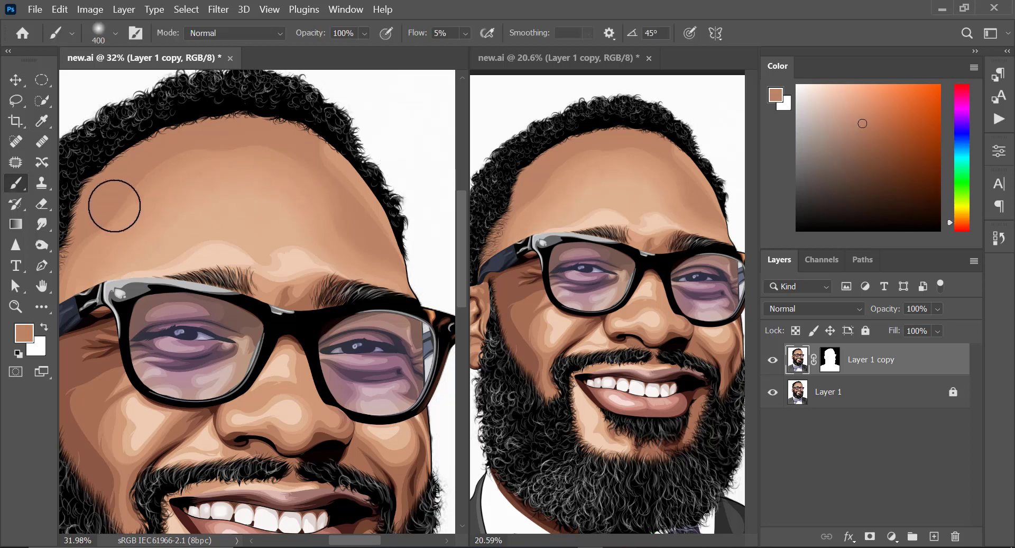
pyautogui.hscroll(-5, 114, 206)
pyautogui.press('[')
pyautogui.press('[')
pyautogui.press('[')
pyautogui.press('[')
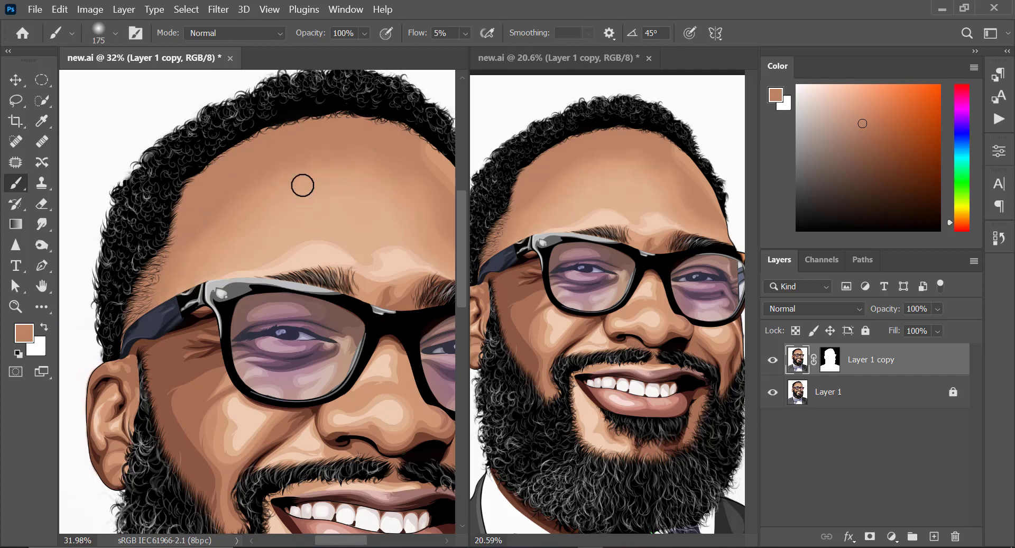
pyautogui.keyDown('alt'); pyautogui.click(266, 173); pyautogui.keyUp('alt')
# Step: Enlarge the brush to 400 px, sample tones from the right side of the forehead and smooth the transition there
pyautogui.press(']')
pyautogui.press(']')
pyautogui.press(']')
pyautogui.press(']')
pyautogui.hscroll(7, 324, 151)
pyautogui.keyDown('alt'); pyautogui.click(311, 222); pyautogui.keyUp('alt')
pyautogui.keyDown('alt'); pyautogui.click(287, 210); pyautogui.keyUp('alt')
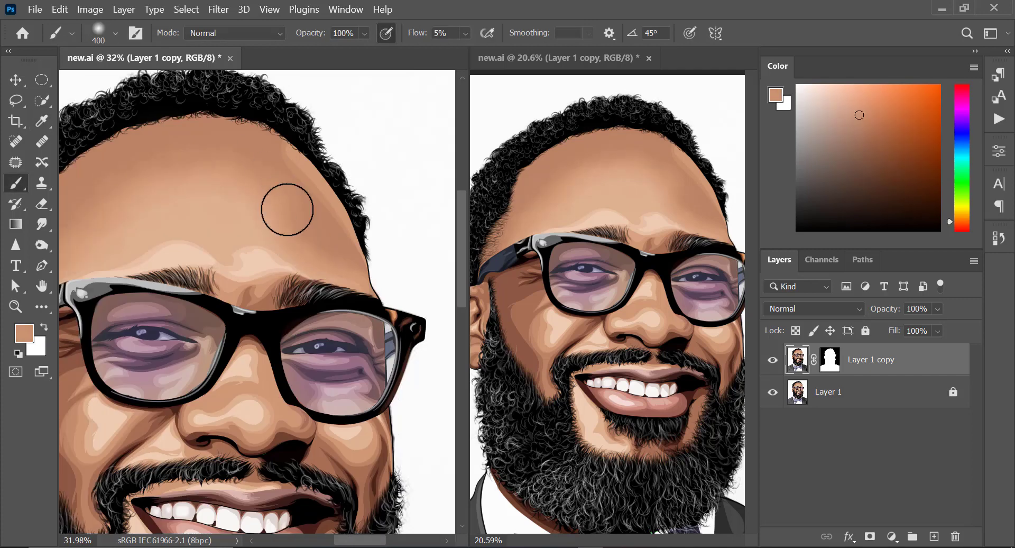
pyautogui.keyDown('alt'); pyautogui.click(263, 200); pyautogui.keyUp('alt')
# Step: Sample the tone beside the right hairline and blend away the light patch there with a smaller brush
pyautogui.keyDown('alt'); pyautogui.click(303, 169); pyautogui.keyUp('alt')
pyautogui.press('[')
pyautogui.press('[')
pyautogui.moveTo(288, 158)
pyautogui.mouseDown()
pyautogui.moveTo(320, 201)
pyautogui.moveTo(290, 154)
pyautogui.mouseUp()
pyautogui.moveTo(151, 253)
pyautogui.mouseDown()
pyautogui.moveTo(296, 227)
pyautogui.moveTo(370, 236)
pyautogui.mouseUp()
# Step: Sample the light highlight tone above the eyebrows and blend it along the lower forehead with a 150 px brush
pyautogui.keyDown('alt'); pyautogui.click(263, 234); pyautogui.keyUp('alt')
pyautogui.moveTo(348, 285); pyautogui.dragTo(242, 286)
pyautogui.press('[')
pyautogui.press('[')
pyautogui.press('[')
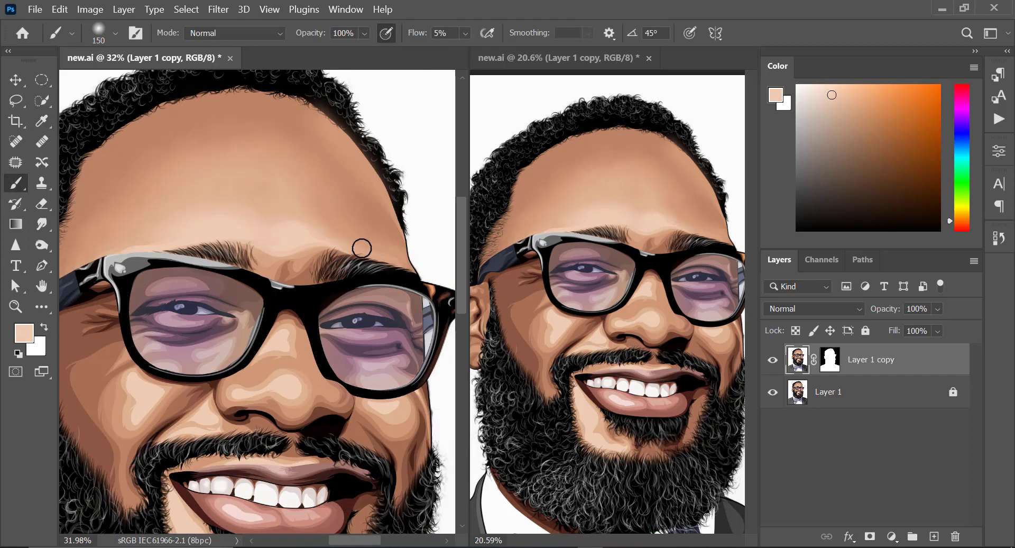
pyautogui.moveTo(362, 248)
pyautogui.mouseDown()
pyautogui.moveTo(183, 232)
pyautogui.moveTo(133, 242)
pyautogui.mouseUp()
# Step: Sample the skin tone at the middle of the forehead and blend it towards the right with a larger brush
pyautogui.keyDown('alt'); pyautogui.click(265, 210); pyautogui.keyUp('alt')
pyautogui.press(']')
pyautogui.press(']')
pyautogui.press(']')
pyautogui.press(']')
pyautogui.moveTo(265, 211); pyautogui.dragTo(318, 220)
# Step: Sample the skin tone between the eyebrows and blend the hard edges there with the brush reduced to 125 px
pyautogui.keyDown('alt'); pyautogui.click(262, 259); pyautogui.keyUp('alt')
pyautogui.press('[')
pyautogui.press('[')
pyautogui.press('[')
pyautogui.press('[')
pyautogui.press('[')
pyautogui.moveTo(281, 259)
pyautogui.mouseDown()
pyautogui.moveTo(319, 252)
pyautogui.moveTo(284, 272)
pyautogui.moveTo(306, 267)
pyautogui.moveTo(250, 272)
pyautogui.moveTo(296, 280)
pyautogui.moveTo(308, 256)
pyautogui.mouseUp()
# Step: Sample neighbouring skin shades repeatedly to smooth the area between the eyebrows and above the right eyebrow
pyautogui.keyDown('alt'); pyautogui.click(310, 262); pyautogui.keyUp('alt')
pyautogui.keyDown('alt'); pyautogui.click(281, 269); pyautogui.keyUp('alt')
pyautogui.keyDown('alt'); pyautogui.click(304, 267); pyautogui.keyUp('alt')
pyautogui.keyDown('alt'); pyautogui.click(270, 264); pyautogui.keyUp('alt')
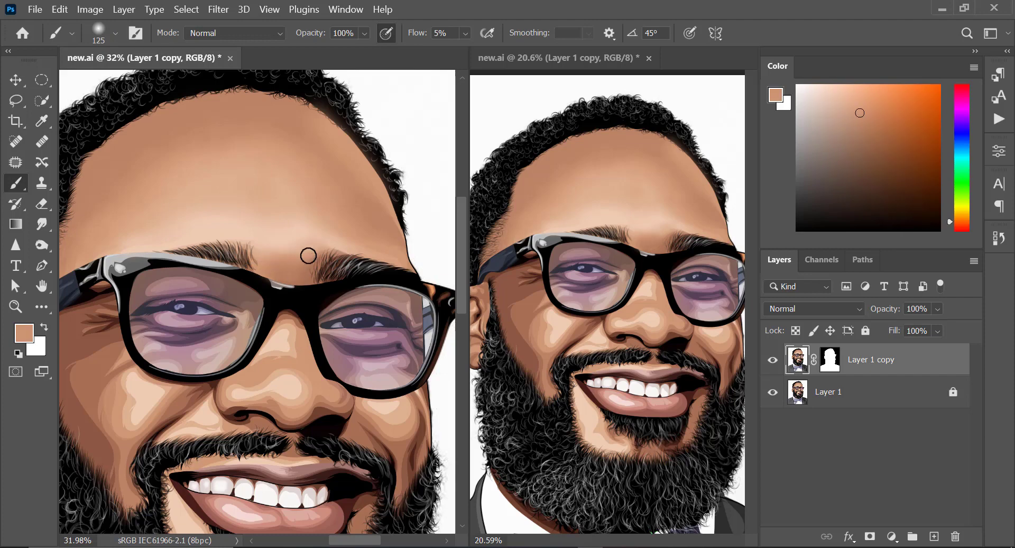
pyautogui.keyDown('alt'); pyautogui.click(295, 257); pyautogui.keyUp('alt')
pyautogui.keyDown('alt'); pyautogui.click(297, 262); pyautogui.keyUp('alt')
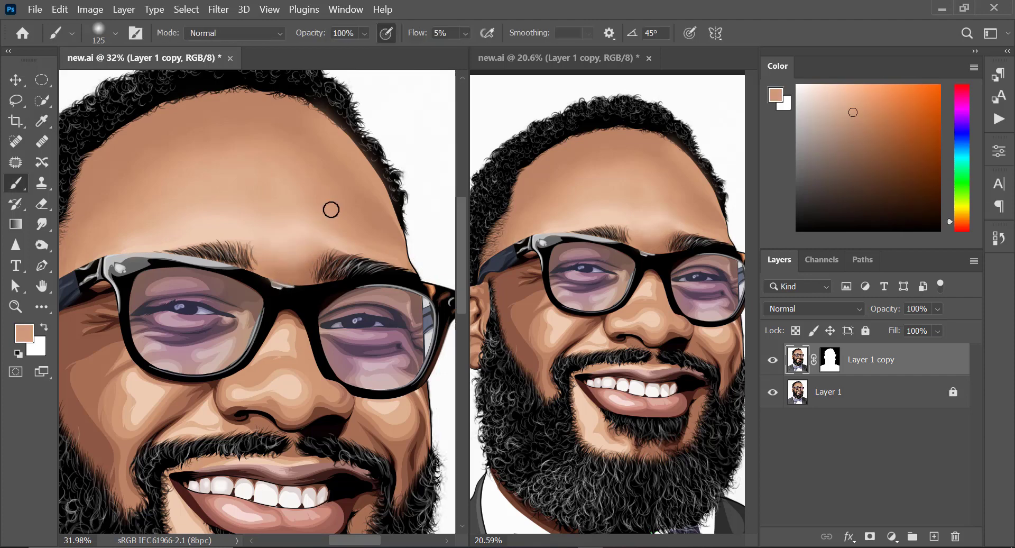
pyautogui.keyDown('alt'); pyautogui.click(329, 212); pyautogui.keyUp('alt')
# Step: Sample skin tones from the upper ear and blend the tone edges along its top with a small brush
pyautogui.moveTo(79, 328); pyautogui.dragTo(233, 259)
pyautogui.moveTo(159, 283); pyautogui.dragTo(185, 285)
pyautogui.moveTo(560, 264); pyautogui.dragTo(635, 265)
pyautogui.keyDown('alt'); pyautogui.click(208, 166); pyautogui.keyUp('alt')
pyautogui.press('[')
pyautogui.press('[')
pyautogui.press('[')
pyautogui.keyDown('alt'); pyautogui.click(164, 168); pyautogui.keyUp('alt')
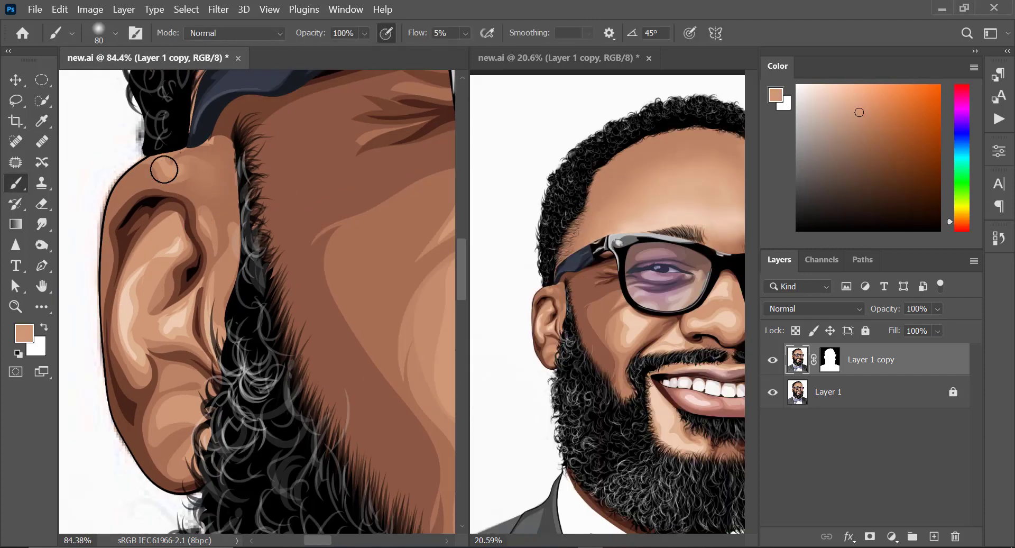
pyautogui.keyDown('alt'); pyautogui.click(189, 158); pyautogui.keyUp('alt')
pyautogui.press('[')
pyautogui.press('[')
pyautogui.press('[')
pyautogui.moveTo(164, 168)
pyautogui.mouseDown()
pyautogui.moveTo(189, 158)
pyautogui.moveTo(185, 184)
pyautogui.moveTo(233, 145)
pyautogui.mouseUp()
# Step: Sample the skin tones at the front of the ear and blend the strip running down beside the sideburn
pyautogui.keyDown('alt'); pyautogui.click(210, 260); pyautogui.keyUp('alt')
pyautogui.moveTo(210, 257)
pyautogui.mouseDown()
pyautogui.moveTo(201, 222)
pyautogui.moveTo(220, 338)
pyautogui.mouseUp()
pyautogui.keyDown('alt'); pyautogui.click(204, 227); pyautogui.keyUp('alt')
pyautogui.keyDown('alt'); pyautogui.click(224, 269); pyautogui.keyUp('alt')
# Step: Sample the dark tone of the ear's upper fold and blend the shadow along the outer rim with a smaller brush
pyautogui.keyDown('alt'); pyautogui.click(147, 198); pyautogui.keyUp('alt')
pyautogui.press('[')
pyautogui.press('[')
pyautogui.moveTo(136, 194); pyautogui.dragTo(113, 265)
pyautogui.moveTo(164, 190)
pyautogui.mouseDown()
pyautogui.moveTo(136, 224)
pyautogui.moveTo(201, 245)
pyautogui.moveTo(164, 311)
pyautogui.mouseUp()
# Step: Sample the shadow tones inside the ear and soften the dark shape around the ear opening with a slightly larger brush
pyautogui.press(']')
pyautogui.keyDown('alt'); pyautogui.click(190, 223); pyautogui.keyUp('alt')
pyautogui.moveTo(188, 220)
pyautogui.mouseDown()
pyautogui.moveTo(154, 213)
pyautogui.moveTo(124, 275)
pyautogui.mouseUp()
pyautogui.moveTo(182, 288)
pyautogui.mouseDown()
pyautogui.moveTo(195, 261)
pyautogui.moveTo(188, 276)
pyautogui.mouseUp()
pyautogui.keyDown('alt'); pyautogui.click(191, 271); pyautogui.keyUp('alt')
# Step: Sample the tone inside the upper fold, set the brush flow to 8% and blend the shading down the outer ear
pyautogui.keyDown('alt'); pyautogui.click(141, 233); pyautogui.keyUp('alt')
pyautogui.hotkey('shift', '0')
pyautogui.hotkey('shift', '8')
pyautogui.moveTo(140, 234)
pyautogui.mouseDown()
pyautogui.moveTo(109, 330)
pyautogui.moveTo(151, 431)
pyautogui.mouseUp()
# Step: Sample the dark browns of the lower outer rim and blend its shadow down towards the earlobe with the 35 px brush
pyautogui.keyDown('alt'); pyautogui.click(127, 396); pyautogui.keyUp('alt')
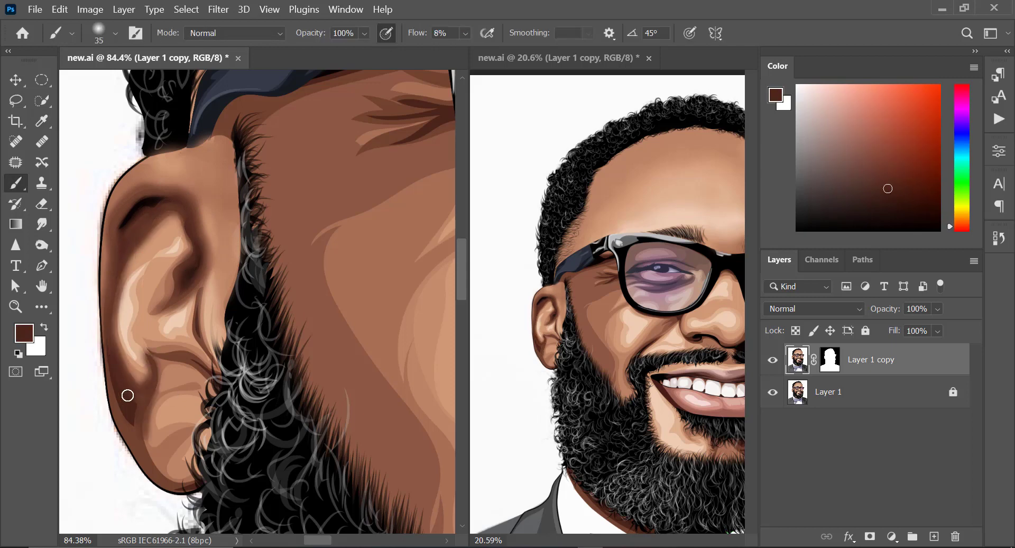
pyautogui.keyDown('alt'); pyautogui.click(140, 406); pyautogui.keyUp('alt')
pyautogui.moveTo(150, 373); pyautogui.dragTo(136, 399)
pyautogui.moveTo(150, 431); pyautogui.dragTo(186, 482)
pyautogui.keyDown('alt'); pyautogui.click(124, 398); pyautogui.keyUp('alt')
pyautogui.moveTo(111, 345); pyautogui.dragTo(130, 424)
# Step: Blend the dark folds above the earlobe with a sampled brown, raising the brush flow to 16%
pyautogui.moveTo(197, 305); pyautogui.dragTo(207, 370)
pyautogui.keyDown('alt'); pyautogui.click(178, 355); pyautogui.keyUp('alt')
pyautogui.hotkey('shift', '1')
pyautogui.hotkey('shift', '6')
pyautogui.moveTo(155, 351)
pyautogui.mouseDown()
pyautogui.moveTo(210, 382)
pyautogui.moveTo(209, 363)
pyautogui.mouseUp()
# Step: Enlarge the brush to 50 px, sample the inner ear's skin tone and blend it down along the inner fold
pyautogui.press(']')
pyautogui.press(']')
pyautogui.press(']')
pyautogui.keyDown('alt'); pyautogui.click(161, 233); pyautogui.keyUp('alt')
pyautogui.moveTo(161, 233); pyautogui.dragTo(121, 338)
pyautogui.moveTo(120, 338); pyautogui.dragTo(153, 383)
# Step: Sample the tones around the earlobe and blend its hard tone edges with the 50 px brush
pyautogui.keyDown('alt'); pyautogui.click(178, 353); pyautogui.keyUp('alt')
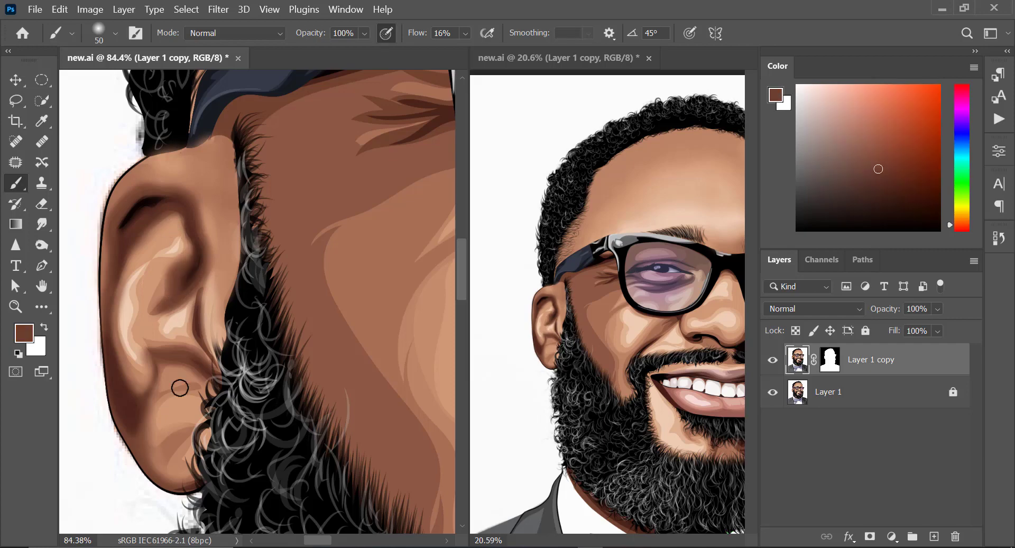
pyautogui.keyDown('alt'); pyautogui.click(191, 383); pyautogui.keyUp('alt')
pyautogui.moveTo(185, 456)
pyautogui.mouseDown()
pyautogui.moveTo(172, 439)
pyautogui.moveTo(179, 387)
pyautogui.moveTo(158, 423)
pyautogui.mouseUp()
pyautogui.keyDown('alt'); pyautogui.click(175, 412); pyautogui.keyUp('alt')
pyautogui.keyDown('alt'); pyautogui.click(173, 382); pyautogui.keyUp('alt')
# Step: Sample the light inner ear tones and blend the highlights along the inner folds, reducing the brush to 35 px
pyautogui.keyDown('alt'); pyautogui.click(128, 313); pyautogui.keyUp('alt')
pyautogui.moveTo(131, 344)
pyautogui.mouseDown()
pyautogui.moveTo(145, 270)
pyautogui.moveTo(181, 246)
pyautogui.mouseUp()
pyautogui.press('[')
pyautogui.press('[')
pyautogui.press('[')
pyautogui.moveTo(135, 322); pyautogui.dragTo(140, 364)
pyautogui.moveTo(163, 317)
pyautogui.mouseDown()
pyautogui.moveTo(181, 326)
pyautogui.moveTo(162, 272)
pyautogui.moveTo(149, 339)
pyautogui.mouseUp()
pyautogui.keyDown('alt'); pyautogui.click(155, 298); pyautogui.keyUp('alt')
pyautogui.moveTo(369, 221); pyautogui.dragTo(319, 224)
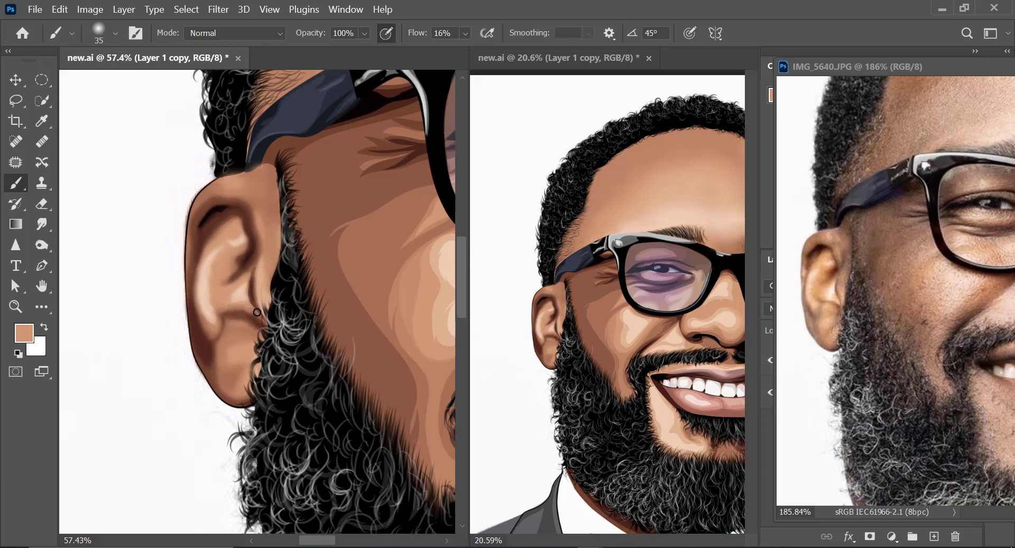
# Step: Sample the skin tones around the earlobe and blend the lower ear and outer rim, enlarging the brush to 60 px
pyautogui.keyDown('alt'); pyautogui.click(237, 333); pyautogui.keyUp('alt')
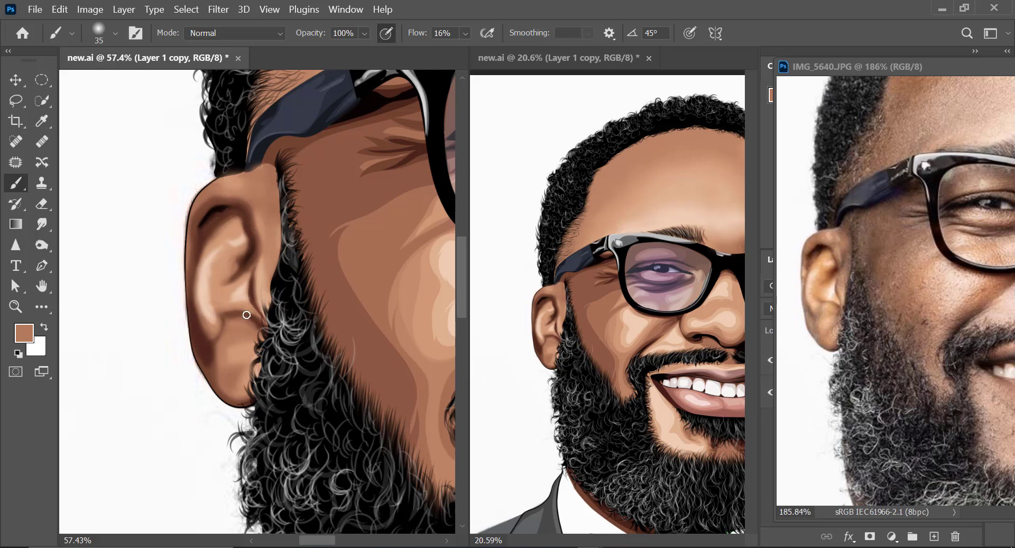
pyautogui.keyDown('alt'); pyautogui.click(227, 296); pyautogui.keyUp('alt')
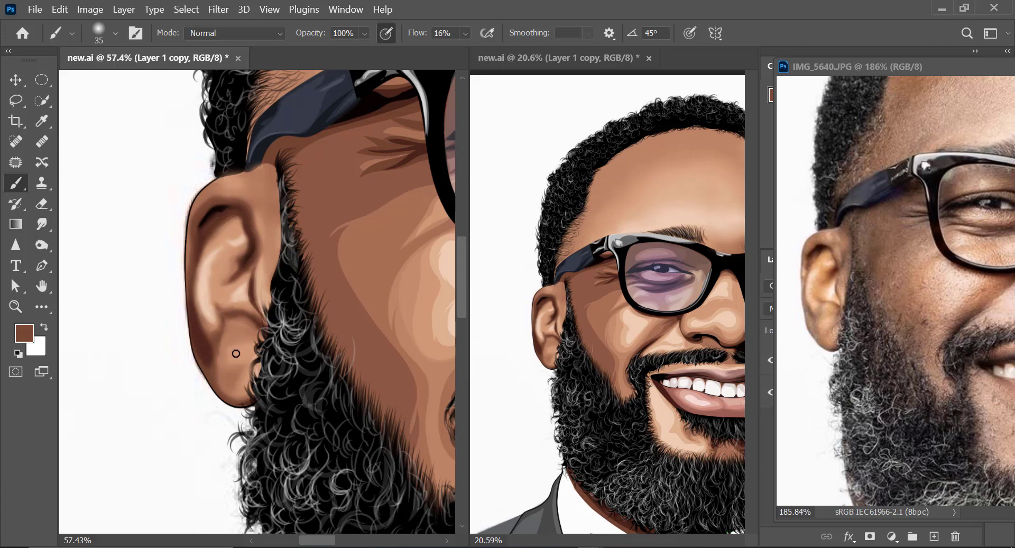
pyautogui.keyDown('alt'); pyautogui.click(229, 375); pyautogui.keyUp('alt')
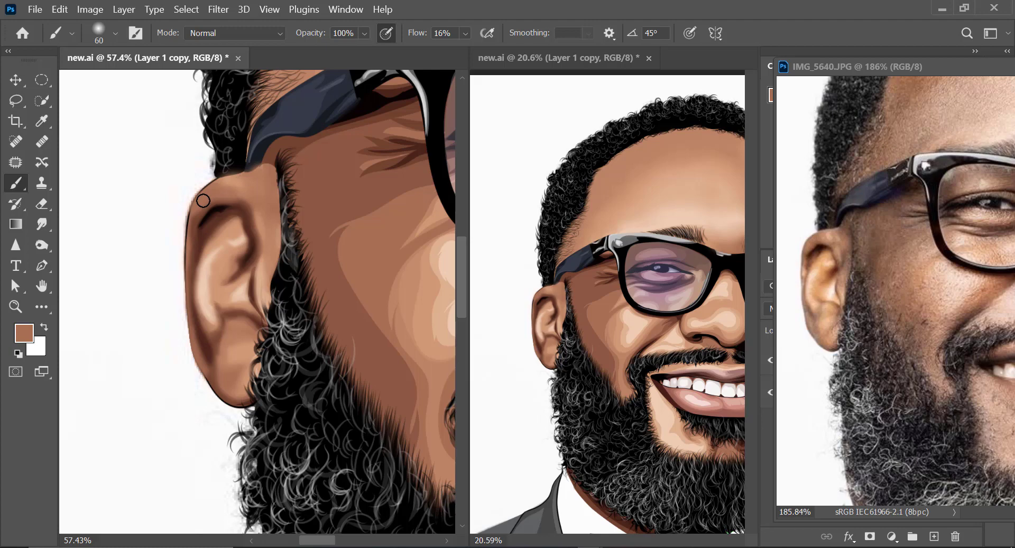
pyautogui.keyDown('alt'); pyautogui.click(229, 330); pyautogui.keyUp('alt')
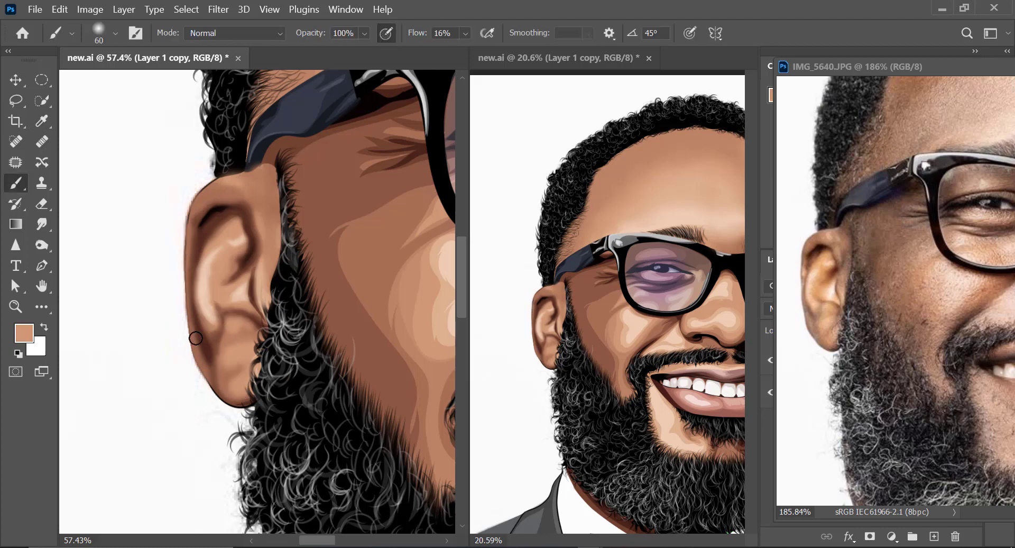
# Step: Reduce the brush to 40 px and blend the ear's outer rim, upper fold and inner fold with sampled skin tones
pyautogui.press('[')
pyautogui.press('[')
pyautogui.moveTo(190, 259); pyautogui.dragTo(189, 240)
pyautogui.keyDown('alt'); pyautogui.click(266, 227); pyautogui.keyUp('alt')
pyautogui.moveTo(256, 238)
pyautogui.mouseDown()
pyautogui.moveTo(242, 203)
pyautogui.moveTo(206, 206)
pyautogui.mouseUp()
pyautogui.keyDown('alt'); pyautogui.click(227, 289); pyautogui.keyUp('alt')
pyautogui.moveTo(230, 278); pyautogui.dragTo(234, 259)
pyautogui.keyDown('alt'); pyautogui.click(279, 227); pyautogui.keyUp('alt')
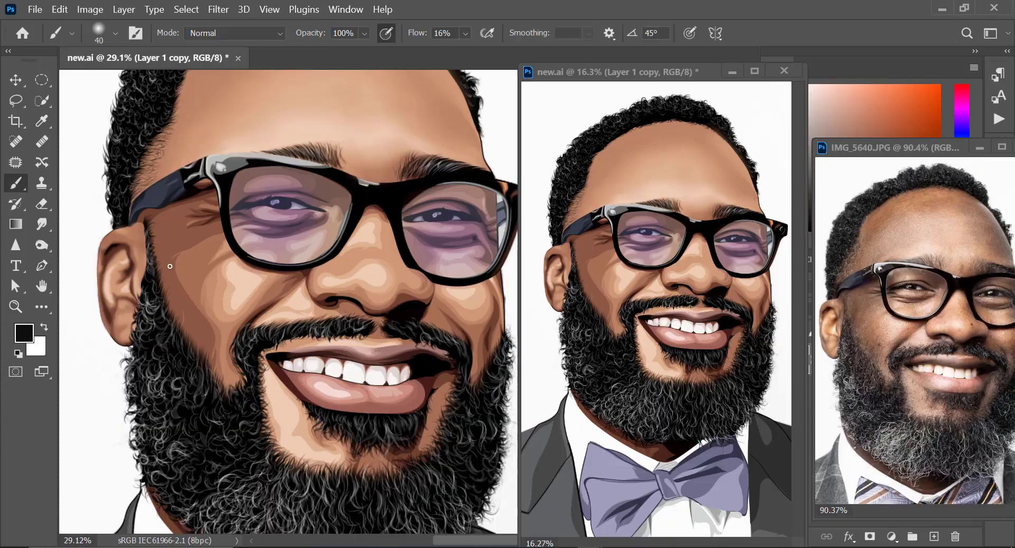
# Step: Sample the brown cheek tones and blend the side of the face along the beard with a 150 px brush
pyautogui.keyDown('alt'); pyautogui.click(209, 229); pyautogui.keyUp('alt')
pyautogui.keyDown('alt'); pyautogui.click(208, 340); pyautogui.keyUp('alt')
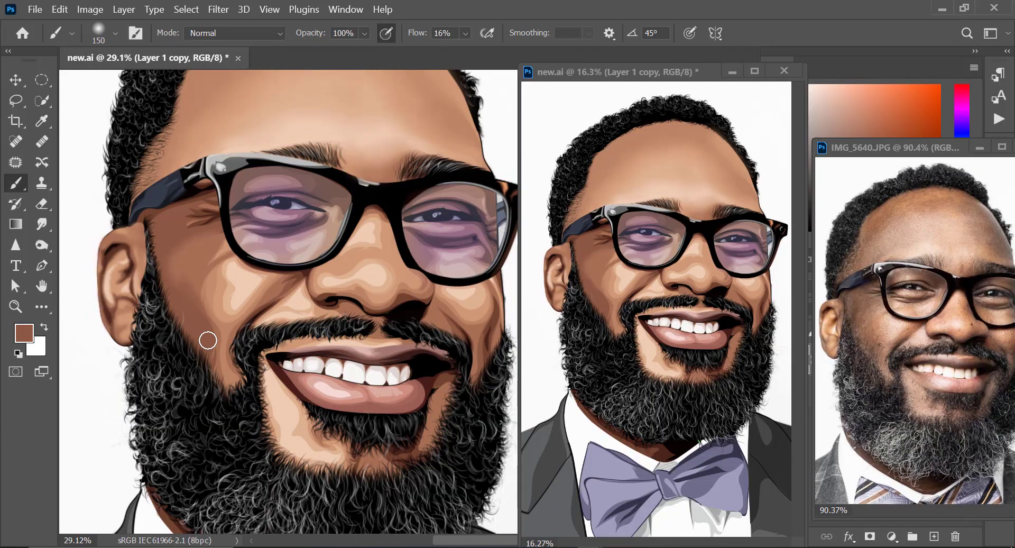
pyautogui.moveTo(183, 302); pyautogui.dragTo(180, 262)
pyautogui.keyDown('alt'); pyautogui.click(190, 258); pyautogui.keyUp('alt')
# Step: Set the brush flow to 9% and blend the cheek tones between beard and glasses, using a 175 px brush for the closer work
pyautogui.hotkey('shift', '0')
pyautogui.hotkey('shift', '9')
pyautogui.press(']')
pyautogui.press(']')
pyautogui.press(']')
pyautogui.press(']')
pyautogui.keyDown('alt'); pyautogui.click(180, 258); pyautogui.keyUp('alt')
pyautogui.scroll(4, 220, 248)
pyautogui.press('[')
pyautogui.press('[')
pyautogui.press('[')
pyautogui.keyDown('alt'); pyautogui.click(219, 249); pyautogui.keyUp('alt')
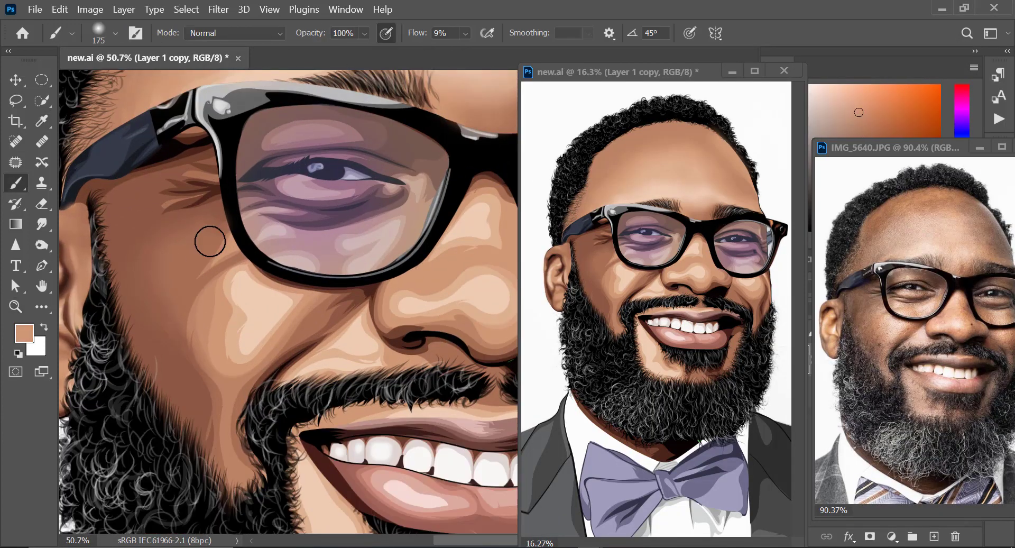
# Step: Reduce the brush to 70 px and blend the hard tone edge on the cheek beside the lower rim of the glasses
pyautogui.press('[')
pyautogui.press('[')
pyautogui.press('[')
pyautogui.press('[')
pyautogui.press('[')
pyautogui.press('[')
pyautogui.keyDown('alt'); pyautogui.click(249, 227); pyautogui.keyUp('alt')
pyautogui.keyDown('alt'); pyautogui.click(217, 227); pyautogui.keyUp('alt')
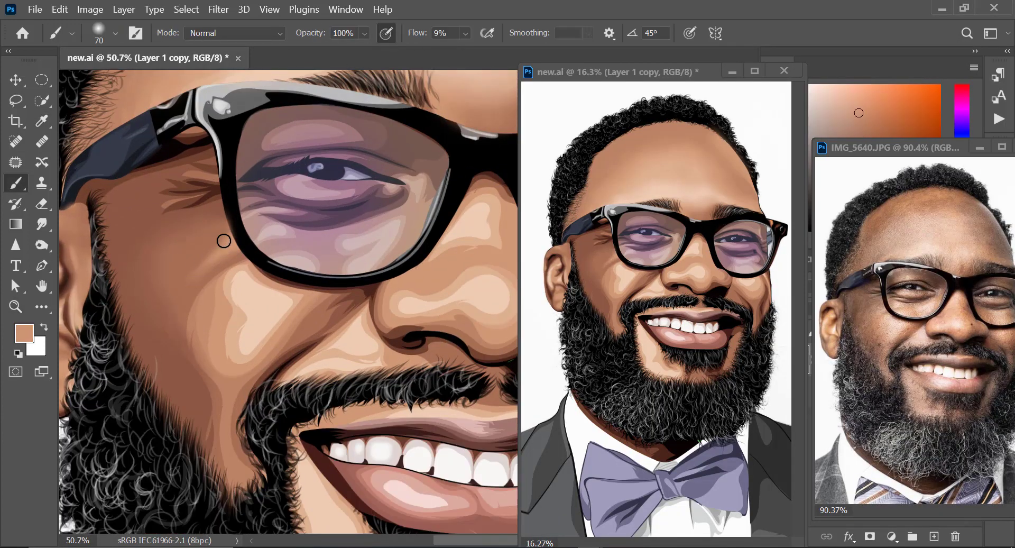
pyautogui.moveTo(202, 262); pyautogui.dragTo(228, 246)
pyautogui.keyDown('alt'); pyautogui.click(221, 246); pyautogui.keyUp('alt')
# Step: Set the brush opacity to 50%, enlarge the brush to 100 px and blend sampled tones down the cheek along the beard
pyautogui.press('5')
pyautogui.keyDown('alt'); pyautogui.click(216, 246); pyautogui.keyUp('alt')
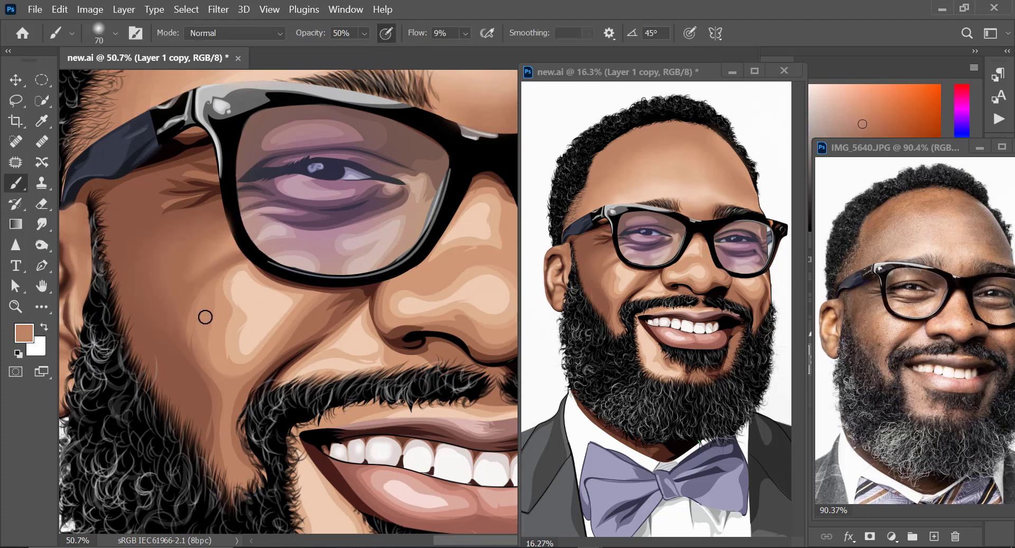
pyautogui.keyDown('alt'); pyautogui.click(186, 300); pyautogui.keyUp('alt')
pyautogui.press(']')
pyautogui.press(']')
pyautogui.press(']')
pyautogui.keyDown('alt'); pyautogui.click(205, 307); pyautogui.keyUp('alt')
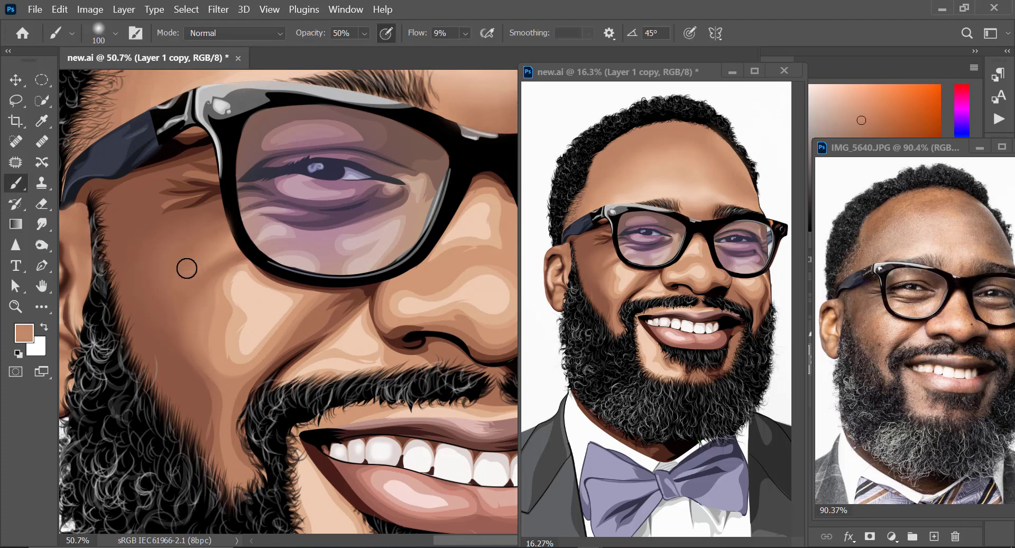
pyautogui.moveTo(187, 268)
pyautogui.mouseDown()
pyautogui.moveTo(183, 351)
pyautogui.moveTo(211, 428)
pyautogui.mouseUp()
pyautogui.keyDown('alt'); pyautogui.click(184, 331); pyautogui.keyUp('alt')
pyautogui.keyDown('alt'); pyautogui.click(236, 431); pyautogui.keyUp('alt')
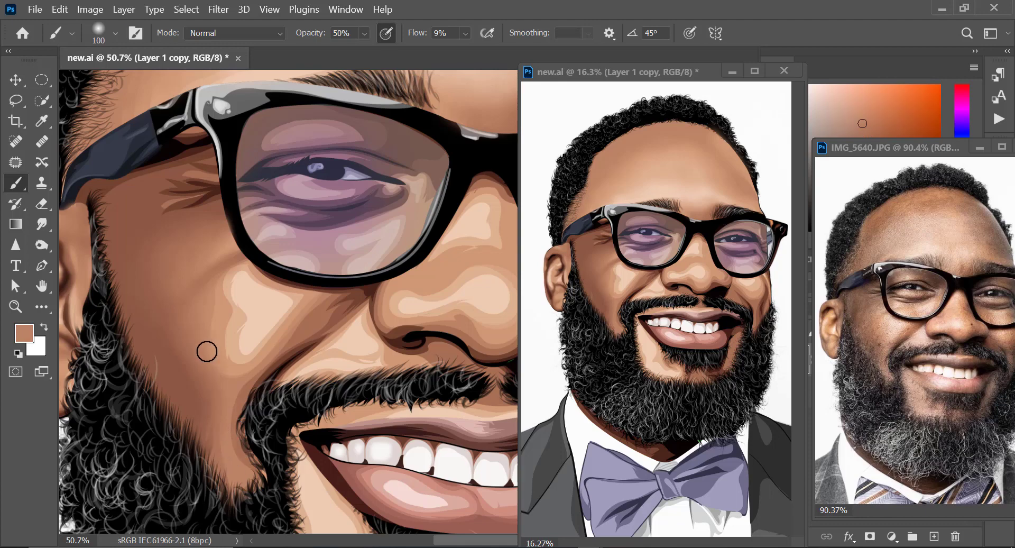
pyautogui.moveTo(208, 351); pyautogui.dragTo(223, 424)
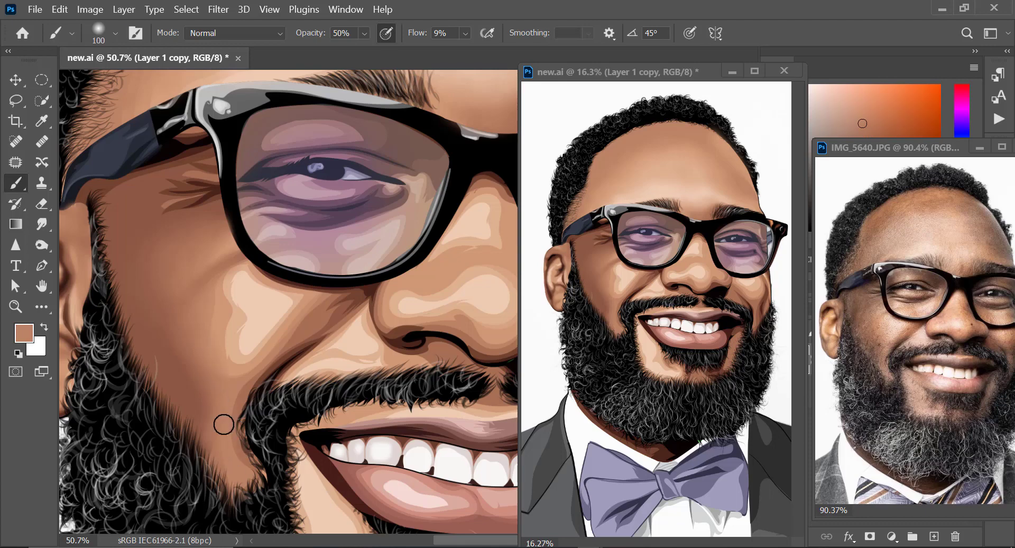
# Step: Reduce the brush to 60 px and blend the shadow on the upper cheek below the glasses frame with sampled browns
pyautogui.keyDown('alt'); pyautogui.click(176, 337); pyautogui.keyUp('alt')
pyautogui.press('[')
pyautogui.press('[')
pyautogui.press('[')
pyautogui.press('[')
pyautogui.keyDown('alt'); pyautogui.click(366, 292); pyautogui.keyUp('alt')
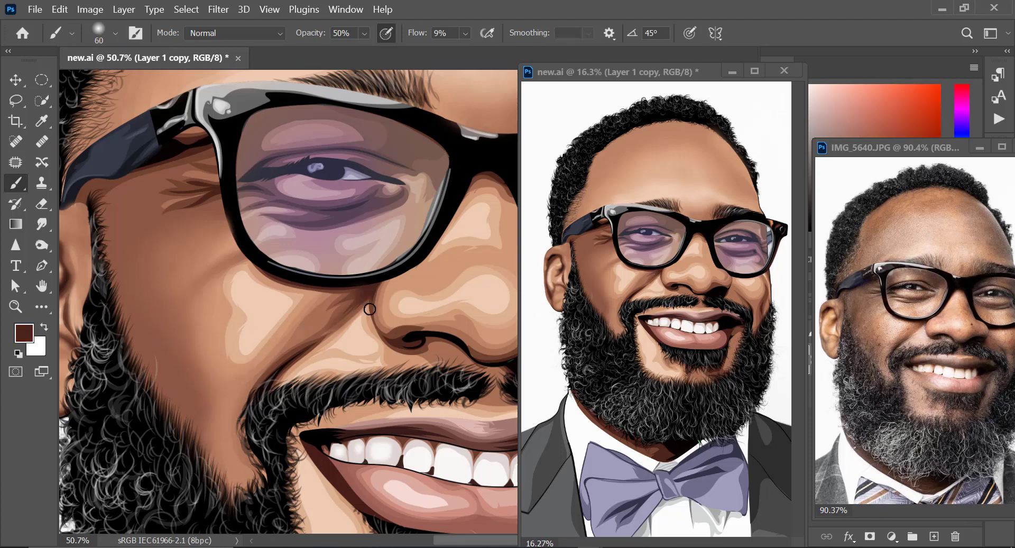
pyautogui.keyDown('alt'); pyautogui.click(311, 333); pyautogui.keyUp('alt')
pyautogui.moveTo(274, 284)
pyautogui.mouseDown()
pyautogui.moveTo(363, 292)
pyautogui.moveTo(321, 308)
pyautogui.mouseUp()
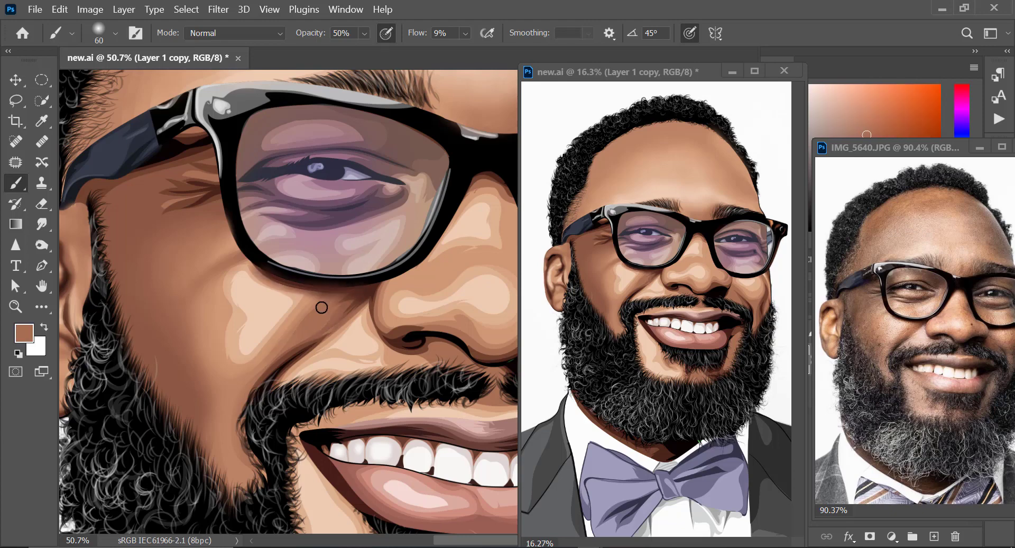
# Step: Sample the smile fold's tones and blend its shadow down toward the moustache
pyautogui.keyDown('alt'); pyautogui.click(296, 351); pyautogui.keyUp('alt')
pyautogui.moveTo(306, 340); pyautogui.dragTo(255, 382)
pyautogui.keyDown('alt'); pyautogui.click(237, 410); pyautogui.keyUp('alt')
pyautogui.keyDown('alt'); pyautogui.click(351, 299); pyautogui.keyUp('alt')
pyautogui.keyDown('alt'); pyautogui.click(247, 263); pyautogui.keyUp('alt')
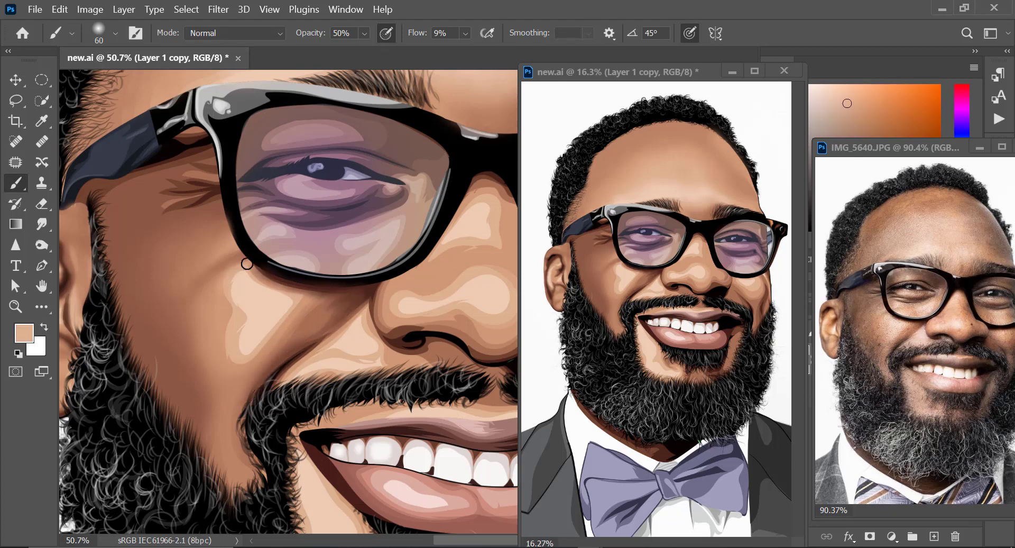
# Step: Enlarge the brush to 80 px and soften the edges of the light highlight in the middle of the cheek
pyautogui.keyDown('alt'); pyautogui.click(218, 317); pyautogui.keyUp('alt')
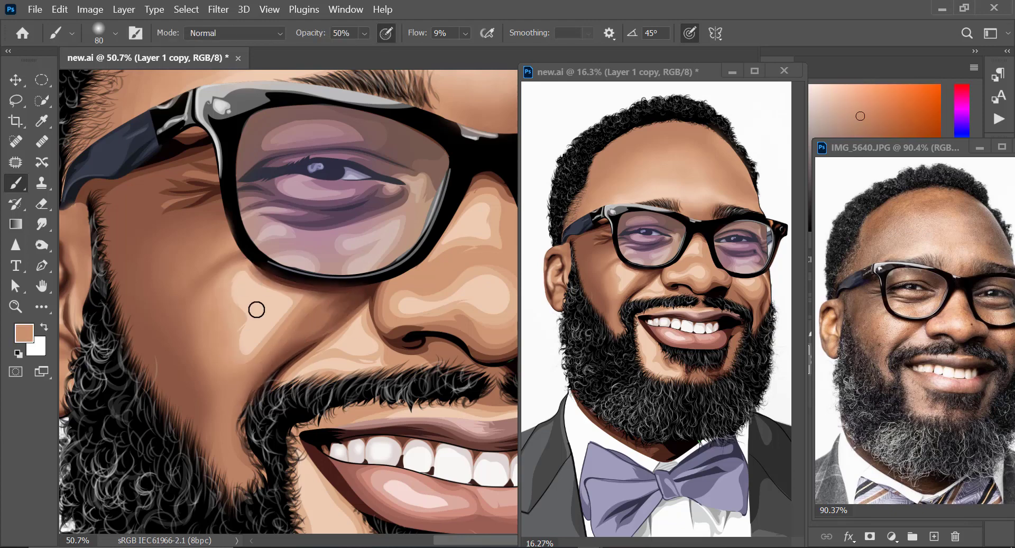
pyautogui.keyDown('alt'); pyautogui.click(254, 336); pyautogui.keyUp('alt')
pyautogui.keyDown('alt'); pyautogui.click(237, 312); pyautogui.keyUp('alt')
pyautogui.moveTo(236, 289)
pyautogui.mouseDown()
pyautogui.moveTo(237, 313)
pyautogui.moveTo(280, 338)
pyautogui.moveTo(245, 344)
pyautogui.mouseUp()
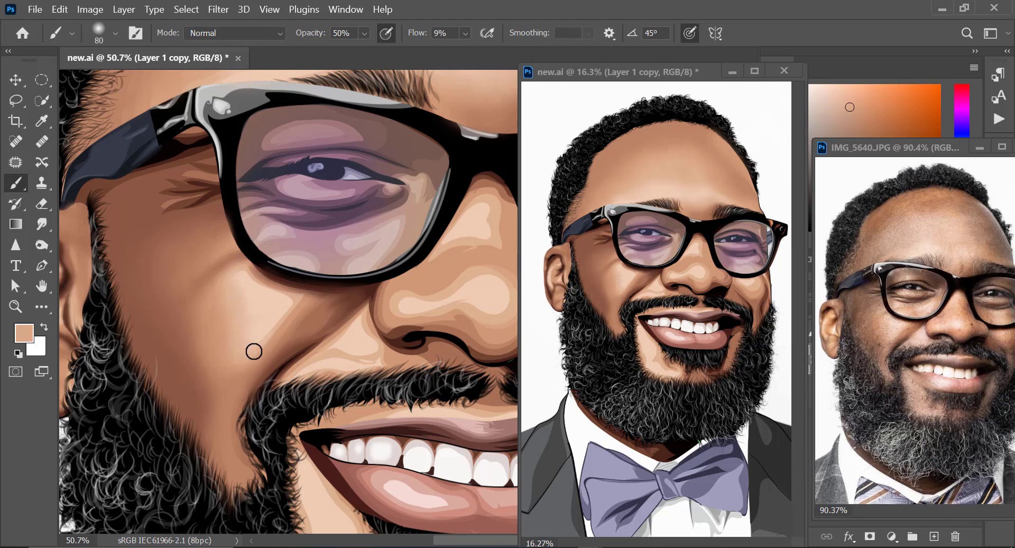
# Step: Sample the light cheek tones and blend the top of the highlight below the glasses, reducing the brush to 50 px
pyautogui.keyDown('alt'); pyautogui.click(254, 303); pyautogui.keyUp('alt')
pyautogui.keyDown('alt'); pyautogui.click(269, 286); pyautogui.keyUp('alt')
pyautogui.moveTo(250, 280); pyautogui.dragTo(255, 285)
pyautogui.keyDown('alt'); pyautogui.click(296, 297); pyautogui.keyUp('alt')
pyautogui.keyDown('alt'); pyautogui.click(290, 300); pyautogui.keyUp('alt')
pyautogui.press('[')
pyautogui.press('[')
pyautogui.press('[')
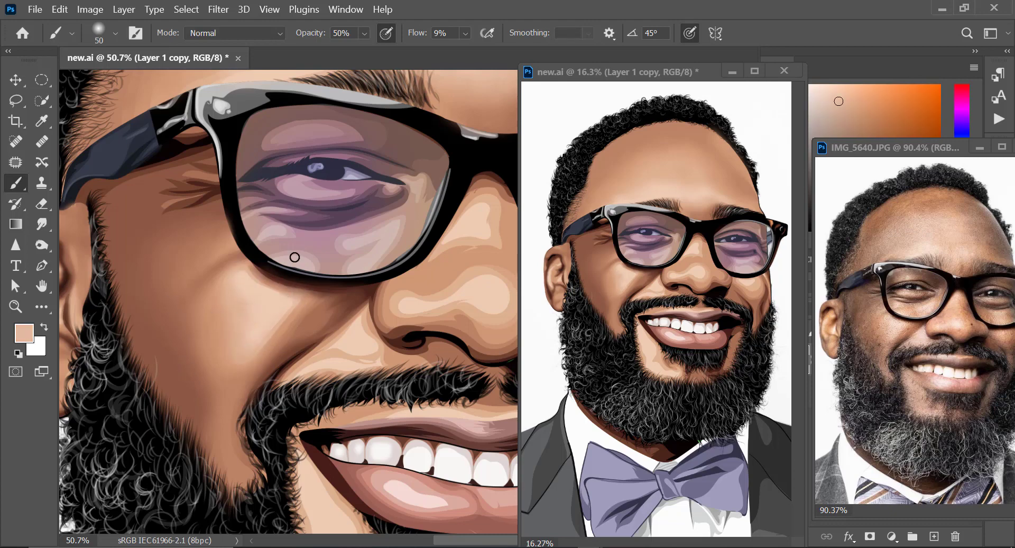
# Step: Enlarge the soft round brush to 80 px and blend the cheek around the highlight with sampled skin tones
pyautogui.keyDown('alt'); pyautogui.click(305, 318); pyautogui.keyUp('alt')
pyautogui.press(']')
pyautogui.press(']')
pyautogui.press(']')
pyautogui.press('Return')
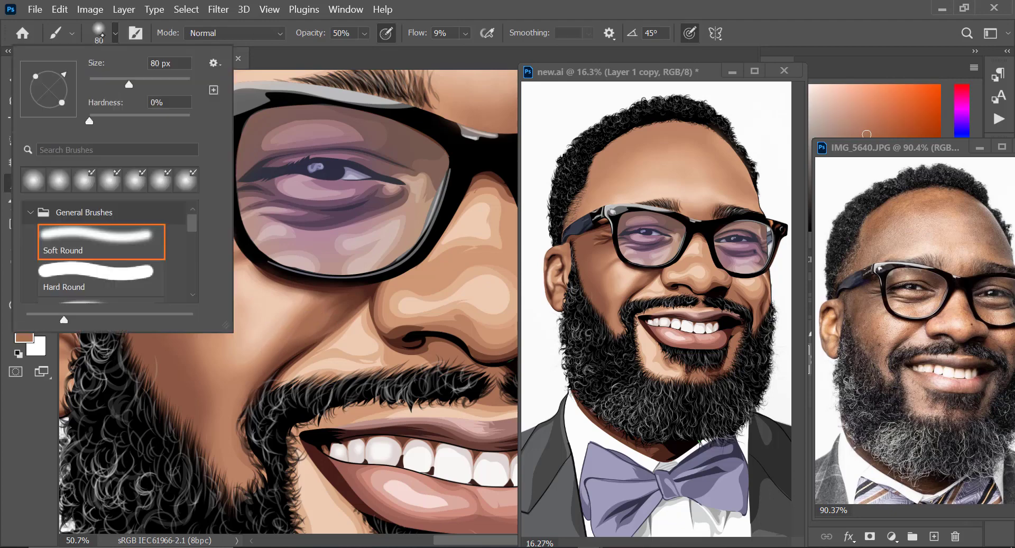
pyautogui.press('Return')
pyautogui.keyDown('alt'); pyautogui.click(236, 369); pyautogui.keyUp('alt')
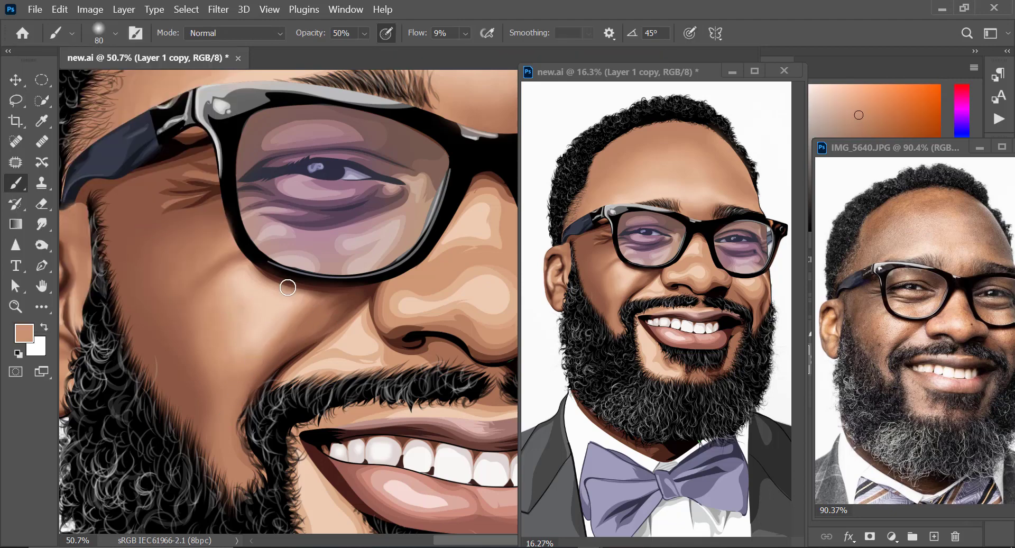
# Step: Sample the tones below the glasses rim and blend the upper cheek with a smaller brush
pyautogui.keyDown('alt'); pyautogui.click(287, 299); pyautogui.keyUp('alt')
pyautogui.press('[')
pyautogui.press('[')
pyautogui.press('[')
pyautogui.keyDown('alt'); pyautogui.click(268, 300); pyautogui.keyUp('alt')
# Step: Reduce the brush to 35 px and blend the eye wrinkles beside the glasses with sampled browns
pyautogui.press('[')
pyautogui.press('[')
pyautogui.press('[')
pyautogui.keyDown('alt'); pyautogui.click(196, 196); pyautogui.keyUp('alt')
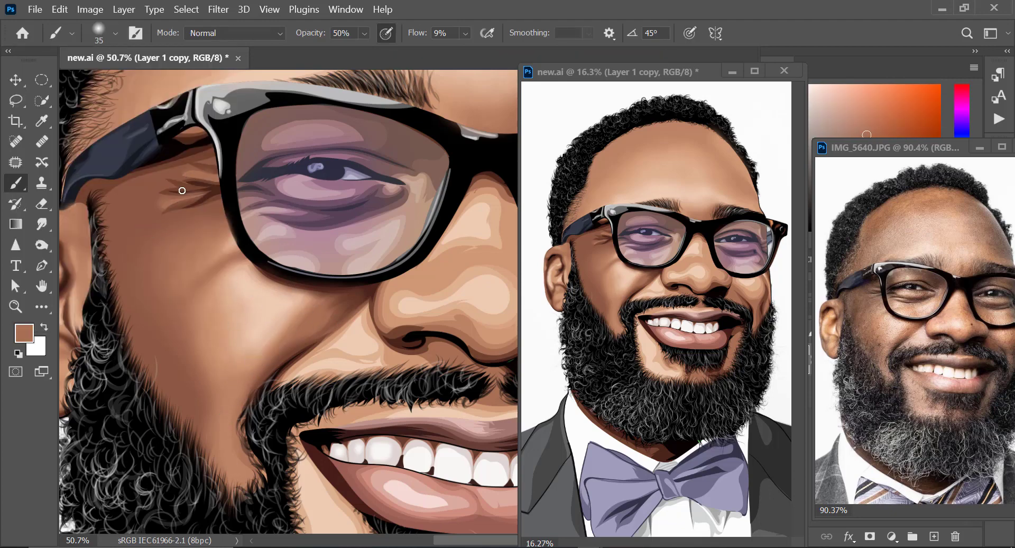
pyautogui.keyDown('alt'); pyautogui.click(181, 188); pyautogui.keyUp('alt')
pyautogui.moveTo(187, 200)
pyautogui.mouseDown()
pyautogui.moveTo(166, 178)
pyautogui.moveTo(161, 210)
pyautogui.mouseUp()
pyautogui.keyDown('alt'); pyautogui.click(210, 195); pyautogui.keyUp('alt')
pyautogui.moveTo(203, 183); pyautogui.dragTo(184, 178)
# Step: Enlarge the brush and shade the side of the face along the beard and under the glasses' temple arm
pyautogui.press(']')
pyautogui.press(']')
pyautogui.press(']')
pyautogui.press(']')
pyautogui.press(']')
pyautogui.press(']')
pyautogui.press(']')
pyautogui.press(']')
pyautogui.moveTo(126, 303); pyautogui.dragTo(120, 247)
pyautogui.moveTo(113, 194); pyautogui.dragTo(215, 143)
# Step: Sample the temple's brown, reduce the brush to 60 px and deepen the shadow under the glasses' temple arm
pyautogui.keyDown('alt'); pyautogui.click(125, 193); pyautogui.keyUp('alt')
pyautogui.press('[')
pyautogui.press('[')
pyautogui.press('[')
pyautogui.press('[')
pyautogui.moveTo(124, 181); pyautogui.dragTo(203, 160)
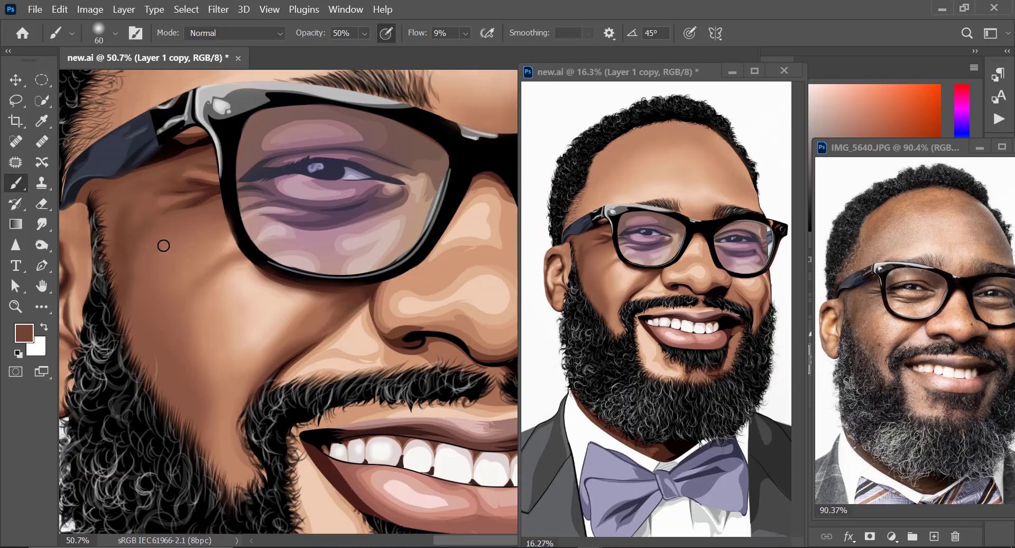
# Step: Set the foreground color to black and paint along the outer edge of the glasses frame with a 15 px brush
pyautogui.keyDown('alt'); pyautogui.click(214, 192); pyautogui.keyUp('alt')
pyautogui.click(24, 333)
pyautogui.click(678, 313)
pyautogui.click(925, 104)
pyautogui.press('[')
pyautogui.press('[')
pyautogui.press('[')
pyautogui.press('[')
pyautogui.press('[')
pyautogui.press('[')
pyautogui.press('[')
pyautogui.press('[')
pyautogui.moveTo(214, 143); pyautogui.dragTo(221, 186)
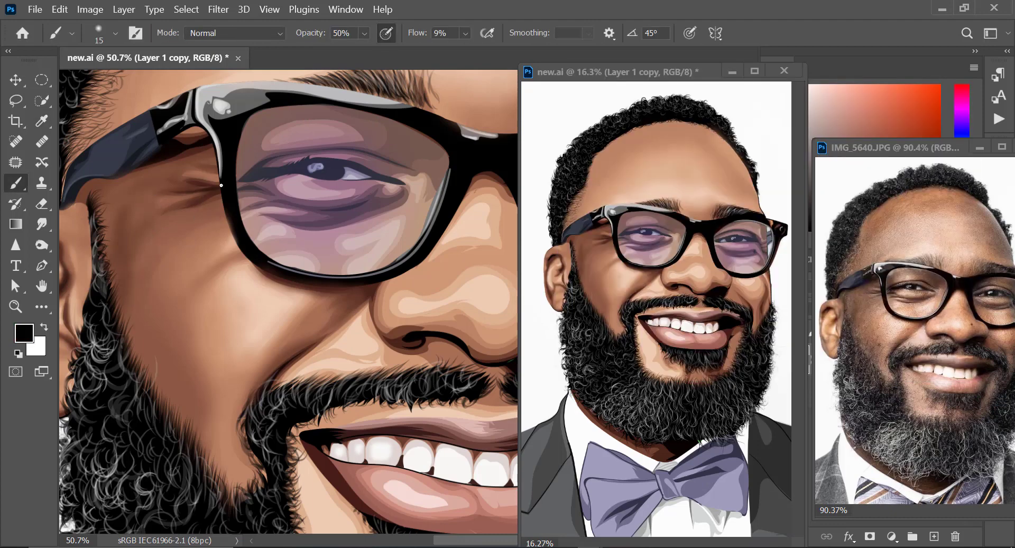
# Step: Sample the dark tones under the glasses' temple arm and blend the shadow up to the hinge with a 40 px brush
pyautogui.keyDown('alt'); pyautogui.click(141, 170); pyautogui.keyUp('alt')
pyautogui.keyDown('alt'); pyautogui.click(143, 169); pyautogui.keyUp('alt')
pyautogui.press(']')
pyautogui.press(']')
pyautogui.press(']')
pyautogui.press(']')
pyautogui.press(']')
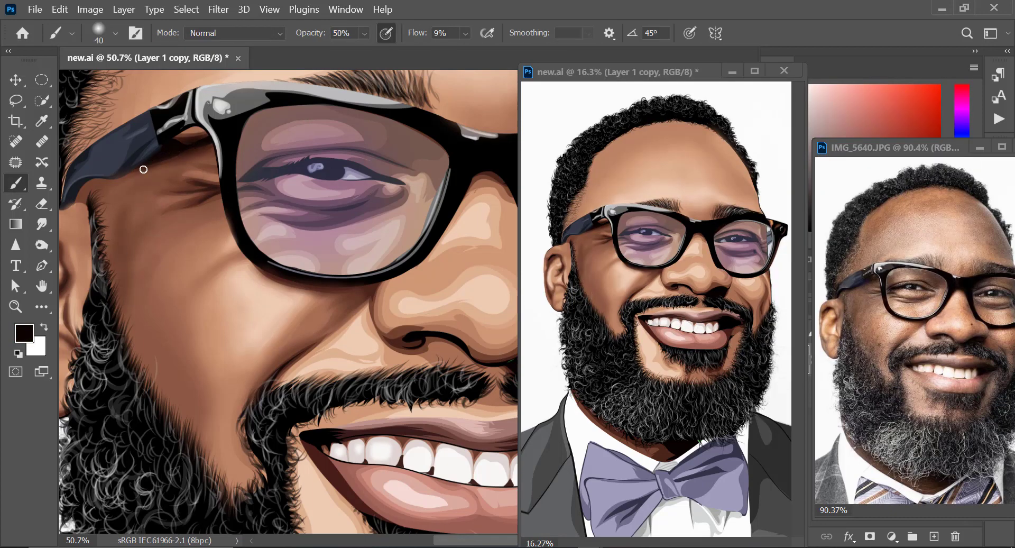
pyautogui.keyDown('alt'); pyautogui.click(193, 133); pyautogui.keyUp('alt')
pyautogui.keyDown('alt'); pyautogui.click(194, 133); pyautogui.keyUp('alt')
pyautogui.keyDown('alt'); pyautogui.click(190, 135); pyautogui.keyUp('alt')
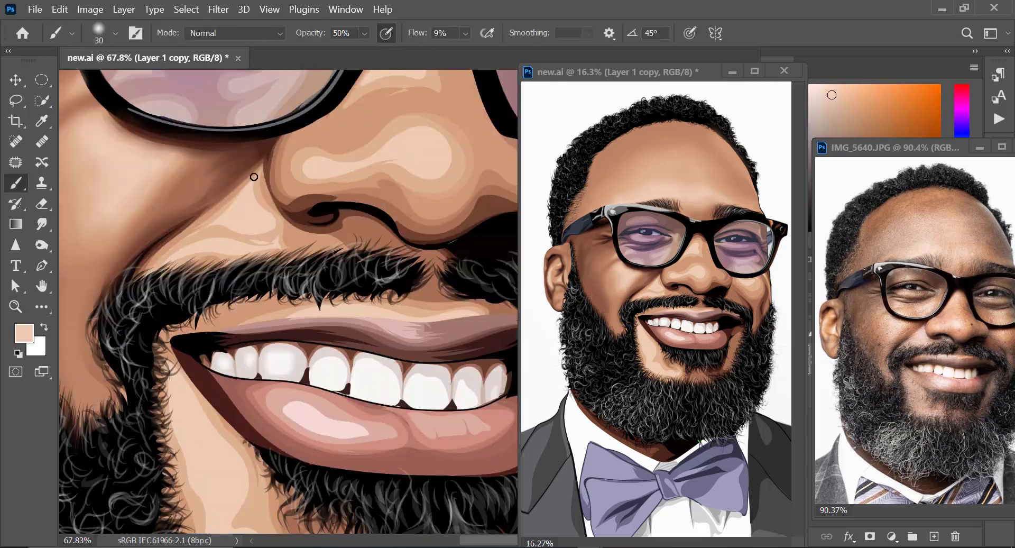
# Step: Blend the light skin between the smile fold, nose and moustache with a sampled tone, enlarging the brush from 30 to 70 px
pyautogui.press('[')
pyautogui.press('[')
pyautogui.press('[')
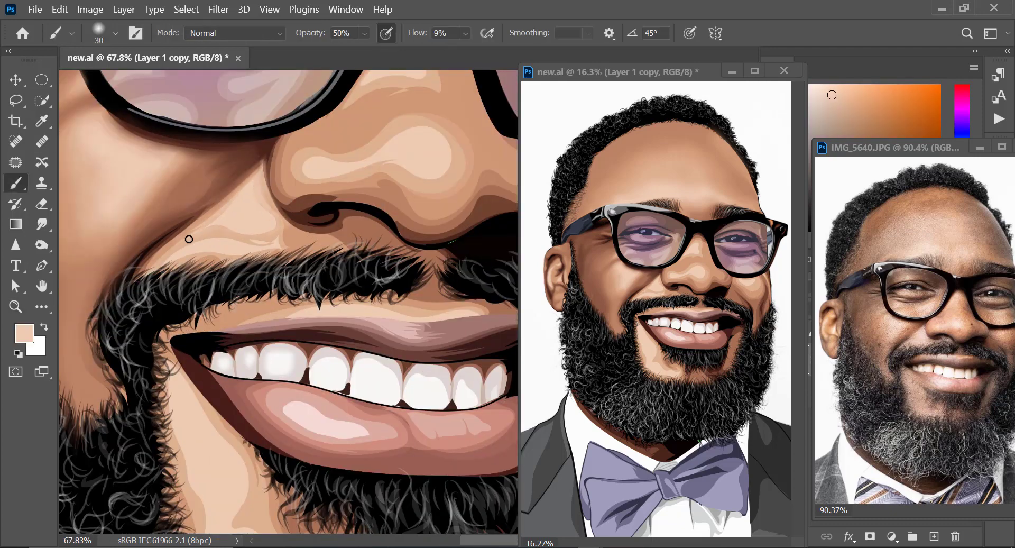
pyautogui.keyDown('alt'); pyautogui.click(218, 226); pyautogui.keyUp('alt')
pyautogui.press(']')
pyautogui.press(']')
pyautogui.press(']')
pyautogui.press(']')
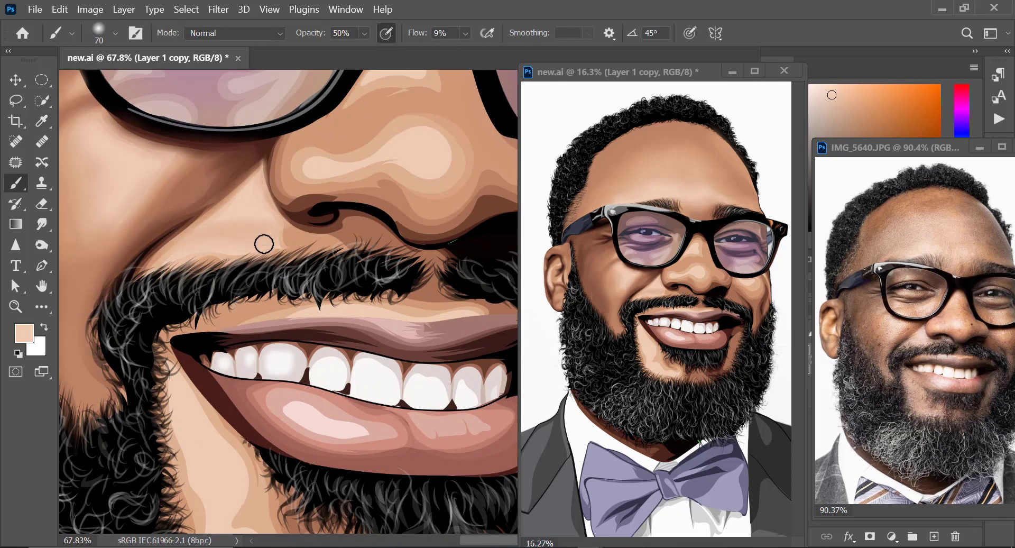
# Step: Reduce the brush to 35 px and blend the skin tones between the nostril and the moustache
pyautogui.press('[')
pyautogui.press('[')
pyautogui.press('[')
pyautogui.press('[')
pyautogui.press('[')
pyautogui.press('[')
pyautogui.press('[')
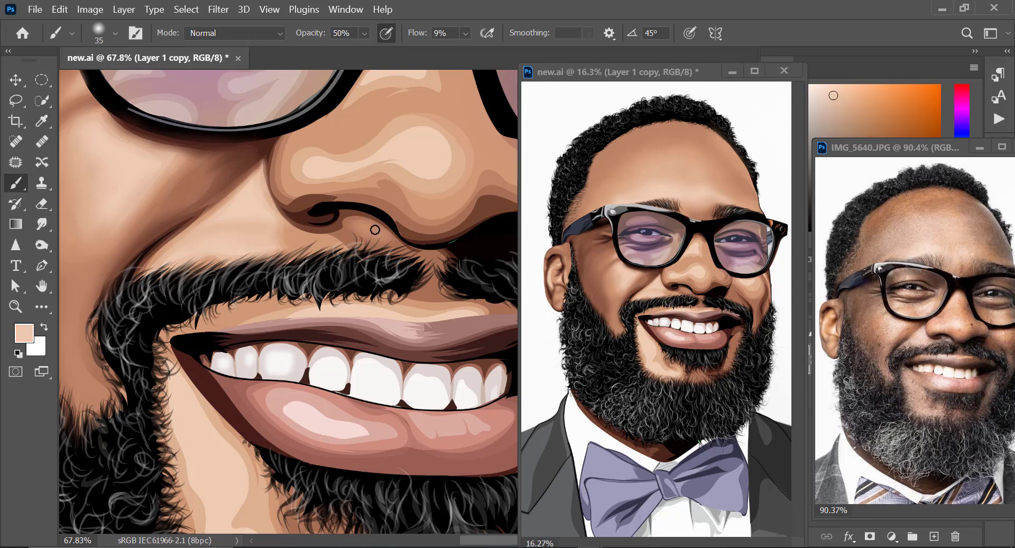
# Step: Blend the light skin from the side of the nose down to the moustache with sampled tones, enlarging the brush to 70 px
pyautogui.keyDown('alt'); pyautogui.click(248, 195); pyautogui.keyUp('alt')
pyautogui.click(254, 203)
pyautogui.moveTo(100, 141); pyautogui.dragTo(133, 169)
pyautogui.keyDown('alt'); pyautogui.click(233, 216); pyautogui.keyUp('alt')
pyautogui.press(']')
pyautogui.press(']')
pyautogui.press(']')
pyautogui.press(']')
pyautogui.press(']')
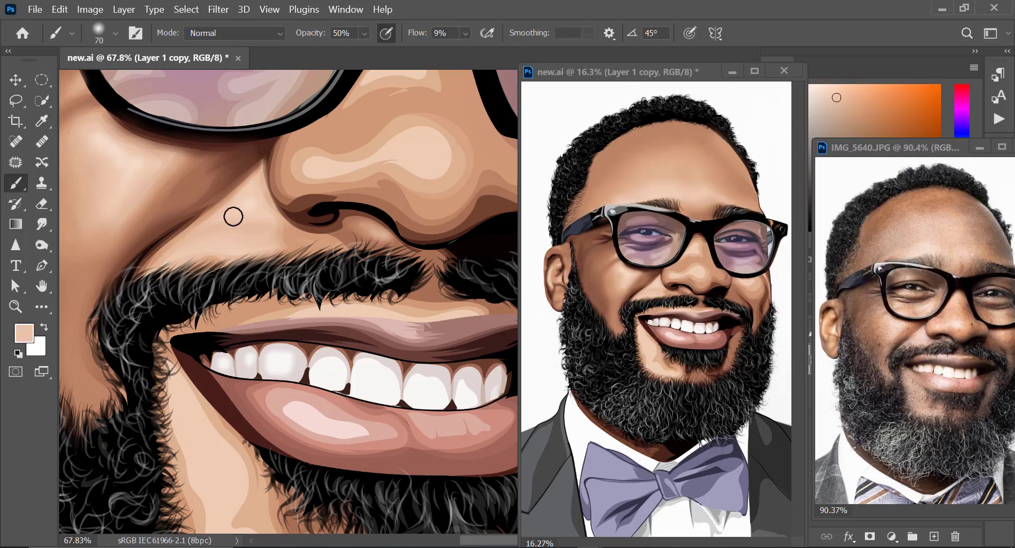
pyautogui.keyDown('alt'); pyautogui.click(215, 176); pyautogui.keyUp('alt')
pyautogui.moveTo(233, 217); pyautogui.dragTo(137, 195)
pyautogui.moveTo(265, 220); pyautogui.dragTo(338, 222)
# Step: Sample the brown nostril shadow and blend the tones along the nostril wing's lower edge, reducing the brush to 15 px
pyautogui.keyDown('alt'); pyautogui.click(221, 295); pyautogui.keyUp('alt')
pyautogui.press('[')
pyautogui.press('[')
pyautogui.press('[')
pyautogui.press('[')
pyautogui.press('[')
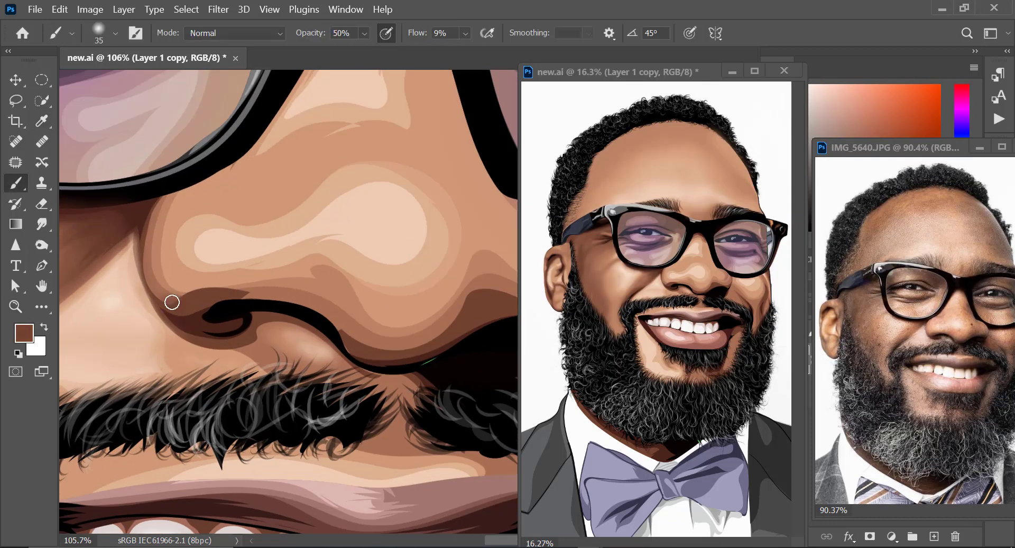
pyautogui.press('[')
pyautogui.press('[')
pyautogui.press('[')
pyautogui.press('[')
pyautogui.moveTo(280, 297); pyautogui.dragTo(236, 294)
pyautogui.keyDown('alt'); pyautogui.click(172, 293); pyautogui.keyUp('alt')
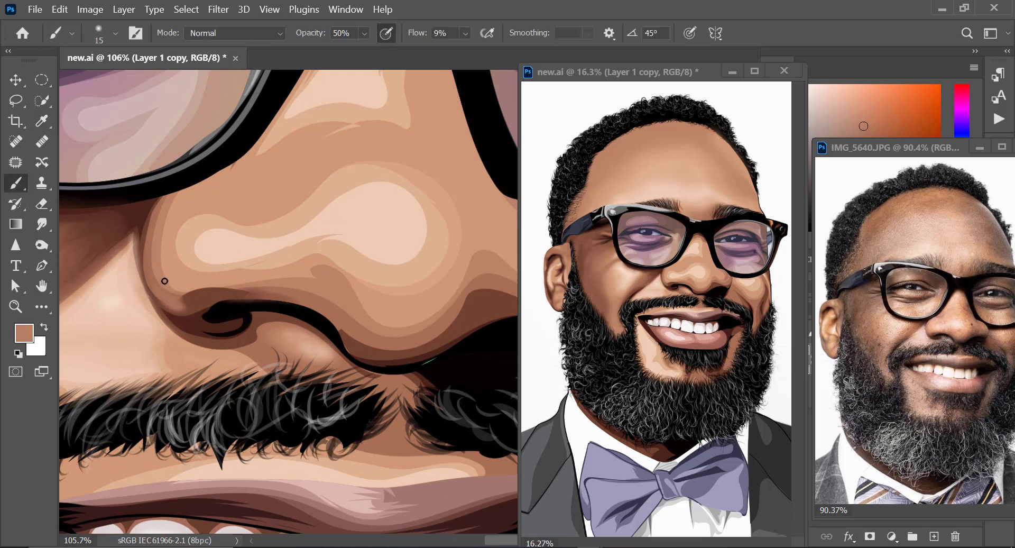
# Step: Enlarge the brush to 30 px, set the opacity to 100% and blend dark sampled tones around the nostril opening
pyautogui.press(']')
pyautogui.press(']')
pyautogui.keyDown('alt'); pyautogui.click(171, 204); pyautogui.keyUp('alt')
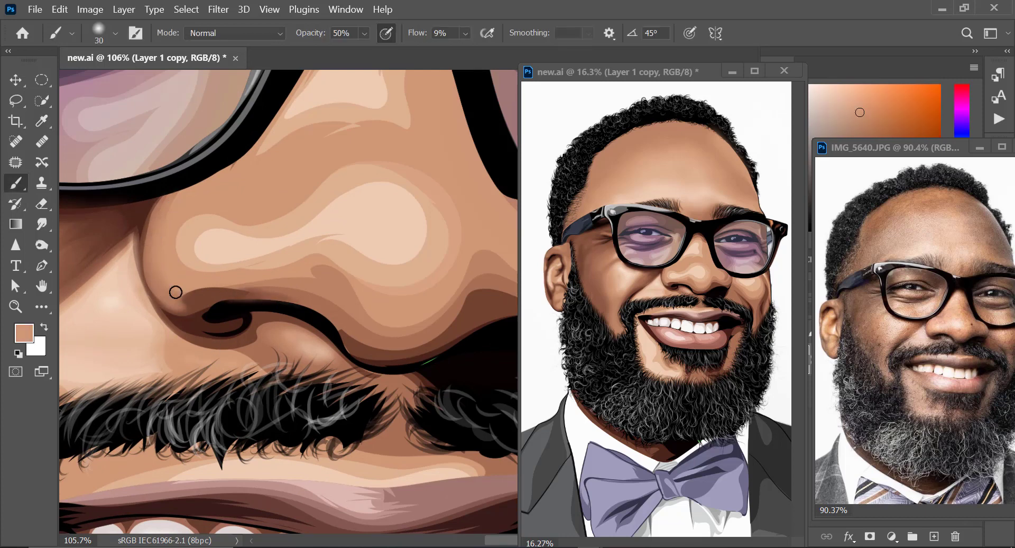
pyautogui.keyDown('alt'); pyautogui.click(196, 323); pyautogui.keyUp('alt')
pyautogui.press('0')
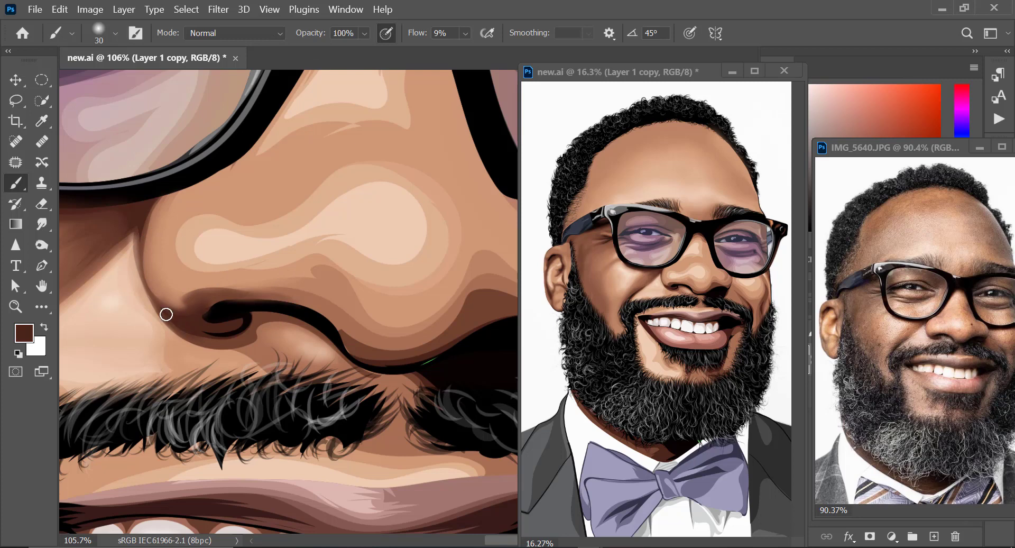
pyautogui.keyDown('alt'); pyautogui.click(228, 307); pyautogui.keyUp('alt')
pyautogui.moveTo(228, 307)
pyautogui.mouseDown()
pyautogui.moveTo(204, 346)
pyautogui.moveTo(165, 322)
pyautogui.mouseUp()
pyautogui.keyDown('alt'); pyautogui.click(251, 343); pyautogui.keyUp('alt')
# Step: Blend the boundary between the cheek and the outer edge of the nostril wing with sampled skin tones
pyautogui.keyDown('alt'); pyautogui.click(130, 260); pyautogui.keyUp('alt')
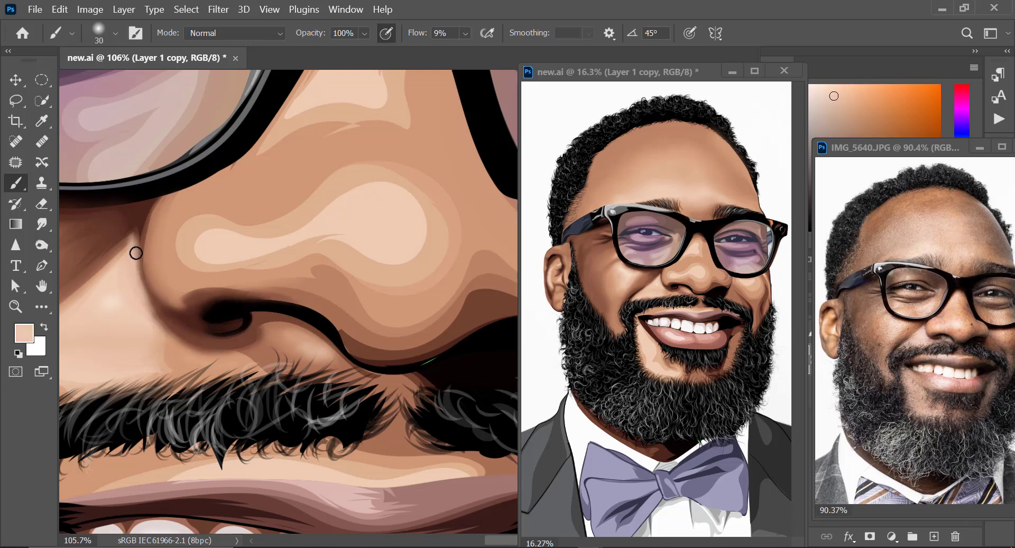
pyautogui.keyDown('alt'); pyautogui.click(164, 238); pyautogui.keyUp('alt')
pyautogui.moveTo(136, 252)
pyautogui.mouseDown()
pyautogui.moveTo(159, 322)
pyautogui.moveTo(163, 307)
pyautogui.moveTo(147, 308)
pyautogui.mouseUp()
pyautogui.keyDown('alt'); pyautogui.click(129, 261); pyautogui.keyUp('alt')
# Step: Soften the banded highlight edges across the nostril wing and nose tip with sampled skin tones
pyautogui.keyDown('alt'); pyautogui.click(172, 232); pyautogui.keyUp('alt')
pyautogui.moveTo(182, 256)
pyautogui.mouseDown()
pyautogui.moveTo(238, 221)
pyautogui.moveTo(188, 265)
pyautogui.mouseUp()
pyautogui.keyDown('alt'); pyautogui.click(193, 261); pyautogui.keyUp('alt')
pyautogui.moveTo(197, 265); pyautogui.dragTo(272, 269)
pyautogui.moveTo(190, 240)
pyautogui.mouseDown()
pyautogui.moveTo(230, 257)
pyautogui.moveTo(233, 230)
pyautogui.moveTo(259, 259)
pyautogui.mouseUp()
pyautogui.moveTo(208, 232)
pyautogui.mouseDown()
pyautogui.moveTo(257, 236)
pyautogui.moveTo(355, 166)
pyautogui.mouseUp()
pyautogui.keyDown('alt'); pyautogui.click(278, 218); pyautogui.keyUp('alt')
pyautogui.moveTo(351, 207)
pyautogui.mouseDown()
pyautogui.moveTo(296, 206)
pyautogui.moveTo(386, 195)
pyautogui.mouseUp()
# Step: Blend the skin between the nose tip and the lower nose bridge, enlarging the brush to 60 px and 80 px
pyautogui.press(']')
pyautogui.press(']')
pyautogui.press(']')
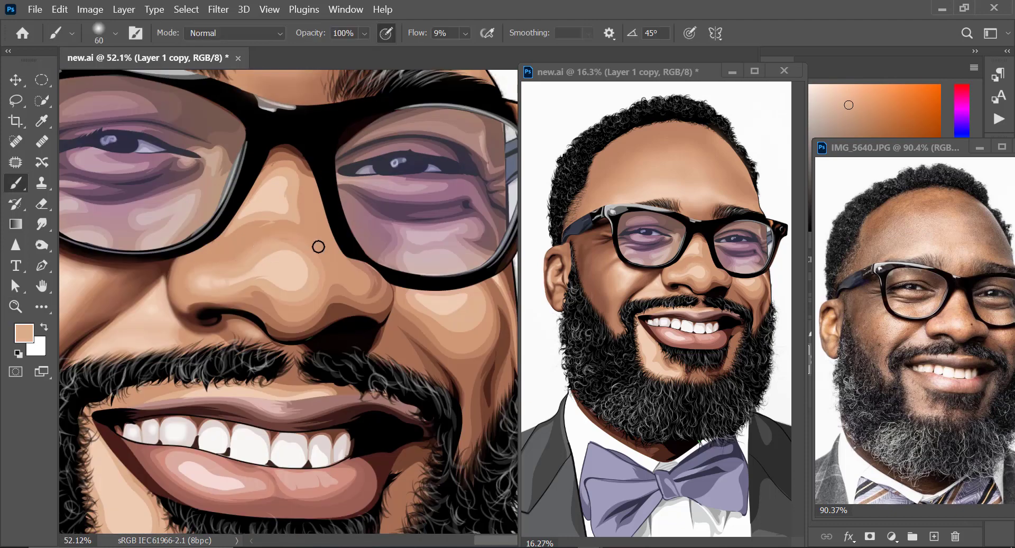
pyautogui.moveTo(283, 235); pyautogui.dragTo(300, 205)
pyautogui.moveTo(300, 205); pyautogui.dragTo(193, 249)
pyautogui.keyDown('alt'); pyautogui.click(247, 205); pyautogui.keyUp('alt')
pyautogui.keyDown('alt'); pyautogui.click(188, 273); pyautogui.keyUp('alt')
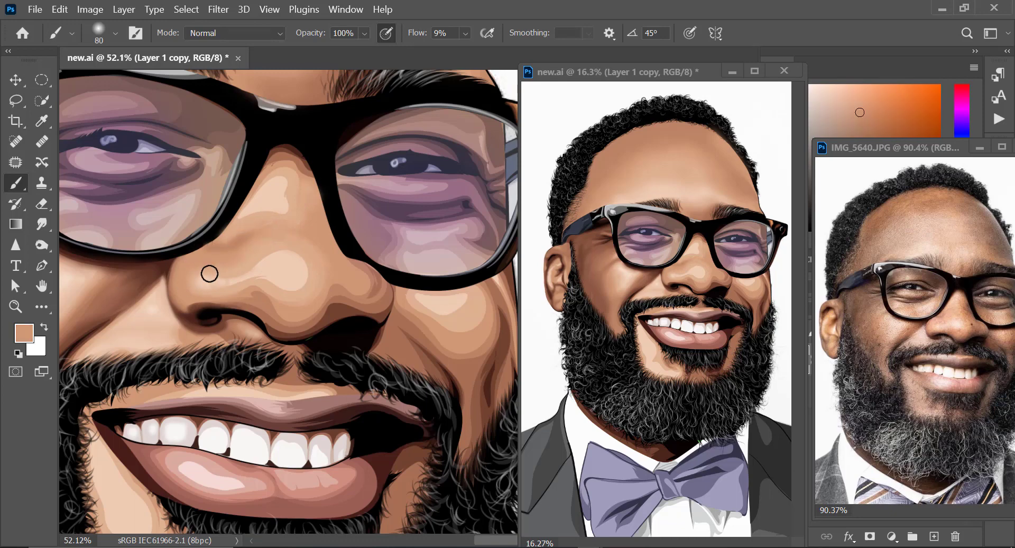
# Step: Smooth the highlight and midtones of the nose tip with sampled skin tones and the 80 px brush
pyautogui.keyDown('alt'); pyautogui.click(212, 273); pyautogui.keyUp('alt')
pyautogui.keyDown('alt'); pyautogui.click(278, 268); pyautogui.keyUp('alt')
pyautogui.moveTo(276, 285)
pyautogui.mouseDown()
pyautogui.moveTo(285, 272)
pyautogui.moveTo(316, 288)
pyautogui.moveTo(241, 293)
pyautogui.mouseUp()
pyautogui.keyDown('alt'); pyautogui.click(287, 298); pyautogui.keyUp('alt')
pyautogui.keyDown('alt'); pyautogui.click(264, 304); pyautogui.keyUp('alt')
pyautogui.keyDown('alt'); pyautogui.click(288, 300); pyautogui.keyUp('alt')
pyautogui.moveTo(303, 305); pyautogui.dragTo(275, 296)
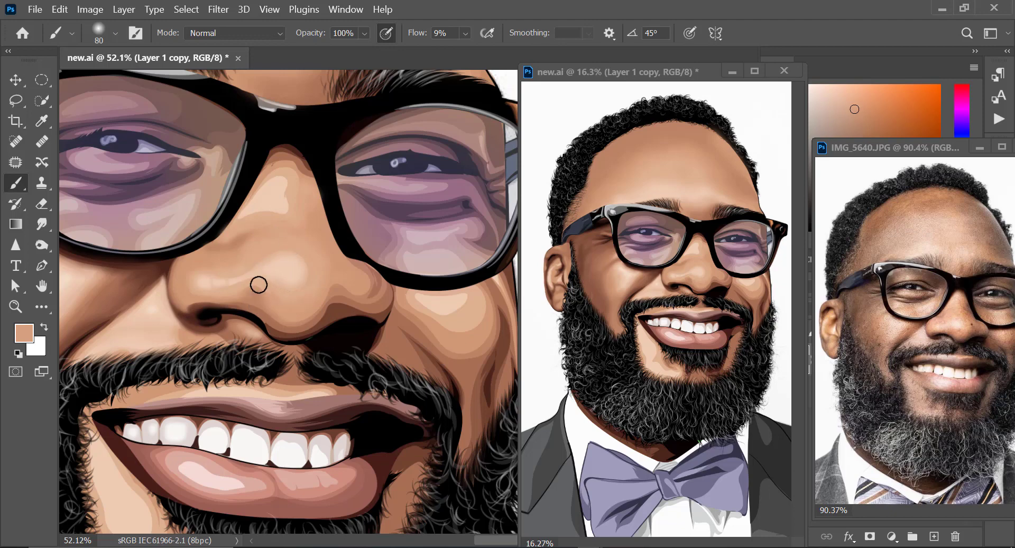
pyautogui.keyDown('alt'); pyautogui.click(271, 267); pyautogui.keyUp('alt')
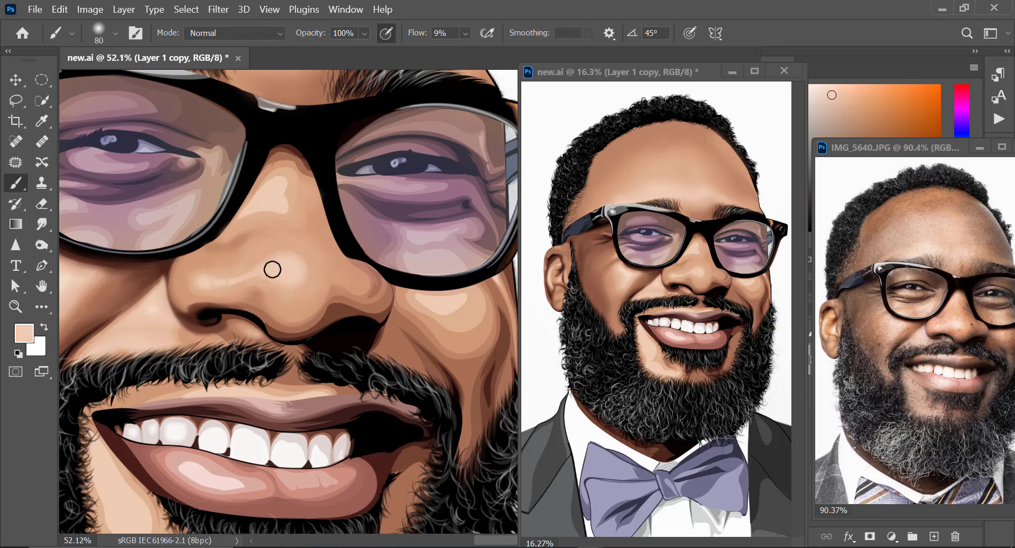
# Step: Reduce the brush size and blend the upper nose bridge between the glasses' lenses with sampled tones
pyautogui.keyDown('alt'); pyautogui.click(252, 215); pyautogui.keyUp('alt')
pyautogui.press('[')
pyautogui.press('[')
pyautogui.press('[')
pyautogui.press('[')
pyautogui.keyDown('alt'); pyautogui.click(301, 184); pyautogui.keyUp('alt')
pyautogui.moveTo(284, 159)
pyautogui.mouseDown()
pyautogui.moveTo(299, 171)
pyautogui.moveTo(276, 163)
pyautogui.mouseUp()
# Step: Blend the shaded underside of the nose tip and the far nostril wing with a 50 px brush
pyautogui.press(']')
pyautogui.keyDown('alt'); pyautogui.click(335, 324); pyautogui.keyUp('alt')
pyautogui.moveTo(310, 330); pyautogui.dragTo(266, 319)
pyautogui.keyDown('alt'); pyautogui.click(340, 304); pyautogui.keyUp('alt')
pyautogui.moveTo(323, 305); pyautogui.dragTo(299, 316)
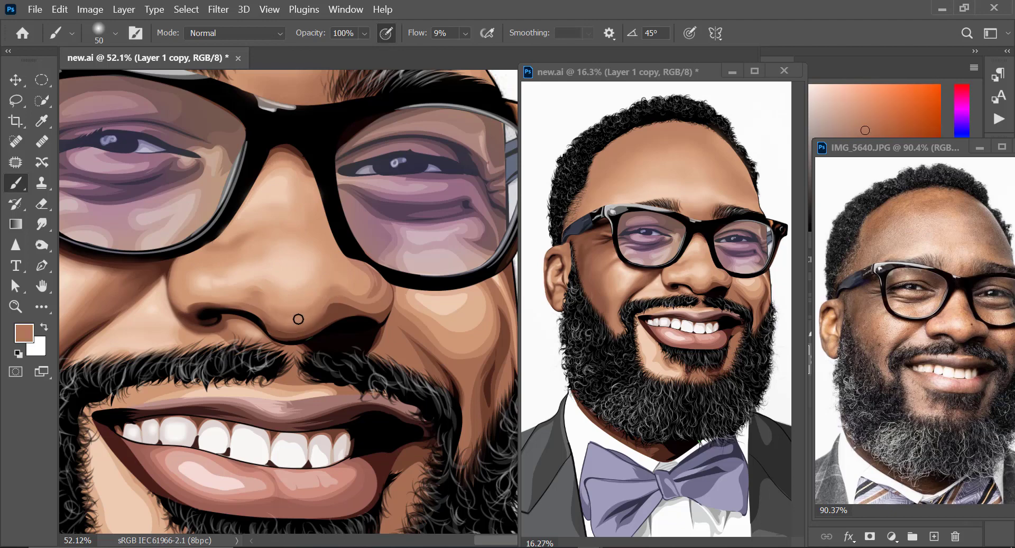
pyautogui.keyDown('alt'); pyautogui.click(322, 317); pyautogui.keyUp('alt')
pyautogui.keyDown('alt'); pyautogui.click(382, 286); pyautogui.keyUp('alt')
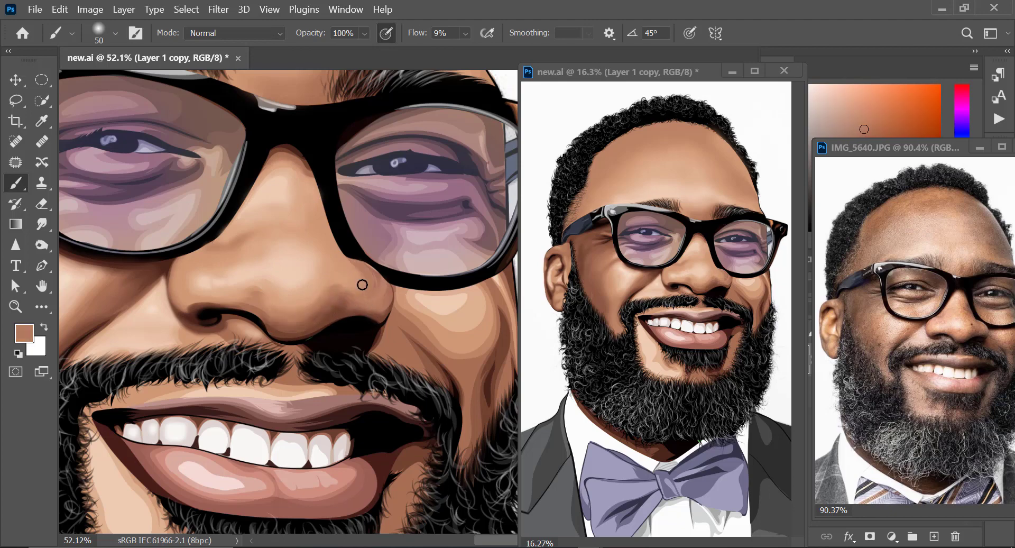
pyautogui.keyDown('alt'); pyautogui.click(345, 292); pyautogui.keyUp('alt')
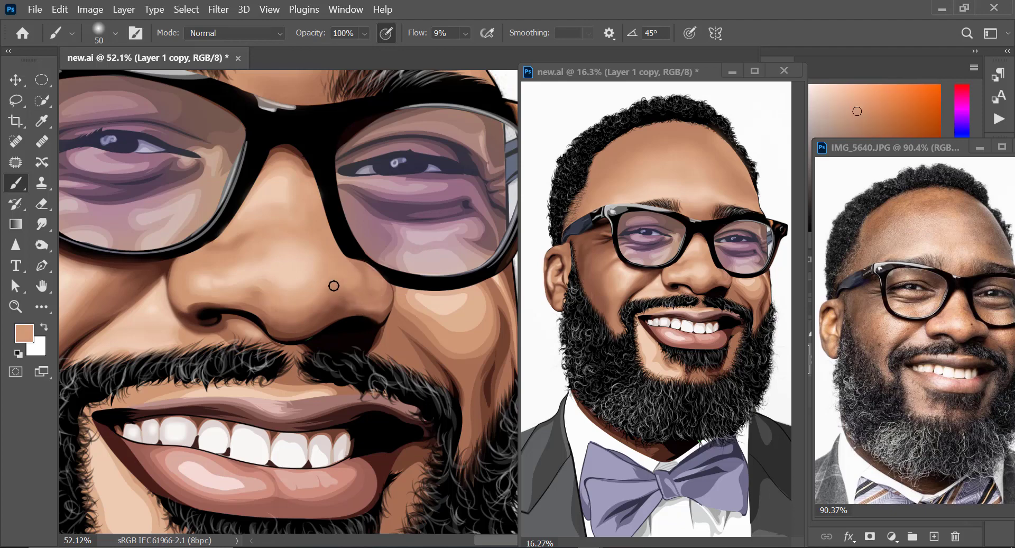
# Step: Enlarge the brush and smooth the nose bridge highlight and its shaded edges up to the glasses' bridge
pyautogui.keyDown('alt'); pyautogui.click(321, 214); pyautogui.keyUp('alt')
pyautogui.moveTo(326, 227)
pyautogui.mouseDown()
pyautogui.moveTo(313, 206)
pyautogui.moveTo(331, 232)
pyautogui.mouseUp()
pyautogui.keyDown('alt'); pyautogui.click(292, 229); pyautogui.keyUp('alt')
pyautogui.press(']')
pyautogui.press(']')
pyautogui.press(']')
pyautogui.press(']')
pyautogui.moveTo(309, 201)
pyautogui.mouseDown()
pyautogui.moveTo(305, 224)
pyautogui.moveTo(270, 205)
pyautogui.mouseUp()
pyautogui.keyDown('alt'); pyautogui.click(298, 169); pyautogui.keyUp('alt')
pyautogui.moveTo(284, 150)
pyautogui.mouseDown()
pyautogui.moveTo(299, 170)
pyautogui.moveTo(291, 150)
pyautogui.mouseUp()
pyautogui.keyDown('alt'); pyautogui.click(281, 165); pyautogui.keyUp('alt')
pyautogui.keyDown('alt'); pyautogui.click(297, 142); pyautogui.keyUp('alt')
# Step: Blend the shadow and skin tones above the far nostril with sampled colors and a 40 px brush
pyautogui.press('z')
pyautogui.moveTo(370, 264)
pyautogui.mouseDown()
pyautogui.moveTo(337, 271)
pyautogui.moveTo(529, 272)
pyautogui.mouseUp()
pyautogui.press('b')
pyautogui.keyDown('alt'); pyautogui.click(237, 308); pyautogui.keyUp('alt')
pyautogui.moveTo(237, 291); pyautogui.dragTo(226, 312)
pyautogui.keyDown('alt'); pyautogui.click(209, 297); pyautogui.keyUp('alt')
pyautogui.keyDown('alt'); pyautogui.click(242, 238); pyautogui.keyUp('alt')
pyautogui.keyDown('alt'); pyautogui.click(234, 247); pyautogui.keyUp('alt')
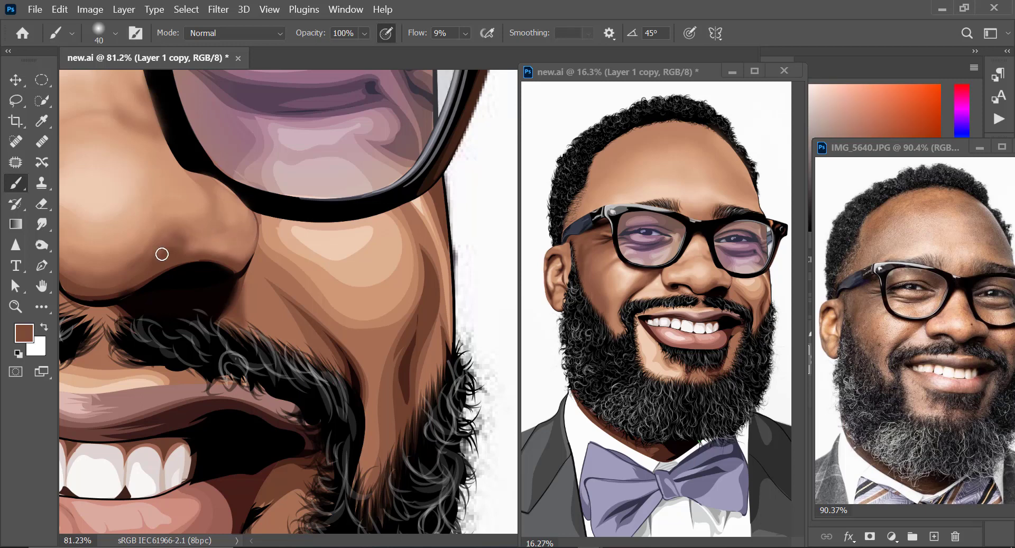
pyautogui.keyDown('alt'); pyautogui.click(125, 266); pyautogui.keyUp('alt')
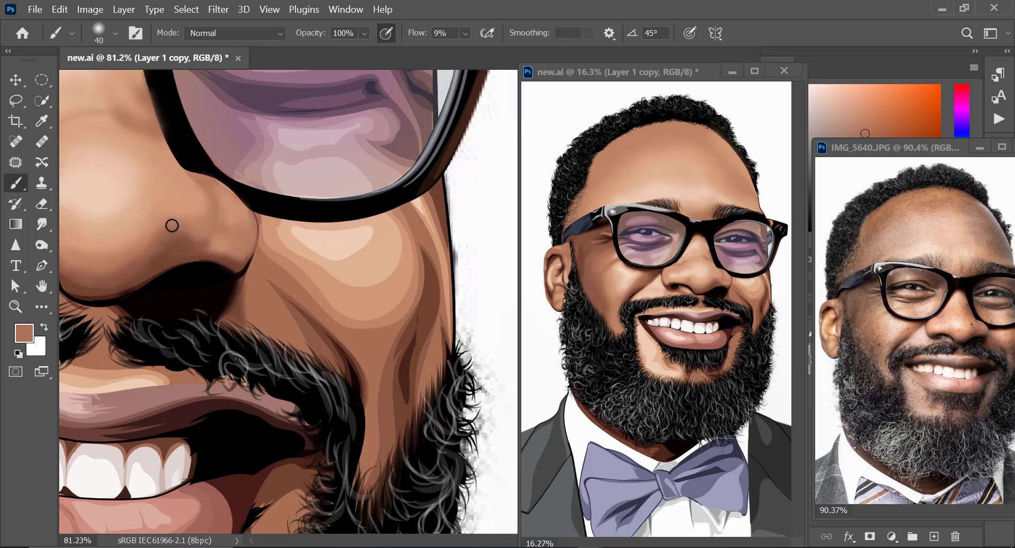
pyautogui.keyDown('alt'); pyautogui.click(170, 212); pyautogui.keyUp('alt')
# Step: Set the foreground color to black and darken the shadow under the nose tip
pyautogui.press('d')
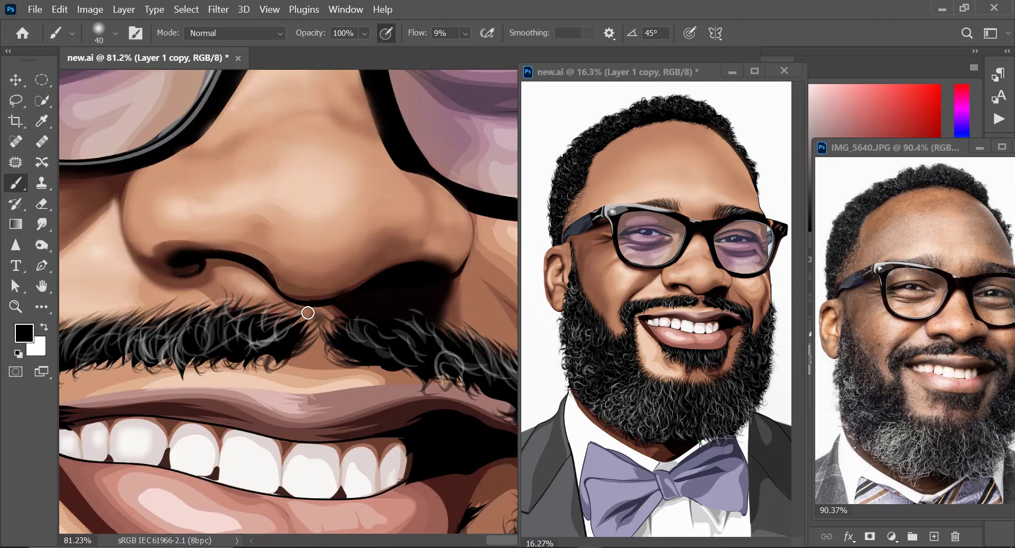
pyautogui.hscroll(-4, 309, 308)
pyautogui.moveTo(341, 351); pyautogui.dragTo(304, 362)
# Step: Enlarge the brush to 80 px and blend the smile fold between the far nostril, cheek and moustache
pyautogui.hscroll(5, 321, 333)
pyautogui.press(']')
pyautogui.press(']')
pyautogui.press(']')
pyautogui.press(']')
pyautogui.keyDown('alt'); pyautogui.click(231, 300); pyautogui.keyUp('alt')
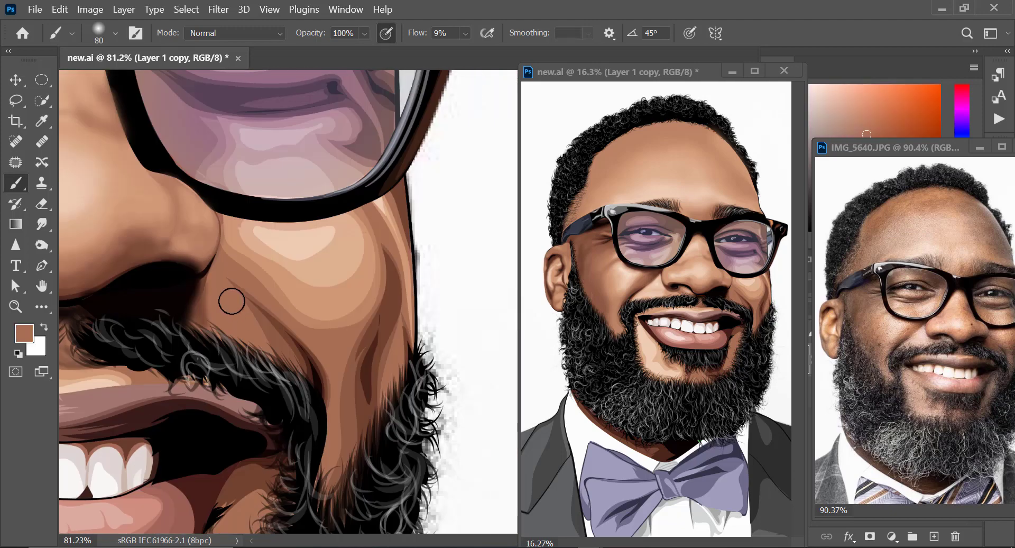
pyautogui.moveTo(238, 305); pyautogui.dragTo(269, 337)
pyautogui.keyDown('alt'); pyautogui.click(246, 293); pyautogui.keyUp('alt')
pyautogui.keyDown('alt'); pyautogui.click(315, 374); pyautogui.keyUp('alt')
pyautogui.moveTo(315, 373); pyautogui.dragTo(305, 353)
pyautogui.keyDown('alt'); pyautogui.click(243, 290); pyautogui.keyUp('alt')
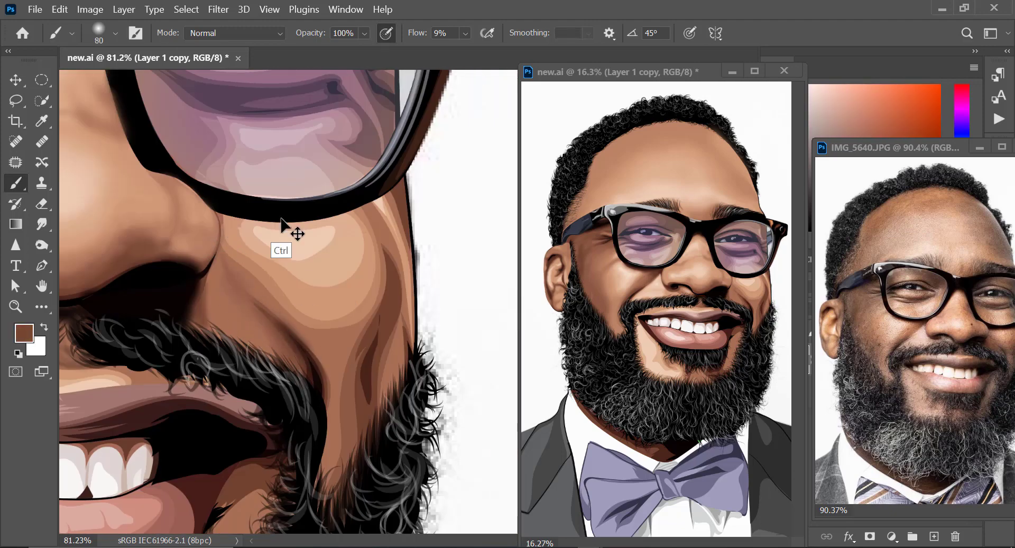
# Step: Blend the lower tone bands of the far cheek with sampled skin tones and a 45 px brush
pyautogui.hscroll(1, 317, 367)
pyautogui.keyDown('alt'); pyautogui.click(288, 300); pyautogui.keyUp('alt')
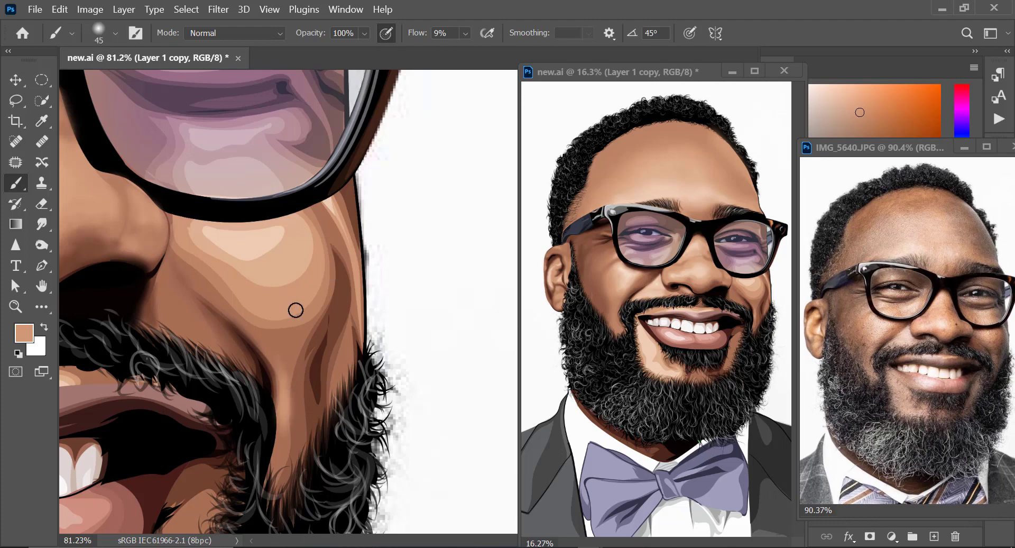
pyautogui.keyDown('alt'); pyautogui.click(293, 325); pyautogui.keyUp('alt')
pyautogui.keyDown('alt'); pyautogui.click(191, 242); pyautogui.keyUp('alt')
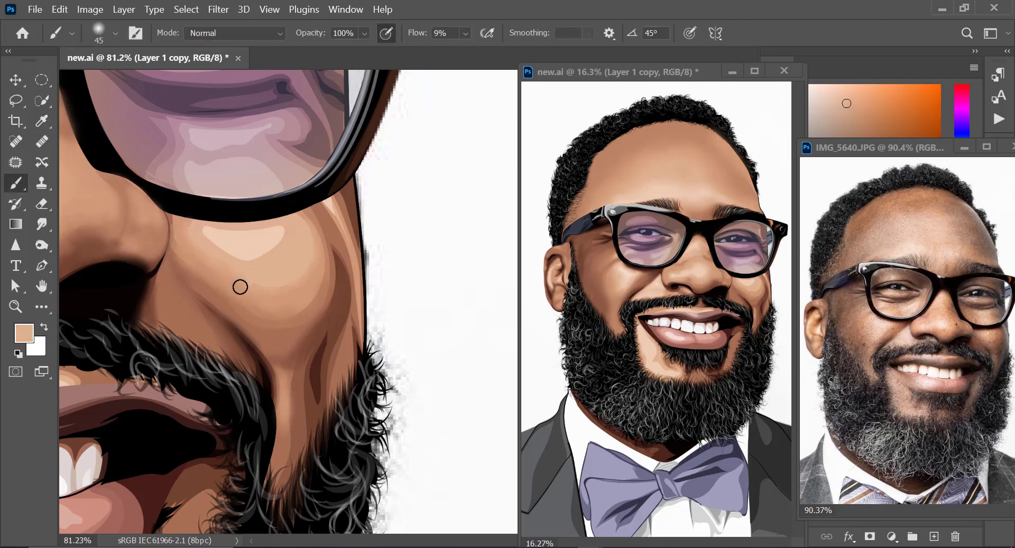
pyautogui.keyDown('alt'); pyautogui.click(271, 318); pyautogui.keyUp('alt')
pyautogui.keyDown('alt'); pyautogui.click(286, 298); pyautogui.keyUp('alt')
pyautogui.moveTo(284, 296); pyautogui.dragTo(306, 266)
pyautogui.keyDown('alt'); pyautogui.click(267, 305); pyautogui.keyUp('alt')
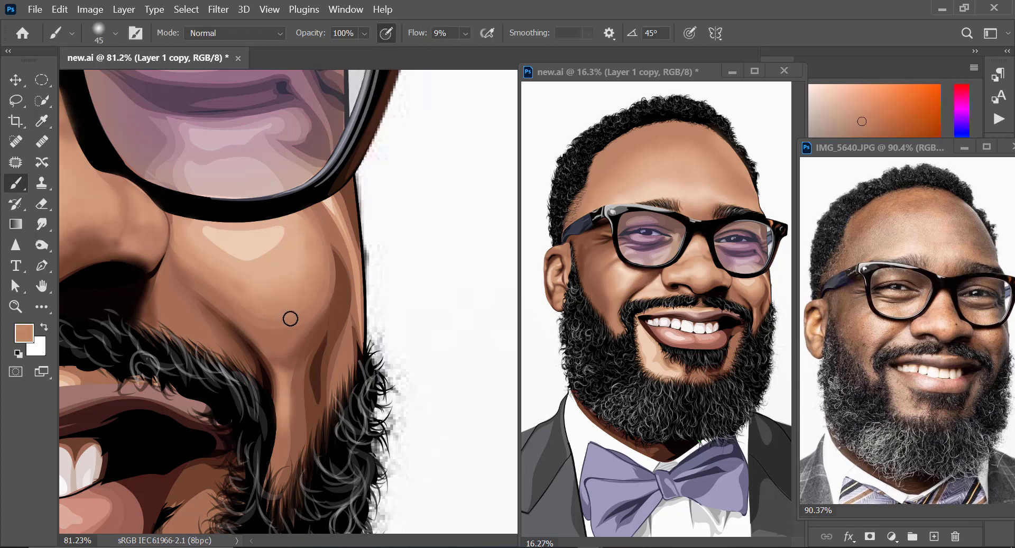
# Step: Blend the bright cheek highlight beneath the far lens with sampled tones, enlarging the brush to 70 px
pyautogui.keyDown('alt'); pyautogui.click(209, 231); pyautogui.keyUp('alt')
pyautogui.moveTo(284, 233)
pyautogui.mouseDown()
pyautogui.moveTo(253, 255)
pyautogui.moveTo(276, 263)
pyautogui.mouseUp()
pyautogui.press(']')
pyautogui.press(']')
pyautogui.press(']')
pyautogui.keyDown('alt'); pyautogui.click(293, 231); pyautogui.keyUp('alt')
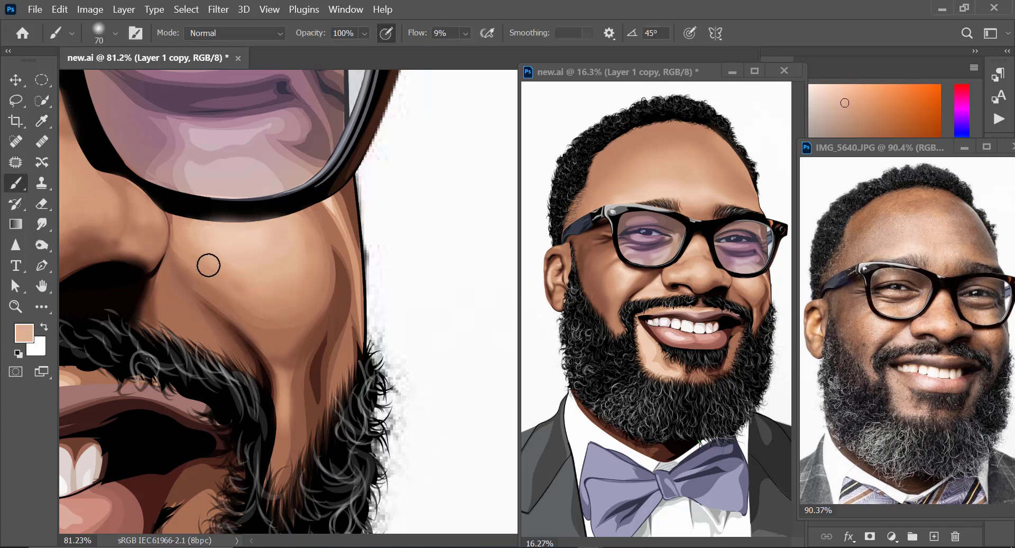
pyautogui.keyDown('alt'); pyautogui.click(192, 228); pyautogui.keyUp('alt')
# Step: Smooth the transition from the far cheek's rounded midtones to its outer shadow with the 70 px brush
pyautogui.keyDown('alt'); pyautogui.click(311, 222); pyautogui.keyUp('alt')
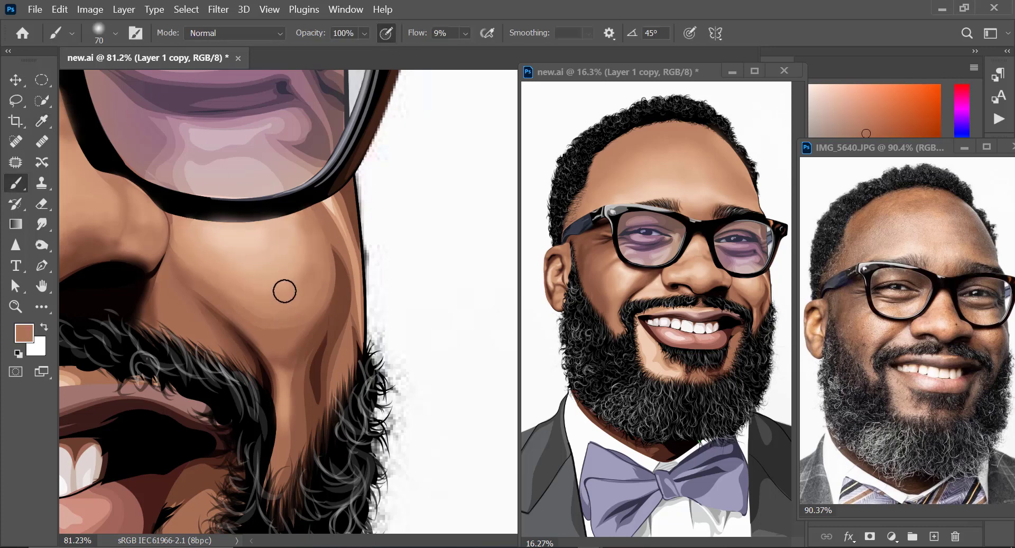
pyautogui.keyDown('alt'); pyautogui.click(280, 276); pyautogui.keyUp('alt')
pyautogui.keyDown('alt'); pyautogui.click(291, 298); pyautogui.keyUp('alt')
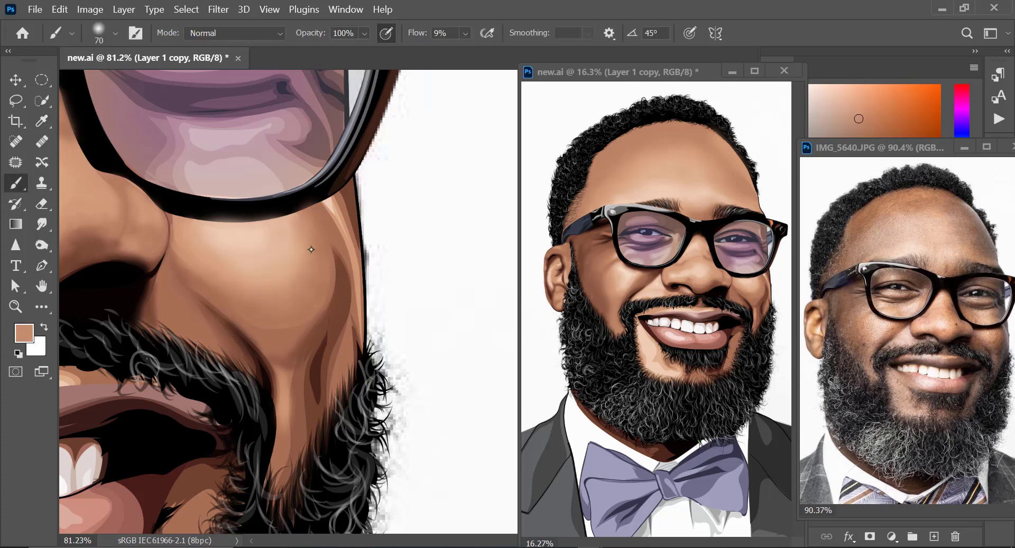
pyautogui.keyDown('alt'); pyautogui.click(297, 238); pyautogui.keyUp('alt')
pyautogui.keyDown('alt'); pyautogui.click(340, 288); pyautogui.keyUp('alt')
pyautogui.moveTo(335, 257); pyautogui.dragTo(326, 297)
pyautogui.keyDown('alt'); pyautogui.click(328, 296); pyautogui.keyUp('alt')
# Step: Reduce the brush to 50 px and blend the dark crease between the far cheek and the beard
pyautogui.press('[')
pyautogui.press('[')
pyautogui.moveTo(333, 375); pyautogui.dragTo(344, 321)
pyautogui.keyDown('alt'); pyautogui.click(317, 375); pyautogui.keyUp('alt')
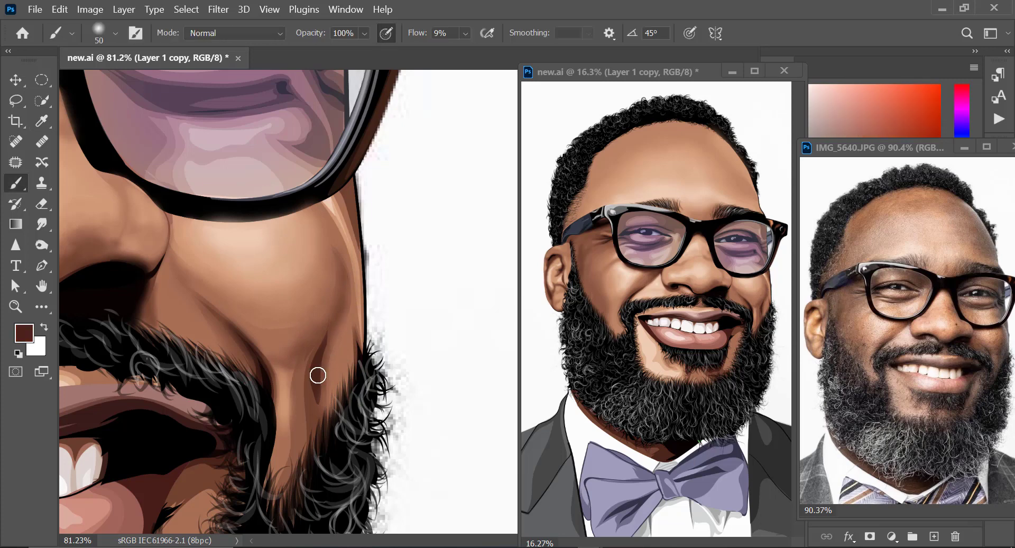
pyautogui.moveTo(317, 376)
pyautogui.mouseDown()
pyautogui.moveTo(313, 405)
pyautogui.moveTo(325, 339)
pyautogui.moveTo(317, 350)
pyautogui.mouseUp()
pyautogui.keyDown('alt'); pyautogui.click(334, 313); pyautogui.keyUp('alt')
pyautogui.keyDown('alt'); pyautogui.click(279, 367); pyautogui.keyUp('alt')
# Step: Blend the outer side of the far cheek down to the beard edge with sampled brown tones
pyautogui.keyDown('alt'); pyautogui.click(337, 292); pyautogui.keyUp('alt')
pyautogui.moveTo(337, 256)
pyautogui.mouseDown()
pyautogui.moveTo(337, 334)
pyautogui.moveTo(343, 280)
pyautogui.mouseUp()
pyautogui.keyDown('alt'); pyautogui.click(322, 335); pyautogui.keyUp('alt')
pyautogui.keyDown('alt'); pyautogui.click(300, 400); pyautogui.keyUp('alt')
pyautogui.moveTo(318, 397)
pyautogui.mouseDown()
pyautogui.moveTo(319, 431)
pyautogui.moveTo(329, 377)
pyautogui.mouseUp()
pyautogui.moveTo(357, 320); pyautogui.dragTo(356, 358)
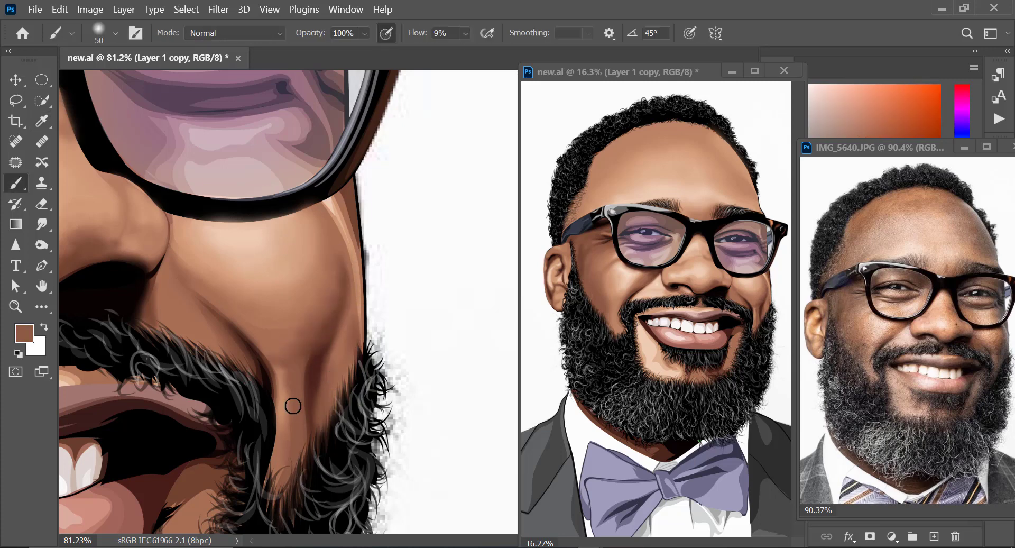
# Step: Blend the narrow strip of skin between the moustache and the beard on the far cheek
pyautogui.moveTo(293, 406); pyautogui.dragTo(291, 427)
pyautogui.keyDown('alt'); pyautogui.click(292, 378); pyautogui.keyUp('alt')
pyautogui.moveTo(293, 378)
pyautogui.mouseDown()
pyautogui.moveTo(297, 396)
pyautogui.moveTo(308, 391)
pyautogui.mouseUp()
pyautogui.keyDown('alt'); pyautogui.click(289, 337); pyautogui.keyUp('alt')
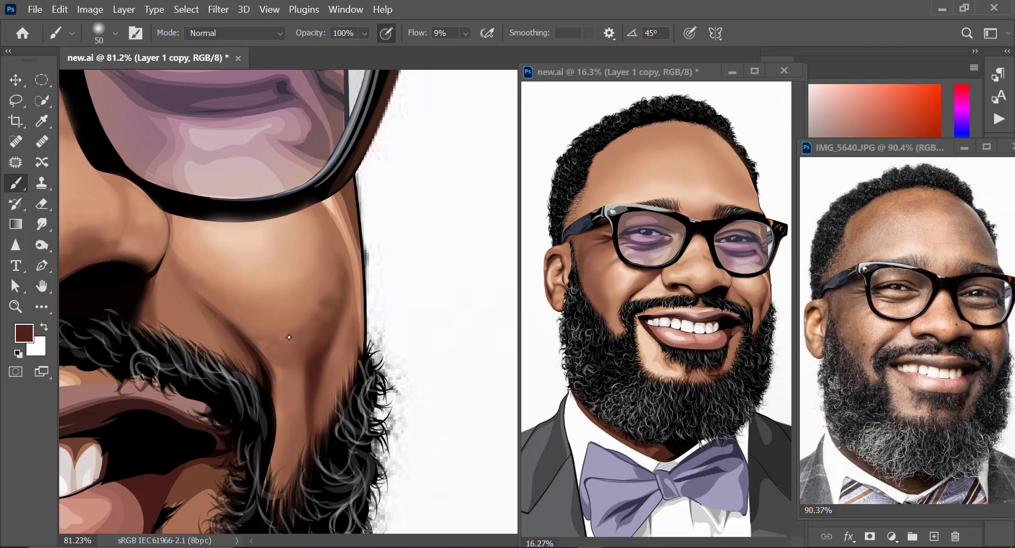
# Step: Reduce the brush to 35 px and blend the light streak along the face's outer edge below the glasses
pyautogui.keyDown('alt'); pyautogui.click(333, 253); pyautogui.keyUp('alt')
pyautogui.keyDown('alt'); pyautogui.click(351, 212); pyautogui.keyUp('alt')
pyautogui.moveTo(358, 259); pyautogui.dragTo(349, 201)
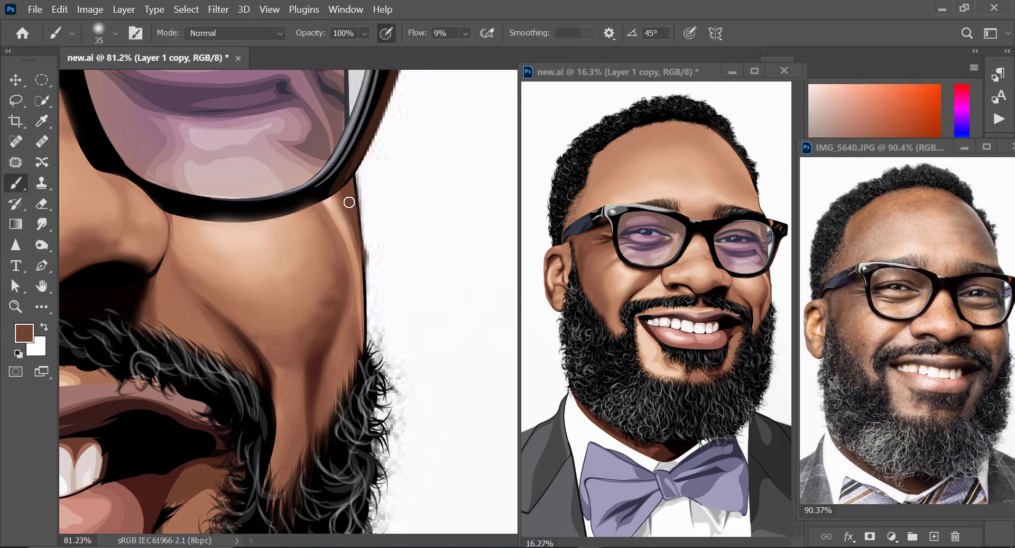
pyautogui.keyDown('alt'); pyautogui.click(319, 365); pyautogui.keyUp('alt')
pyautogui.moveTo(349, 381)
pyautogui.mouseDown()
pyautogui.moveTo(354, 344)
pyautogui.moveTo(332, 423)
pyautogui.moveTo(253, 338)
pyautogui.mouseUp()
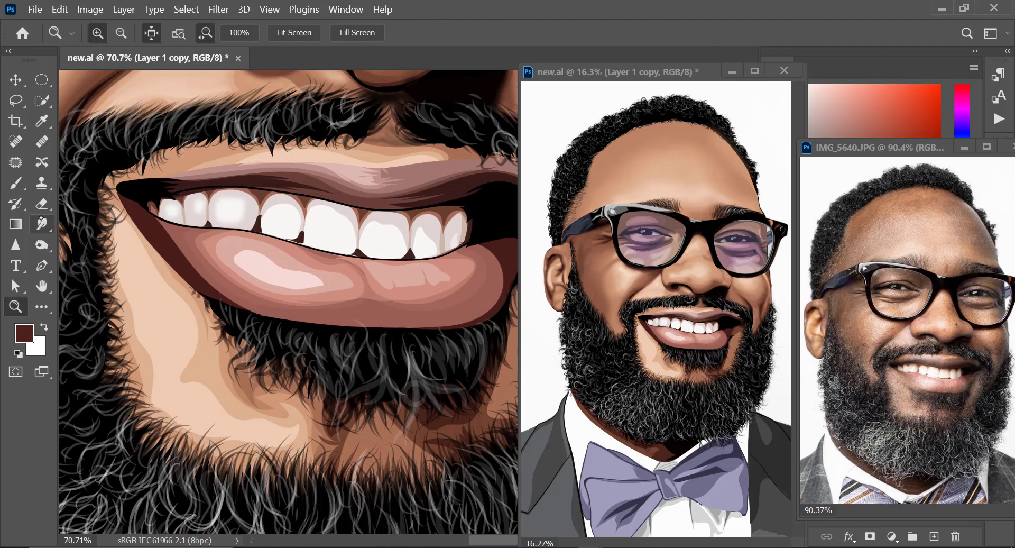
# Step: Enlarge the brush to 90 px and blend the light skin patches between the near mouth corner and the beard
pyautogui.keyDown('alt'); pyautogui.click(183, 278); pyautogui.keyUp('alt')
pyautogui.press(']')
pyautogui.press(']')
pyautogui.press(']')
pyautogui.press(']')
pyautogui.press(']')
pyautogui.press(']')
pyautogui.press(']')
pyautogui.moveTo(184, 277)
pyautogui.mouseDown()
pyautogui.moveTo(184, 338)
pyautogui.moveTo(170, 308)
pyautogui.moveTo(199, 403)
pyautogui.moveTo(277, 428)
pyautogui.moveTo(129, 347)
pyautogui.moveTo(103, 212)
pyautogui.moveTo(343, 398)
pyautogui.moveTo(428, 389)
pyautogui.mouseUp()
# Step: Blend the skin below the near side of the lower lip down toward the chin with sampled tones
pyautogui.keyDown('alt'); pyautogui.click(271, 460); pyautogui.keyUp('alt')
pyautogui.keyDown('alt'); pyautogui.click(116, 367); pyautogui.keyUp('alt')
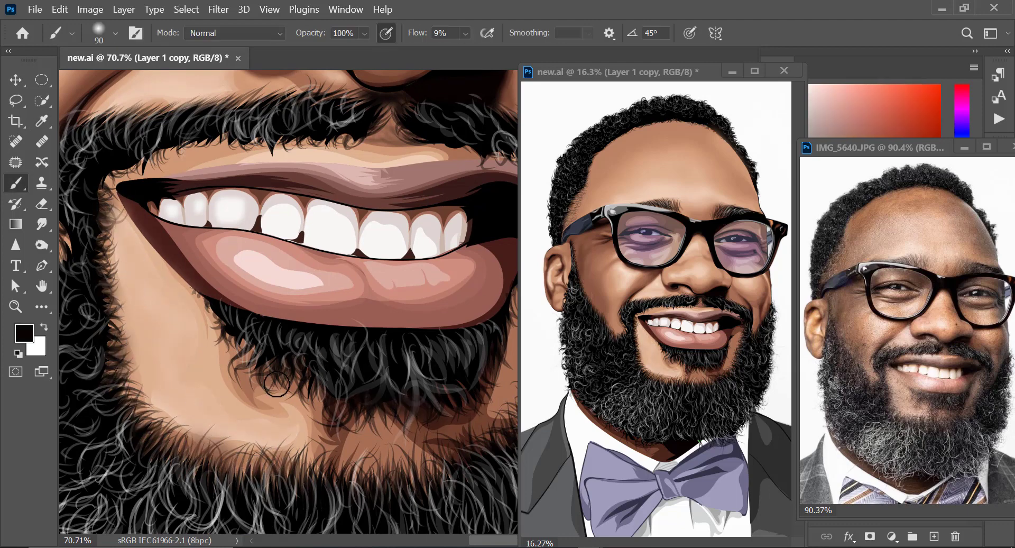
pyautogui.keyDown('alt'); pyautogui.click(274, 385); pyautogui.keyUp('alt')
pyautogui.keyDown('alt'); pyautogui.click(233, 347); pyautogui.keyUp('alt')
pyautogui.moveTo(233, 347)
pyautogui.mouseDown()
pyautogui.moveTo(229, 394)
pyautogui.moveTo(252, 405)
pyautogui.moveTo(135, 326)
pyautogui.mouseUp()
# Step: Reduce the brush to 45 px and blend the chin skin between the hair under the lip and the beard
pyautogui.press('[')
pyautogui.press('[')
pyautogui.press('[')
pyautogui.press('[')
pyautogui.press('b')
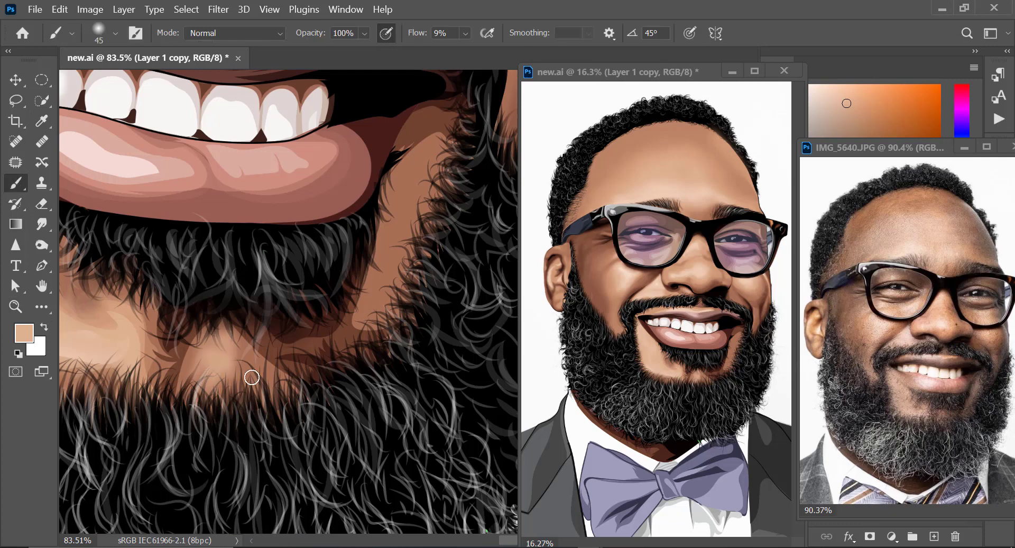
pyautogui.keyDown('alt'); pyautogui.click(190, 365); pyautogui.keyUp('alt')
pyautogui.moveTo(177, 356)
pyautogui.mouseDown()
pyautogui.moveTo(241, 339)
pyautogui.moveTo(356, 335)
pyautogui.moveTo(365, 233)
pyautogui.mouseUp()
# Step: Blend the strip of skin between the far mouth corner and the beard with a sampled brown tone
pyautogui.keyDown('alt'); pyautogui.click(438, 131); pyautogui.keyUp('alt')
pyautogui.moveTo(437, 132)
pyautogui.mouseDown()
pyautogui.moveTo(413, 163)
pyautogui.moveTo(449, 333)
pyautogui.mouseUp()
pyautogui.moveTo(449, 333); pyautogui.dragTo(385, 329)
pyautogui.moveTo(272, 327); pyautogui.dragTo(304, 326)
# Step: Pick a brown foreground color and soften the dark edge of the lower lip at the near mouth corner
pyautogui.keyDown('alt'); pyautogui.click(119, 278); pyautogui.keyUp('alt')
pyautogui.click(24, 333)
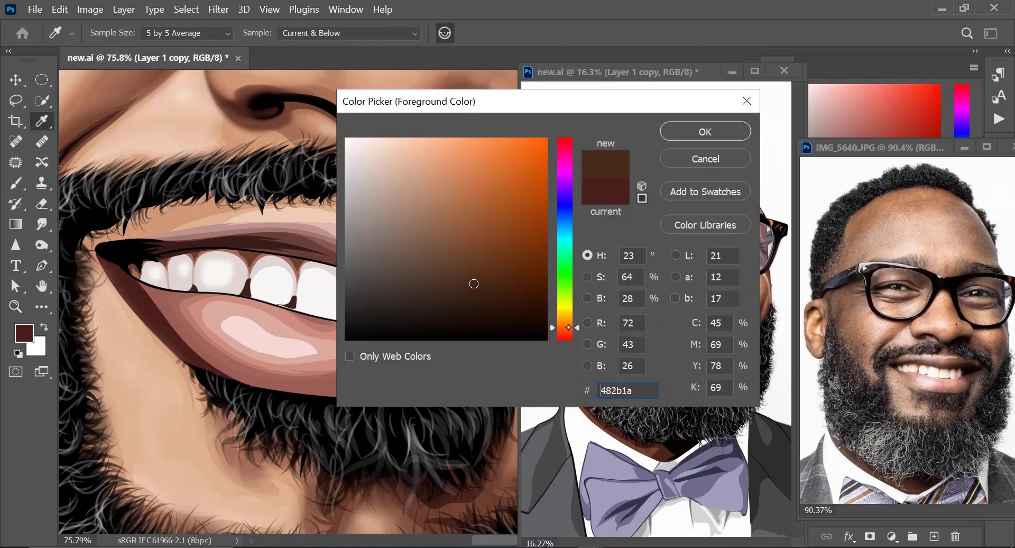
pyautogui.click(139, 227)
pyautogui.click(705, 131)
pyautogui.moveTo(116, 269); pyautogui.dragTo(201, 368)
pyautogui.moveTo(136, 296)
pyautogui.mouseDown()
pyautogui.moveTo(219, 378)
pyautogui.moveTo(194, 361)
pyautogui.mouseUp()
# Step: Blend the lower lip's outer edge into the skin from the near mouth corner down, using a 50 px brush
pyautogui.keyDown('alt'); pyautogui.click(287, 120); pyautogui.keyUp('alt')
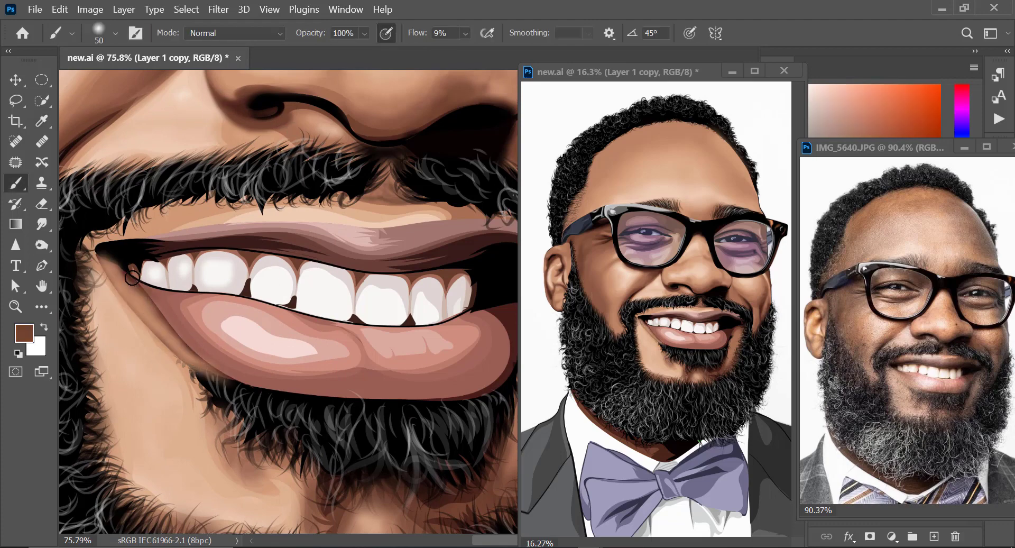
pyautogui.moveTo(121, 264); pyautogui.dragTo(185, 344)
pyautogui.keyDown('alt'); pyautogui.click(161, 311); pyautogui.keyUp('alt')
pyautogui.moveTo(136, 286)
pyautogui.mouseDown()
pyautogui.moveTo(173, 352)
pyautogui.moveTo(219, 383)
pyautogui.moveTo(159, 341)
pyautogui.moveTo(213, 383)
pyautogui.mouseUp()
pyautogui.keyDown('alt'); pyautogui.click(237, 387); pyautogui.keyUp('alt')
pyautogui.keyDown('alt'); pyautogui.click(194, 336); pyautogui.keyUp('alt')
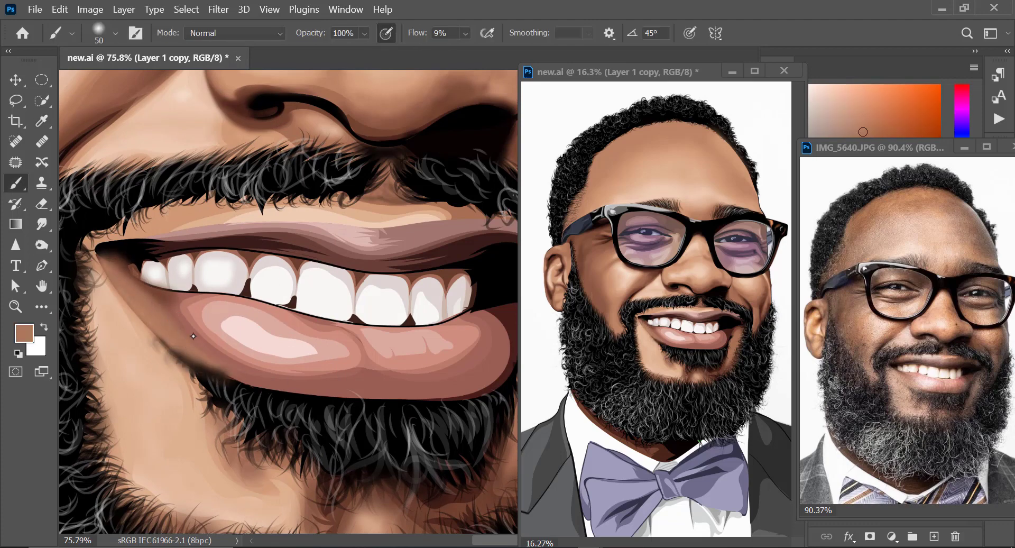
# Step: Smooth the skin and shadow around the near mouth corner with sampled skin tones
pyautogui.keyDown('alt'); pyautogui.click(154, 305); pyautogui.keyUp('alt')
pyautogui.keyDown('alt'); pyautogui.click(135, 317); pyautogui.keyUp('alt')
pyautogui.moveTo(109, 265)
pyautogui.mouseDown()
pyautogui.moveTo(168, 334)
pyautogui.moveTo(143, 291)
pyautogui.moveTo(170, 301)
pyautogui.mouseUp()
pyautogui.keyDown('alt'); pyautogui.click(104, 251); pyautogui.keyUp('alt')
pyautogui.keyDown('alt'); pyautogui.click(165, 337); pyautogui.keyUp('alt')
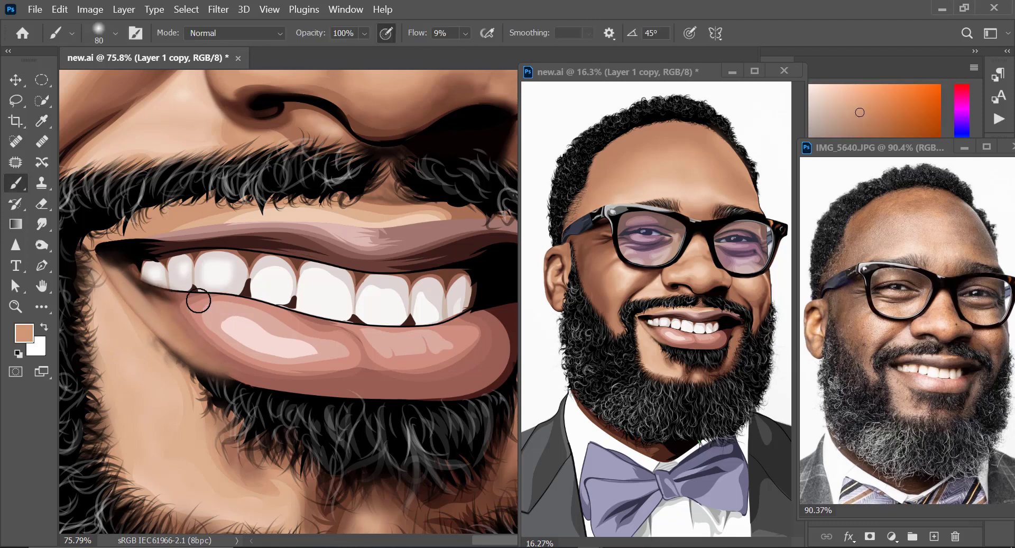
# Step: Blend the near end of the lower lip and the edge of its highlight with sampled pink tones
pyautogui.keyDown('alt'); pyautogui.click(185, 295); pyautogui.keyUp('alt')
pyautogui.keyDown('alt'); pyautogui.click(190, 334); pyautogui.keyUp('alt')
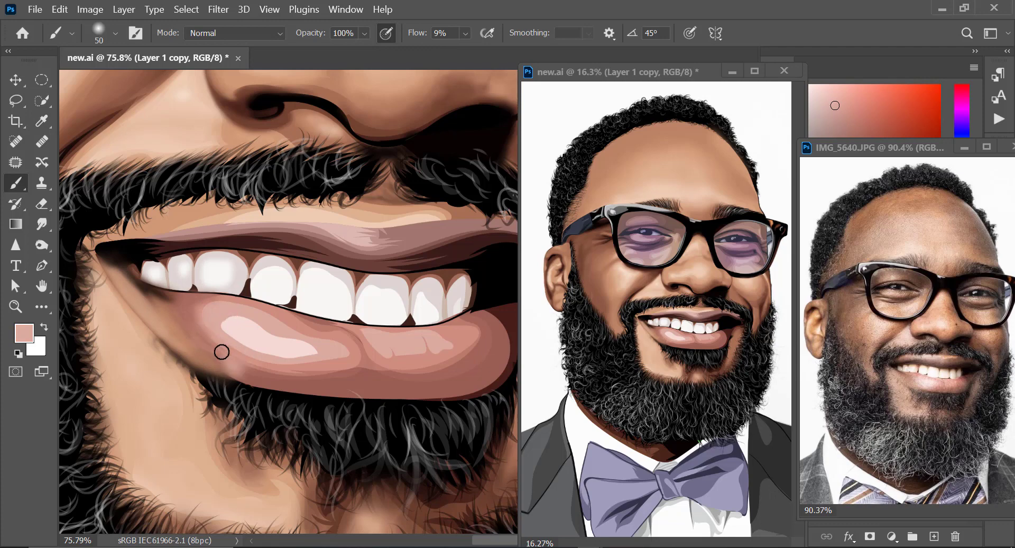
pyautogui.keyDown('alt'); pyautogui.click(274, 319); pyautogui.keyUp('alt')
pyautogui.moveTo(257, 308)
pyautogui.mouseDown()
pyautogui.moveTo(353, 341)
pyautogui.moveTo(288, 371)
pyautogui.moveTo(227, 370)
pyautogui.moveTo(311, 358)
pyautogui.moveTo(212, 336)
pyautogui.moveTo(316, 343)
pyautogui.mouseUp()
pyautogui.keyDown('alt'); pyautogui.click(334, 351); pyautogui.keyUp('alt')
pyautogui.keyDown('alt'); pyautogui.click(302, 393); pyautogui.keyUp('alt')
# Step: Enlarge the brush and soften the large highlight on the near half of the lower lip
pyautogui.press(']')
pyautogui.press(']')
pyautogui.press(']')
pyautogui.press(']')
pyautogui.press(']')
pyautogui.press(']')
pyautogui.press(']')
pyautogui.keyDown('alt'); pyautogui.click(336, 362); pyautogui.keyUp('alt')
pyautogui.keyDown('alt'); pyautogui.click(236, 332); pyautogui.keyUp('alt')
# Step: Reduce the brush to 60 px and blend the pink patches on the far half of the lower lip
pyautogui.press('[')
pyautogui.press('[')
pyautogui.press('[')
pyautogui.keyDown('alt'); pyautogui.click(369, 332); pyautogui.keyUp('alt')
pyautogui.moveTo(418, 346)
pyautogui.mouseDown()
pyautogui.moveTo(392, 344)
pyautogui.moveTo(469, 351)
pyautogui.moveTo(485, 340)
pyautogui.mouseUp()
pyautogui.keyDown('alt'); pyautogui.click(378, 356); pyautogui.keyUp('alt')
pyautogui.moveTo(356, 365); pyautogui.dragTo(410, 374)
pyautogui.moveTo(447, 332); pyautogui.dragTo(466, 324)
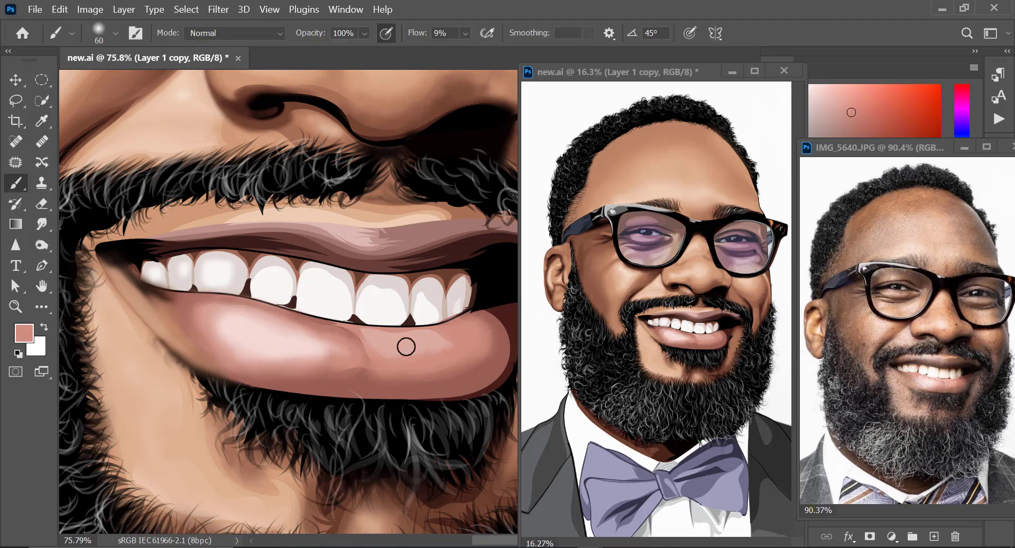
# Step: Paint thin pale pink crease highlights on the lower lip with a 9 px brush and soften the surrounding tones
pyautogui.keyDown('alt'); pyautogui.click(370, 331); pyautogui.keyUp('alt')
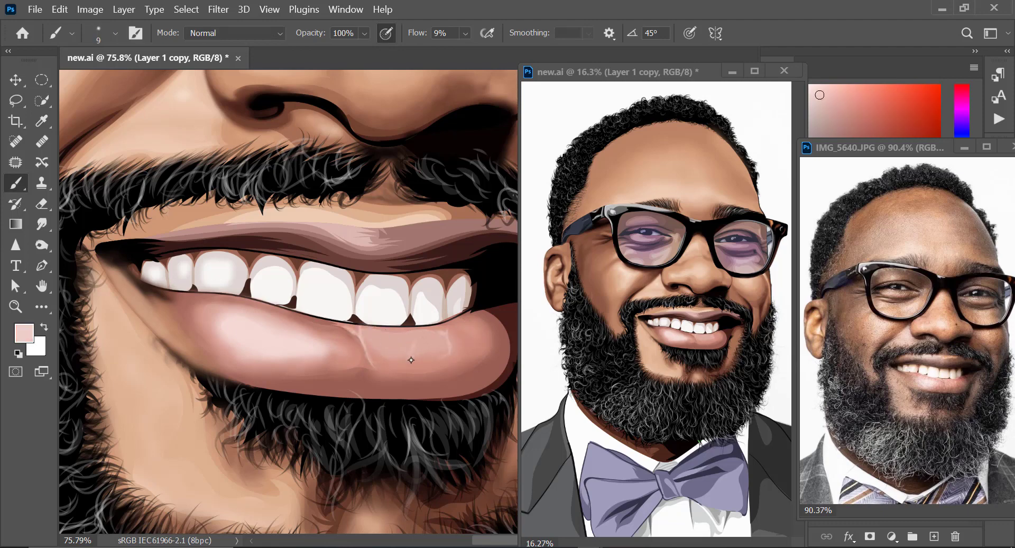
pyautogui.keyDown('alt'); pyautogui.click(340, 370); pyautogui.keyUp('alt')
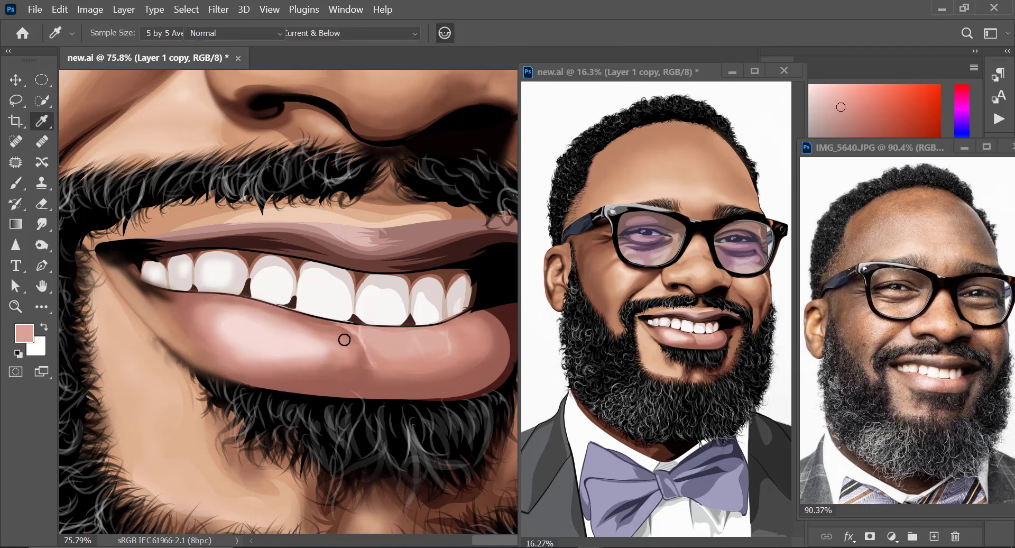
pyautogui.moveTo(287, 353)
pyautogui.mouseDown()
pyautogui.moveTo(324, 347)
pyautogui.moveTo(324, 396)
pyautogui.mouseUp()
# Step: Blend the far end of the lower lip into the dark mouth corner with a 40 px brush
pyautogui.hscroll(3, 471, 336)
pyautogui.keyDown('alt'); pyautogui.click(374, 354); pyautogui.keyUp('alt')
pyautogui.keyDown('alt'); pyautogui.click(357, 380); pyautogui.keyUp('alt')
pyautogui.keyDown('alt'); pyautogui.click(364, 338); pyautogui.keyUp('alt')
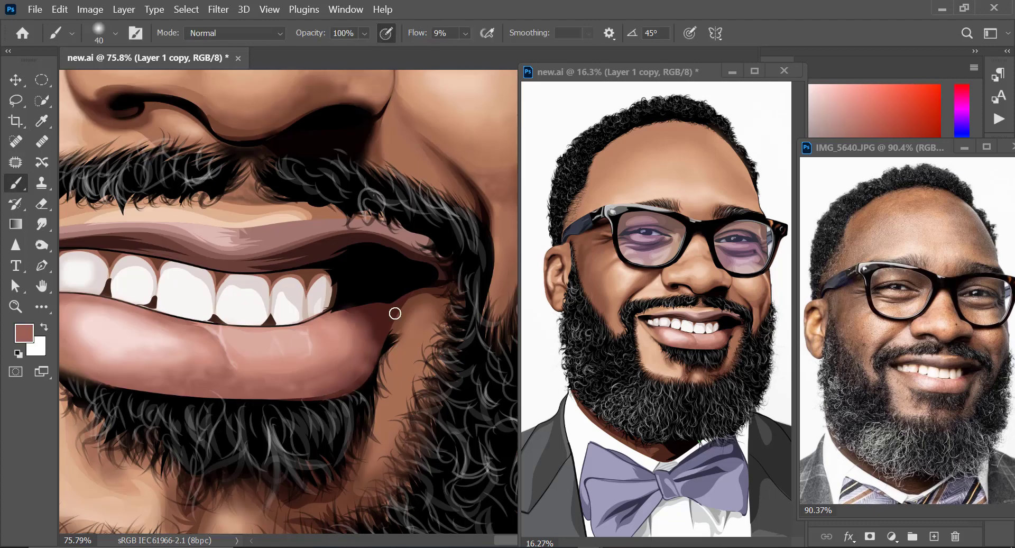
pyautogui.moveTo(391, 321); pyautogui.dragTo(397, 309)
# Step: Smooth the dark red shading around the far mouth corner and along the lip edge with a larger brush
pyautogui.moveTo(368, 286)
pyautogui.mouseDown()
pyautogui.moveTo(317, 263)
pyautogui.moveTo(370, 267)
pyautogui.moveTo(341, 286)
pyautogui.moveTo(404, 302)
pyautogui.mouseUp()
pyautogui.keyDown('alt'); pyautogui.click(365, 290); pyautogui.keyUp('alt')
pyautogui.keyDown('alt'); pyautogui.click(358, 290); pyautogui.keyUp('alt')
pyautogui.keyDown('alt'); pyautogui.click(373, 307); pyautogui.keyUp('alt')
pyautogui.press(']')
pyautogui.press(']')
pyautogui.press(']')
pyautogui.moveTo(369, 295); pyautogui.dragTo(227, 311)
pyautogui.keyDown('alt'); pyautogui.click(359, 327); pyautogui.keyUp('alt')
pyautogui.moveTo(405, 314)
pyautogui.mouseDown()
pyautogui.moveTo(361, 303)
pyautogui.moveTo(345, 320)
pyautogui.mouseUp()
# Step: Blend the upper lip's highlights and dark bands along its full width with sampled lip tones
pyautogui.keyDown('alt'); pyautogui.click(251, 334); pyautogui.keyUp('alt')
pyautogui.moveTo(231, 346); pyautogui.dragTo(270, 334)
pyautogui.moveTo(177, 262); pyautogui.dragTo(339, 256)
pyautogui.moveTo(338, 268); pyautogui.dragTo(362, 268)
pyautogui.moveTo(208, 349); pyautogui.dragTo(251, 343)
pyautogui.keyDown('alt'); pyautogui.click(339, 317); pyautogui.keyUp('alt')
pyautogui.moveTo(313, 310)
pyautogui.mouseDown()
pyautogui.moveTo(250, 310)
pyautogui.moveTo(382, 321)
pyautogui.mouseUp()
# Step: Blend the strip of skin between the moustache and the upper lip using a 60 px brush
pyautogui.press('[')
pyautogui.keyDown('alt'); pyautogui.click(355, 308); pyautogui.keyUp('alt')
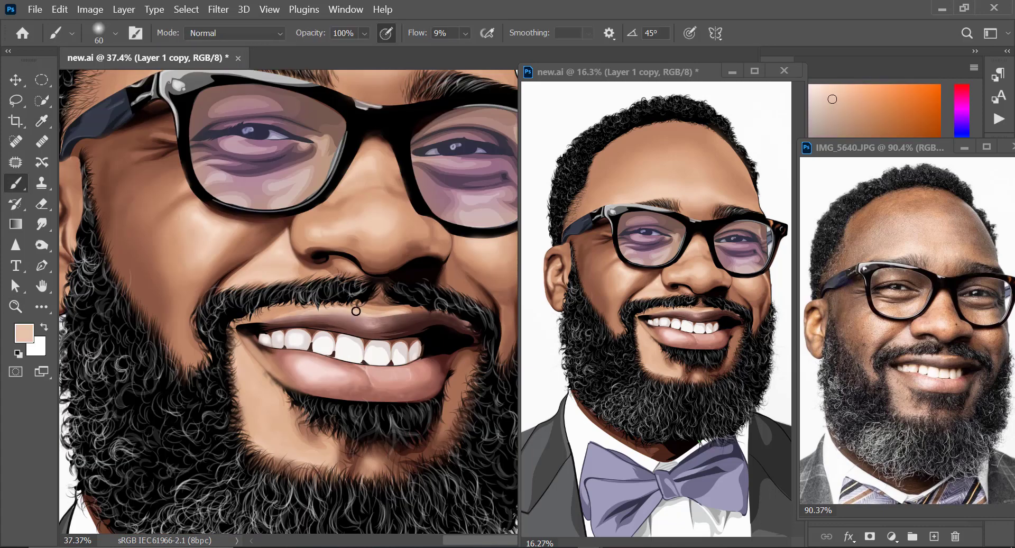
pyautogui.moveTo(269, 316)
pyautogui.mouseDown()
pyautogui.moveTo(330, 312)
pyautogui.moveTo(293, 323)
pyautogui.mouseUp()
# Step: Pick a near-white foreground color and paint over the teeth to smooth and brighten them
pyautogui.keyDown('alt'); pyautogui.click(323, 373); pyautogui.keyUp('alt')
pyautogui.click(24, 333)
pyautogui.click(351, 130)
pyautogui.click(710, 118)
pyautogui.moveTo(354, 337); pyautogui.dragTo(465, 335)
# Step: Sample black, reduce the brush and shade the teeth near the mouth corner
pyautogui.keyDown('alt'); pyautogui.click(218, 279); pyautogui.keyUp('alt')
pyautogui.press('[')
pyautogui.moveTo(219, 309)
pyautogui.mouseDown()
pyautogui.moveTo(163, 312)
pyautogui.moveTo(212, 293)
pyautogui.mouseUp()
pyautogui.press('[')
pyautogui.press('[')
pyautogui.press('[')
pyautogui.press('[')
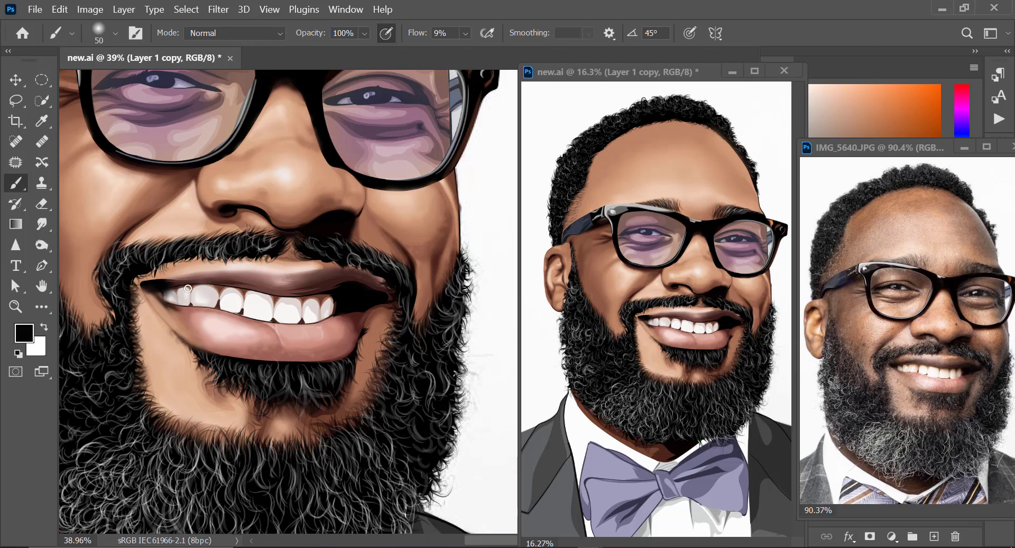
# Step: Pick a pale warm gray from the sampled tooth color and blend the shading of the teeth
pyautogui.keyDown('alt'); pyautogui.click(177, 297); pyautogui.keyUp('alt')
pyautogui.click(24, 333)
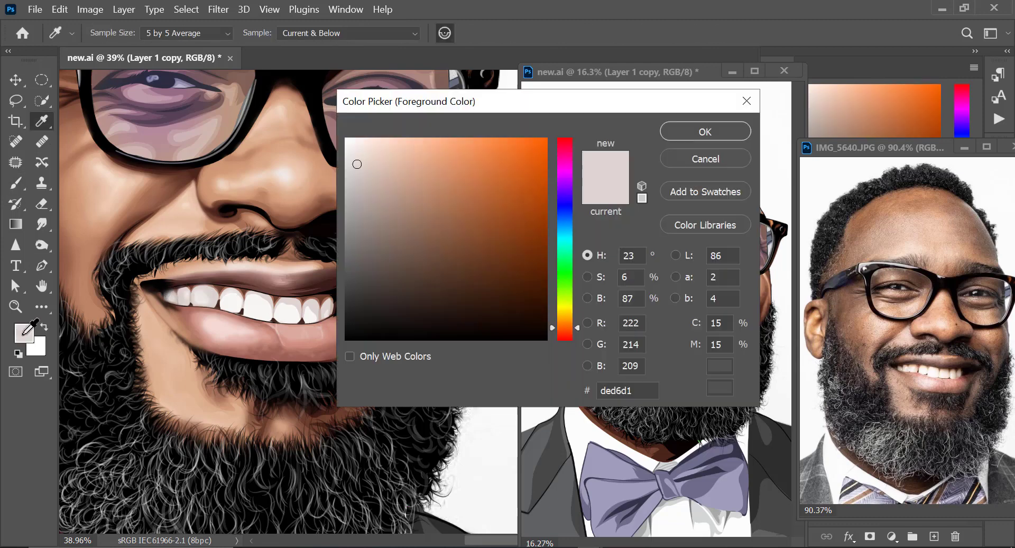
pyautogui.click(362, 168)
pyautogui.click(705, 131)
pyautogui.keyDown('alt'); pyautogui.click(313, 308); pyautogui.keyUp('alt')
# Step: Save the document as newpsd.psd
pyautogui.hotkey('ctrl', 's')
pyautogui.click(175, 294)
pyautogui.write('psd')
pyautogui.press('Return')
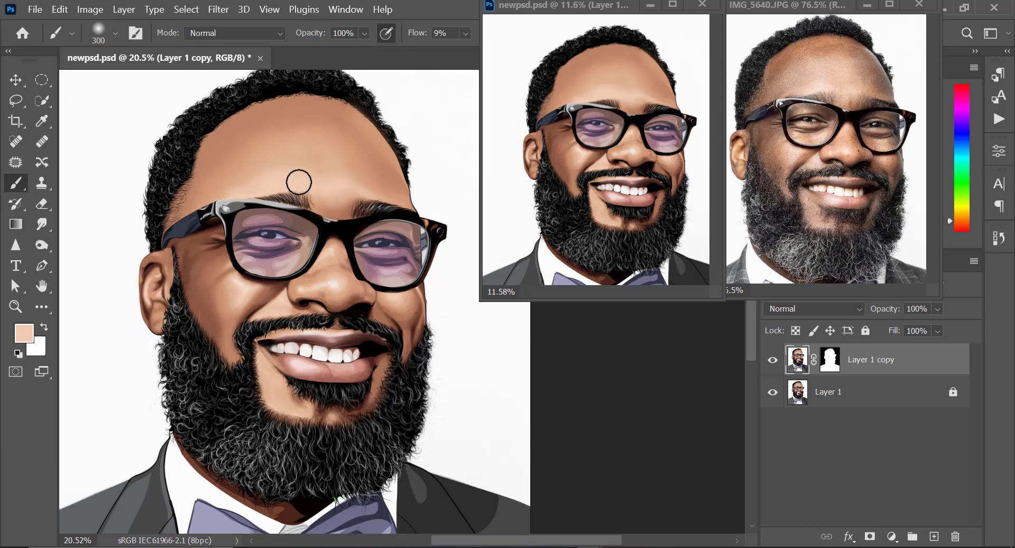
# Step: Blend the forehead with sampled skin tones and a large soft brush of up to 500 px
pyautogui.keyDown('alt'); pyautogui.click(287, 153); pyautogui.keyUp('alt')
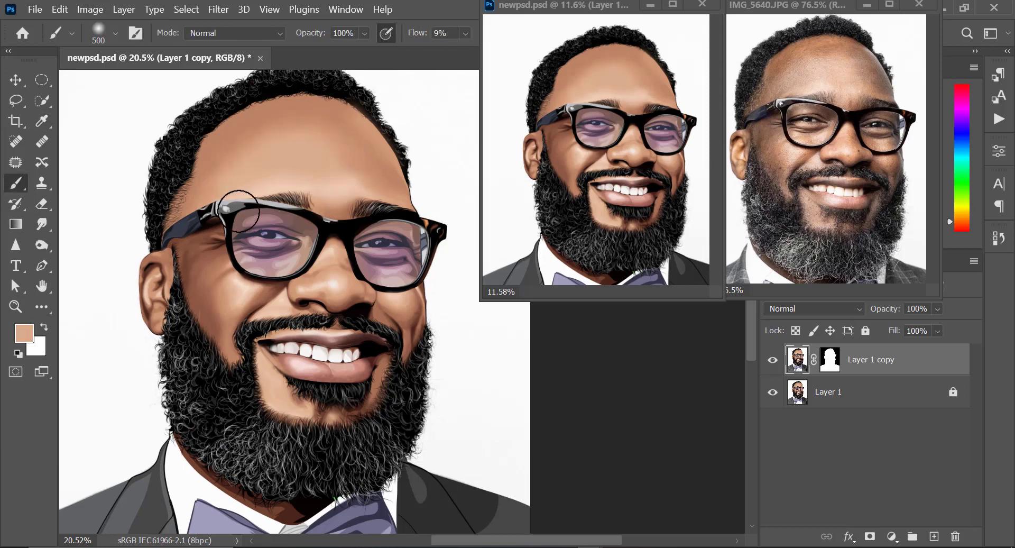
pyautogui.keyDown('alt'); pyautogui.click(336, 157); pyautogui.keyUp('alt')
pyautogui.keyDown('alt'); pyautogui.click(357, 173); pyautogui.keyUp('alt')
pyautogui.keyDown('alt'); pyautogui.click(320, 145); pyautogui.keyUp('alt')
pyautogui.press(']')
pyautogui.press(']')
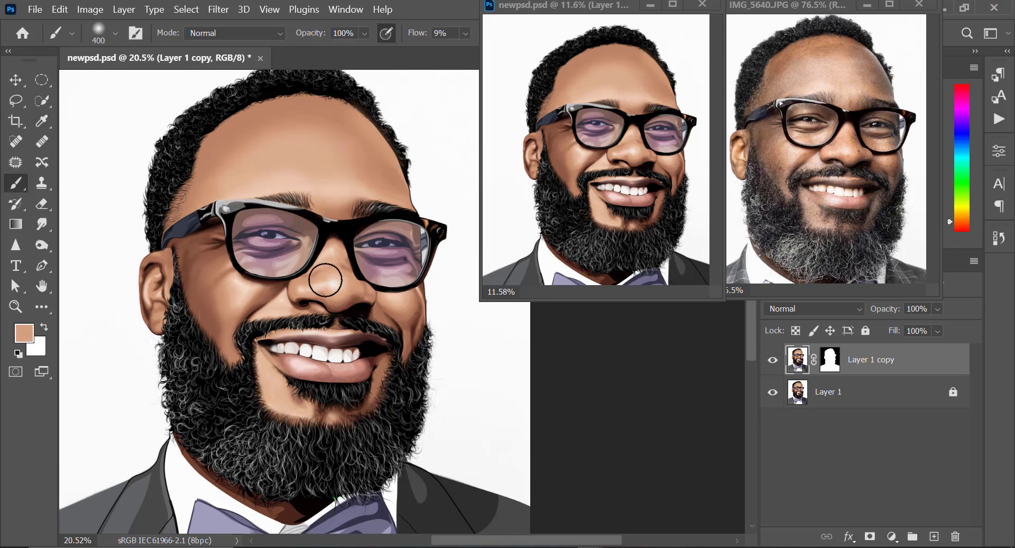
# Step: Lighten the forehead above the eyebrows with sampled highlight tones, using a 300 to 400 px brush
pyautogui.keyDown('alt'); pyautogui.click(325, 280); pyautogui.keyUp('alt')
pyautogui.press('[')
pyautogui.press('[')
pyautogui.press('[')
pyautogui.press('[')
pyautogui.keyDown('alt'); pyautogui.click(323, 195); pyautogui.keyUp('alt')
pyautogui.press(']')
pyautogui.press(']')
pyautogui.press(']')
pyautogui.moveTo(327, 216); pyautogui.dragTo(364, 214)
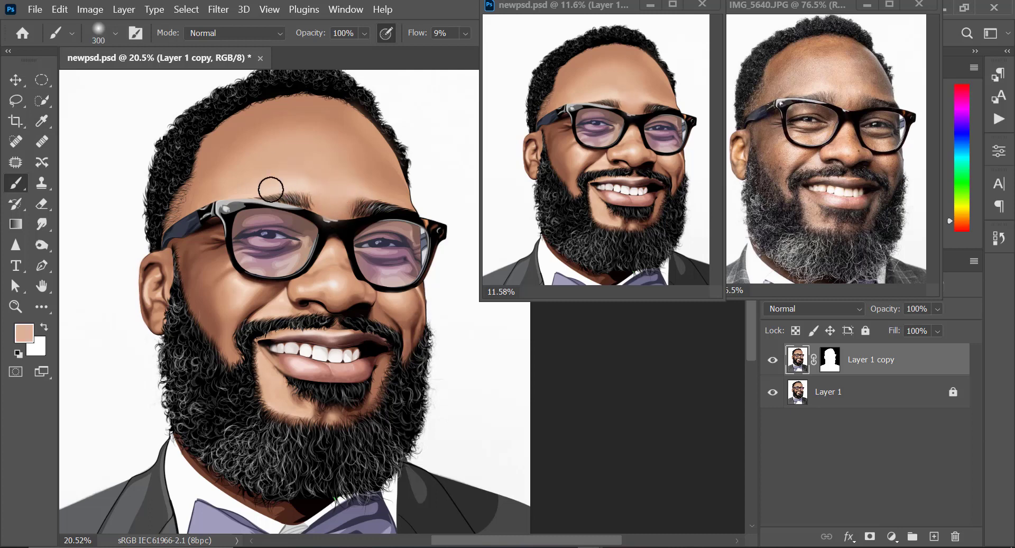
pyautogui.keyDown('alt'); pyautogui.click(316, 166); pyautogui.keyUp('alt')
pyautogui.keyDown('alt'); pyautogui.click(311, 139); pyautogui.keyUp('alt')
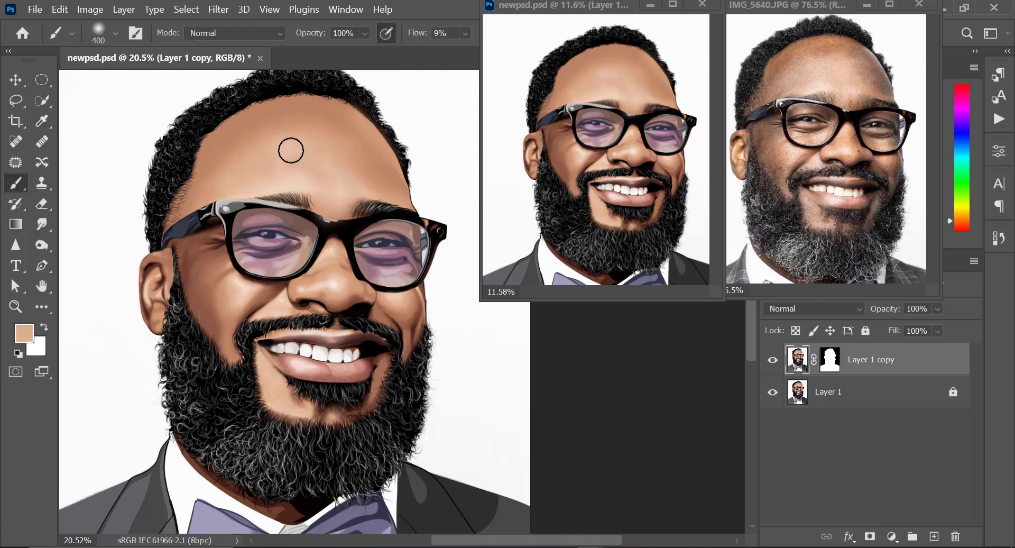
# Step: Blend the nose, near cheek and temple with sampled skin tones and a 200 px brush
pyautogui.keyDown('alt'); pyautogui.click(230, 299); pyautogui.keyUp('alt')
pyautogui.hotkey('ctrl', '+')
pyautogui.press('[')
pyautogui.press('[')
pyautogui.keyDown('alt'); pyautogui.click(338, 274); pyautogui.keyUp('alt')
pyautogui.keyDown('alt'); pyautogui.click(169, 322); pyautogui.keyUp('alt')
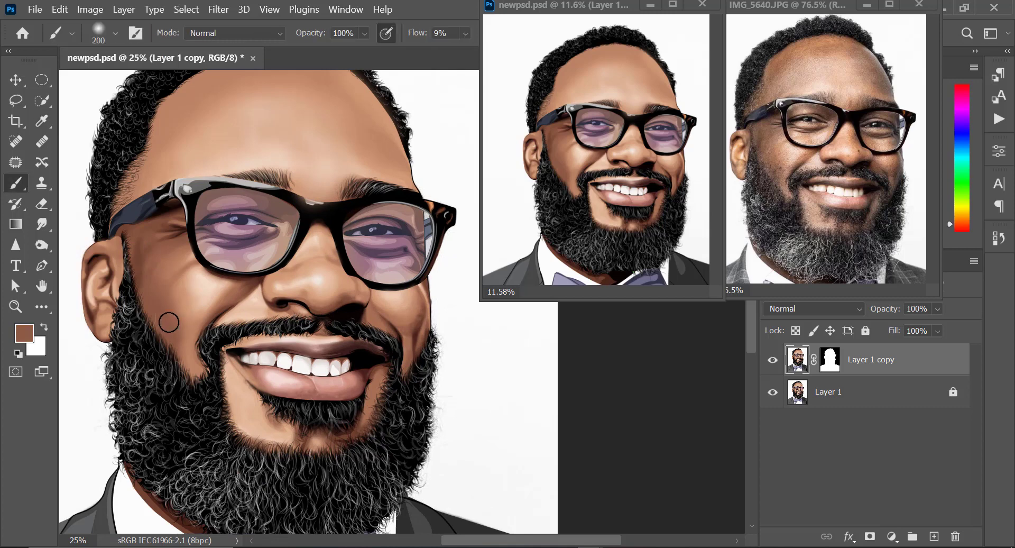
pyautogui.keyDown('alt'); pyautogui.click(135, 263); pyautogui.keyUp('alt')
# Step: Reduce the brush to 80–90 px and blend the pink under-eye patches behind the near lens
pyautogui.press('[')
pyautogui.press('[')
pyautogui.press('[')
pyautogui.press('[')
pyautogui.press('[')
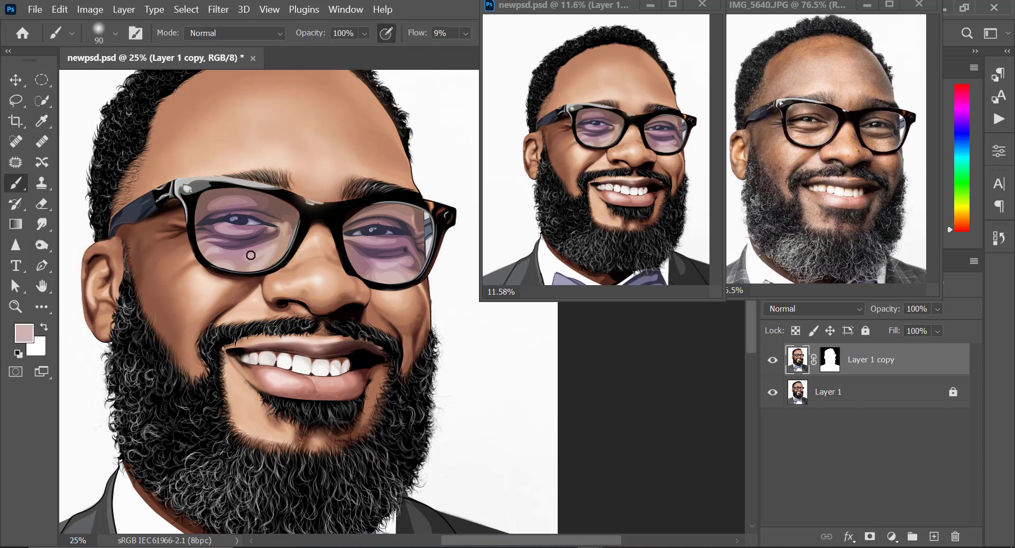
pyautogui.press(']')
pyautogui.press(']')
pyautogui.press(']')
pyautogui.keyDown('alt'); pyautogui.click(240, 256); pyautogui.keyUp('alt')
pyautogui.keyDown('alt'); pyautogui.click(233, 247); pyautogui.keyUp('alt')
pyautogui.press('[')
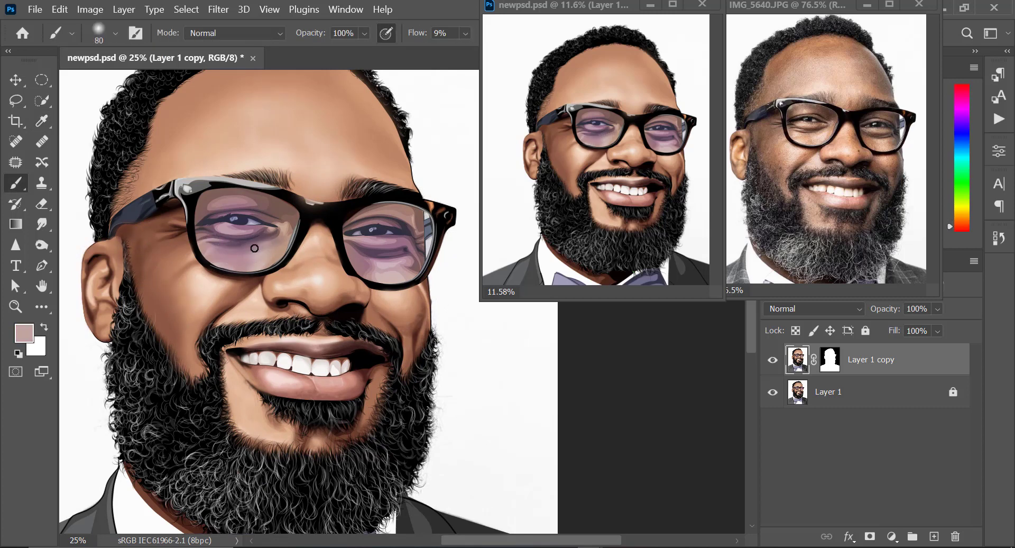
pyautogui.moveTo(256, 247); pyautogui.dragTo(232, 244)
# Step: Blend the purple eyelid and eye-bag tones behind the near lens, reducing the brush to 60 px
pyautogui.keyDown('alt'); pyautogui.click(236, 195); pyautogui.keyUp('alt')
pyautogui.keyDown('alt'); pyautogui.click(233, 229); pyautogui.keyUp('alt')
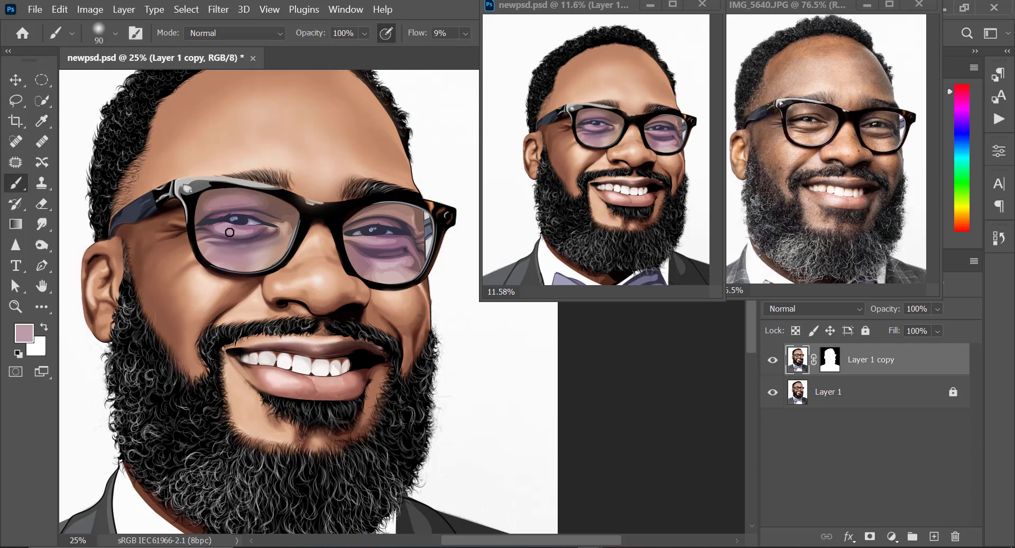
pyautogui.keyDown('alt'); pyautogui.click(260, 236); pyautogui.keyUp('alt')
pyautogui.press('[')
pyautogui.press('[')
pyautogui.keyDown('alt'); pyautogui.click(256, 231); pyautogui.keyUp('alt')
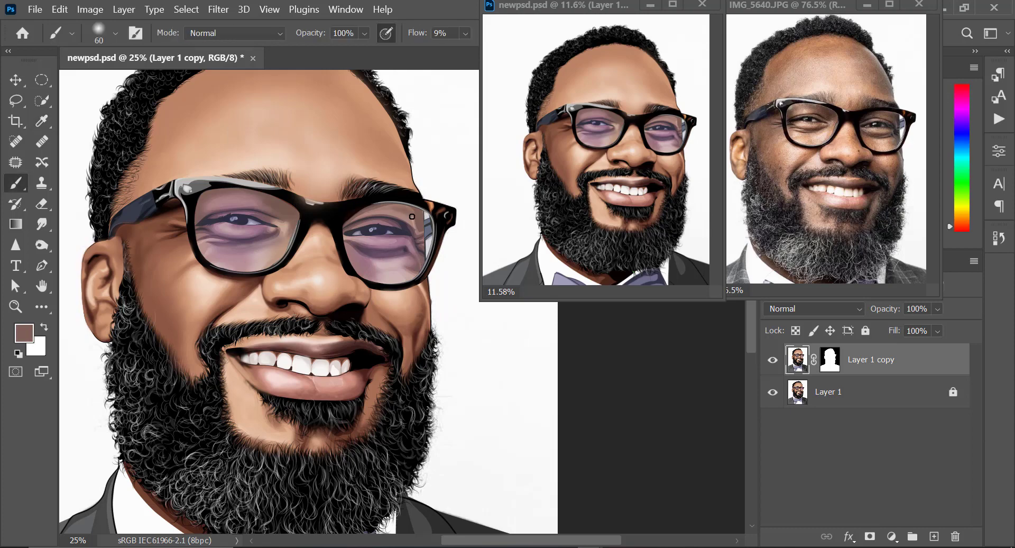
# Step: Choose a dark brown foreground colour, shade the outer edge of the far lens with the 60 px brush, and sample another dark tone
pyautogui.click(24, 333)
pyautogui.click(417, 283)
pyautogui.moveTo(400, 210)
pyautogui.mouseDown()
pyautogui.moveTo(370, 208)
pyautogui.moveTo(420, 222)
pyautogui.mouseUp()
pyautogui.click(705, 132)
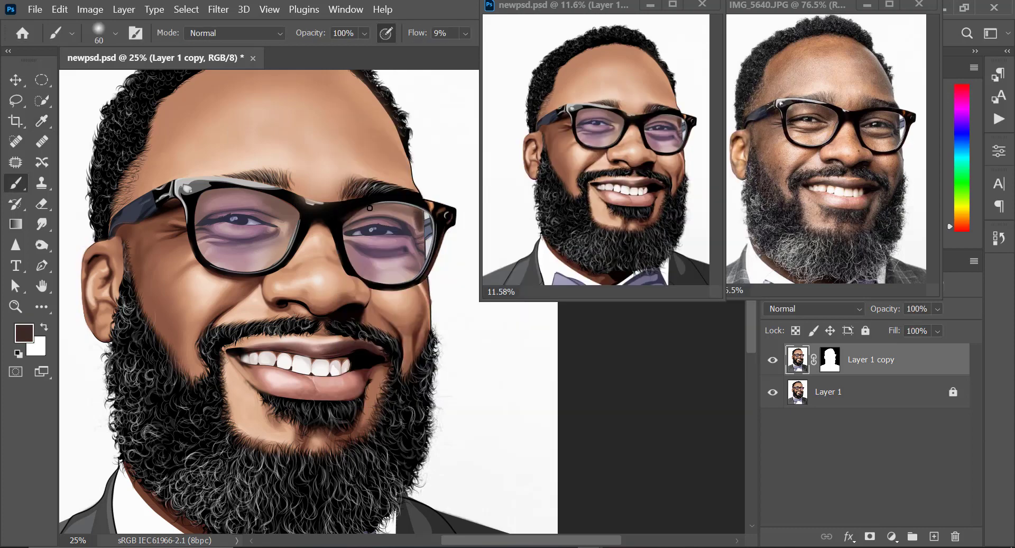
pyautogui.keyDown('alt'); pyautogui.click(279, 308); pyautogui.keyUp('alt')
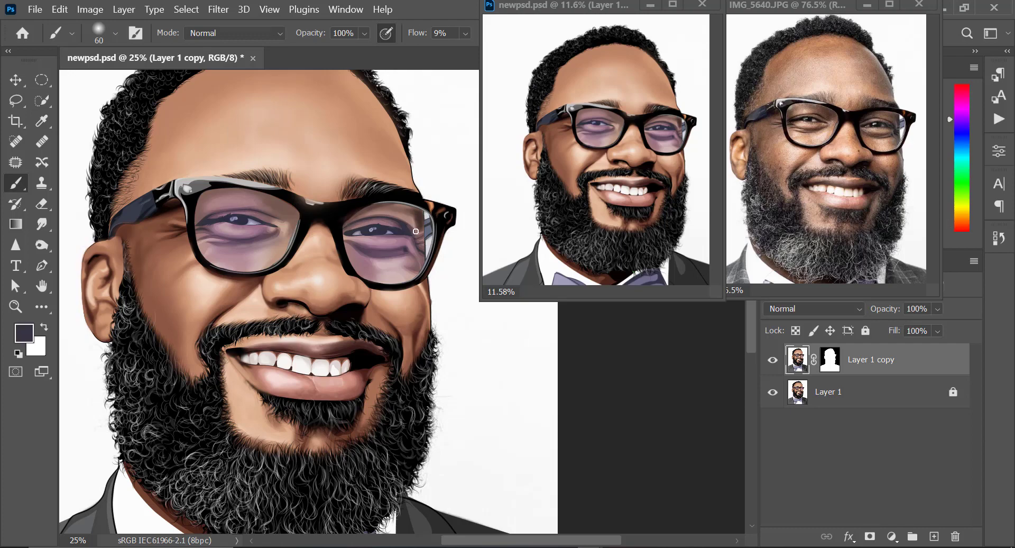
# Step: Arrange the preview and reference photo windows and zoom them so the bow tie and jacket are in view
pyautogui.press('z')
pyautogui.keyDown('alt'); pyautogui.click(487, 432); pyautogui.keyUp('alt')
pyautogui.click(362, 478)
pyautogui.moveTo(564, 6); pyautogui.dragTo(529, 62)
pyautogui.moveTo(438, 459); pyautogui.dragTo(485, 420)
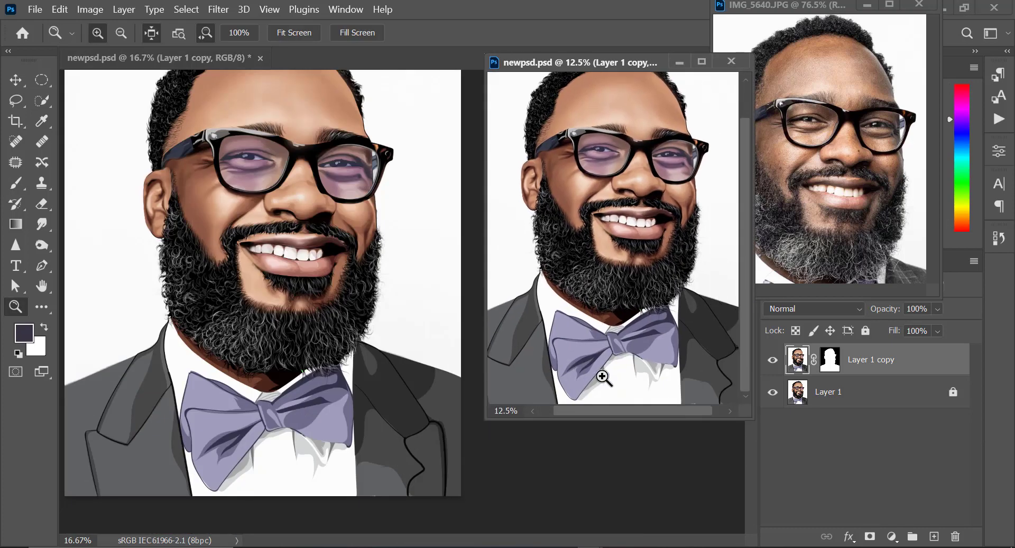
pyautogui.moveTo(788, 6); pyautogui.dragTo(802, 16)
pyautogui.keyDown('alt'); pyautogui.click(855, 213); pyautogui.keyUp('alt')
# Step: Blend the folds on the bow tie's near wing with sampled light and dark purples, using a 90–100 px brush
pyautogui.keyDown('alt'); pyautogui.click(289, 370); pyautogui.keyUp('alt')
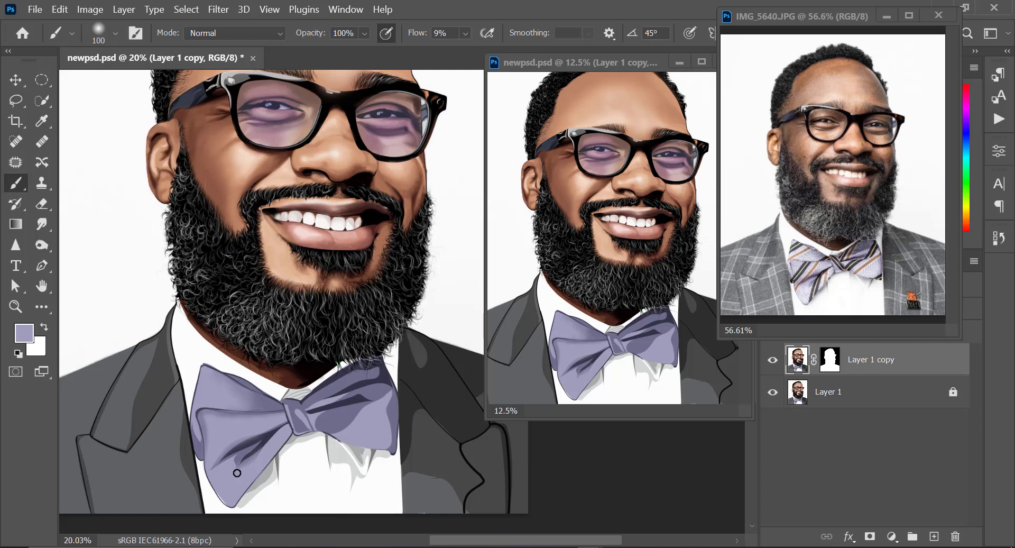
pyautogui.moveTo(236, 473)
pyautogui.mouseDown()
pyautogui.moveTo(245, 465)
pyautogui.moveTo(236, 457)
pyautogui.moveTo(255, 442)
pyautogui.mouseUp()
pyautogui.keyDown('alt'); pyautogui.click(254, 452); pyautogui.keyUp('alt')
pyautogui.keyDown('alt'); pyautogui.click(274, 438); pyautogui.keyUp('alt')
pyautogui.press(']')
pyautogui.press(']')
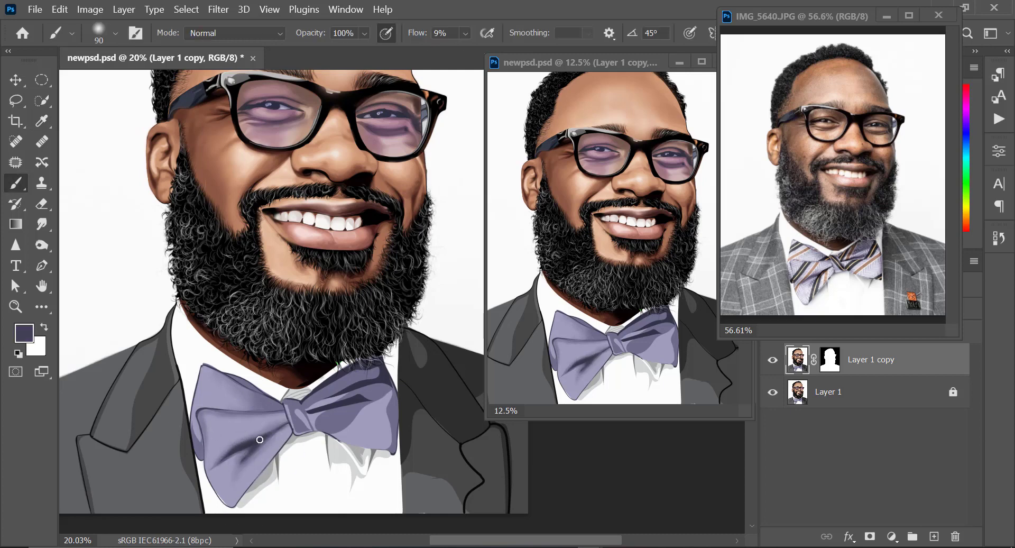
# Step: Smooth the folds on the bow tie's far wing with purple tones sampled from the knot and wing
pyautogui.keyDown('alt'); pyautogui.click(292, 418); pyautogui.keyUp('alt')
pyautogui.moveTo(343, 424)
pyautogui.mouseDown()
pyautogui.moveTo(322, 419)
pyautogui.moveTo(377, 385)
pyautogui.moveTo(345, 403)
pyautogui.mouseUp()
pyautogui.keyDown('alt'); pyautogui.click(332, 415); pyautogui.keyUp('alt')
pyautogui.keyDown('alt'); pyautogui.click(338, 387); pyautogui.keyUp('alt')
pyautogui.keyDown('alt'); pyautogui.click(384, 414); pyautogui.keyUp('alt')
pyautogui.moveTo(390, 446); pyautogui.dragTo(392, 394)
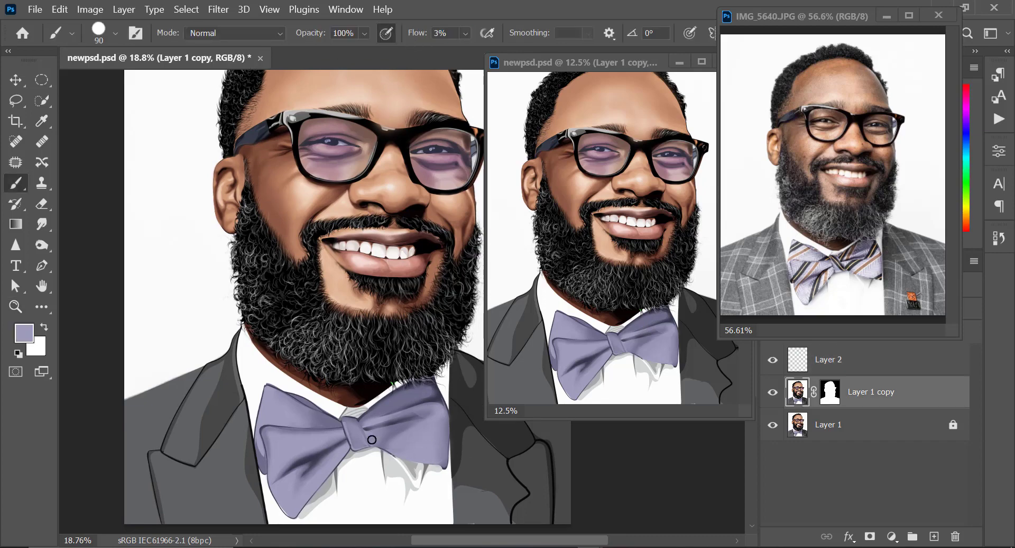
# Step: Soften the brush edge and deepen the bow tie's creases around the knot in black, using a 40 px brush at 14% flow
pyautogui.click(116, 34)
pyautogui.moveTo(153, 101); pyautogui.dragTo(22, 101)
pyautogui.click(364, 432)
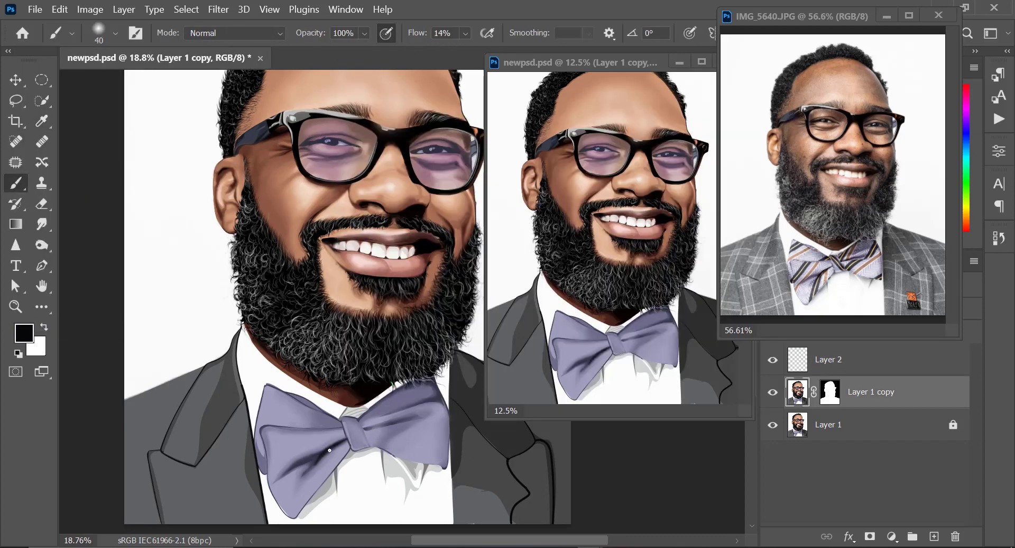
# Step: Enlarge the brush and blend the upper part of the bow tie's far wing with sampled purples
pyautogui.keyDown('alt'); pyautogui.click(404, 411); pyautogui.keyUp('alt')
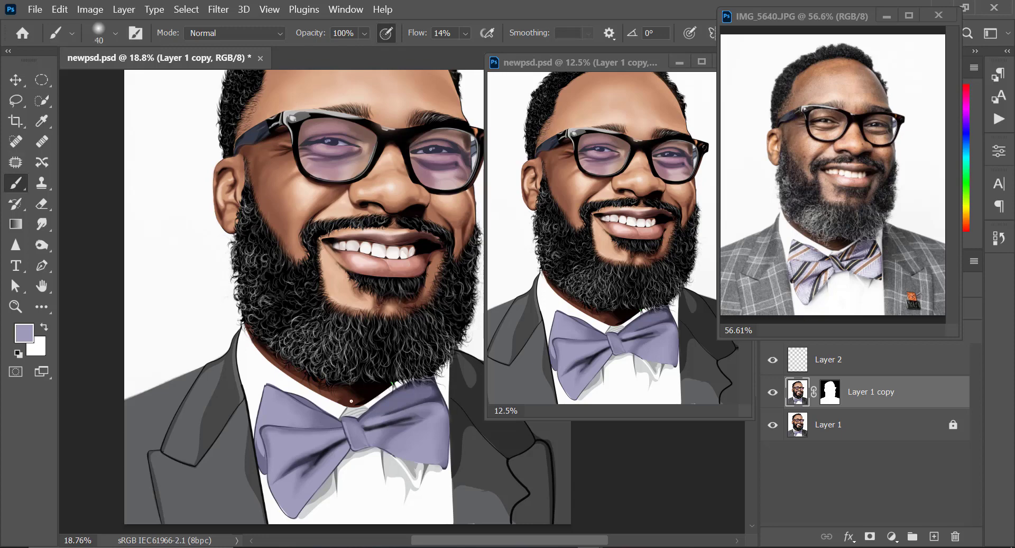
pyautogui.press(']')
pyautogui.press(']')
pyautogui.press(']')
pyautogui.press(']')
pyautogui.press(']')
pyautogui.keyDown('alt'); pyautogui.click(428, 389); pyautogui.keyUp('alt')
pyautogui.moveTo(400, 402); pyautogui.dragTo(418, 403)
# Step: Enlarge the brush to 200 px and lighten the middle of the bow tie's far wing with soft lavender strokes
pyautogui.press(']')
pyautogui.press(']')
pyautogui.press(']')
pyautogui.press(']')
pyautogui.press(']')
pyautogui.keyDown('alt'); pyautogui.click(406, 437); pyautogui.keyUp('alt')
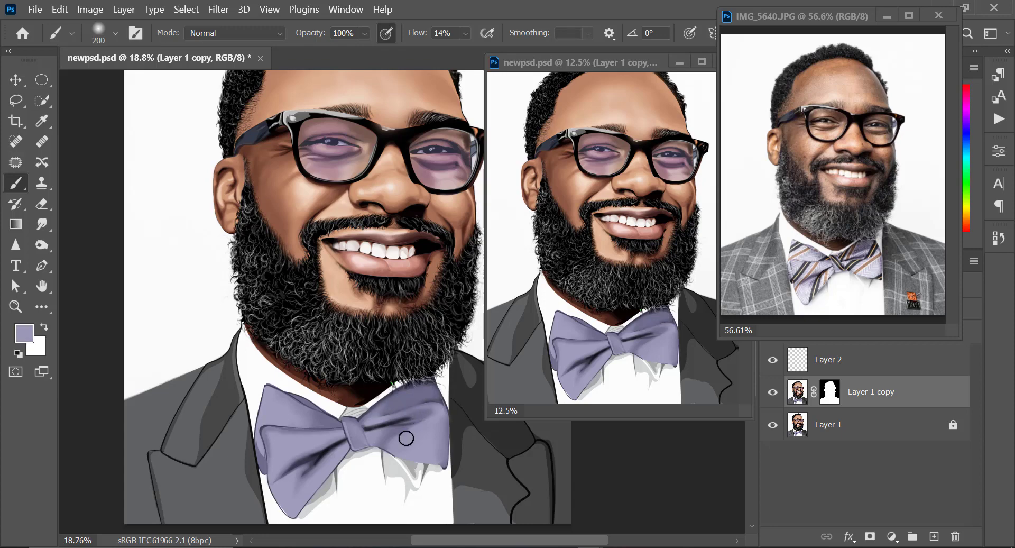
pyautogui.moveTo(406, 437); pyautogui.dragTo(389, 443)
pyautogui.moveTo(415, 403); pyautogui.dragTo(396, 412)
# Step: Add pale lavender highlights to the bow tie's near wing and knot area, reducing the brush to 125 px
pyautogui.keyDown('alt'); pyautogui.click(304, 385); pyautogui.keyUp('alt')
pyautogui.moveTo(270, 398)
pyautogui.mouseDown()
pyautogui.moveTo(304, 421)
pyautogui.moveTo(280, 449)
pyautogui.mouseUp()
pyautogui.moveTo(394, 440)
pyautogui.mouseDown()
pyautogui.moveTo(433, 428)
pyautogui.moveTo(407, 442)
pyautogui.moveTo(370, 423)
pyautogui.mouseUp()
pyautogui.press('[')
pyautogui.press('[')
pyautogui.press('[')
pyautogui.moveTo(300, 494)
pyautogui.mouseDown()
pyautogui.moveTo(336, 449)
pyautogui.moveTo(327, 462)
pyautogui.mouseUp()
pyautogui.moveTo(375, 445); pyautogui.dragTo(391, 438)
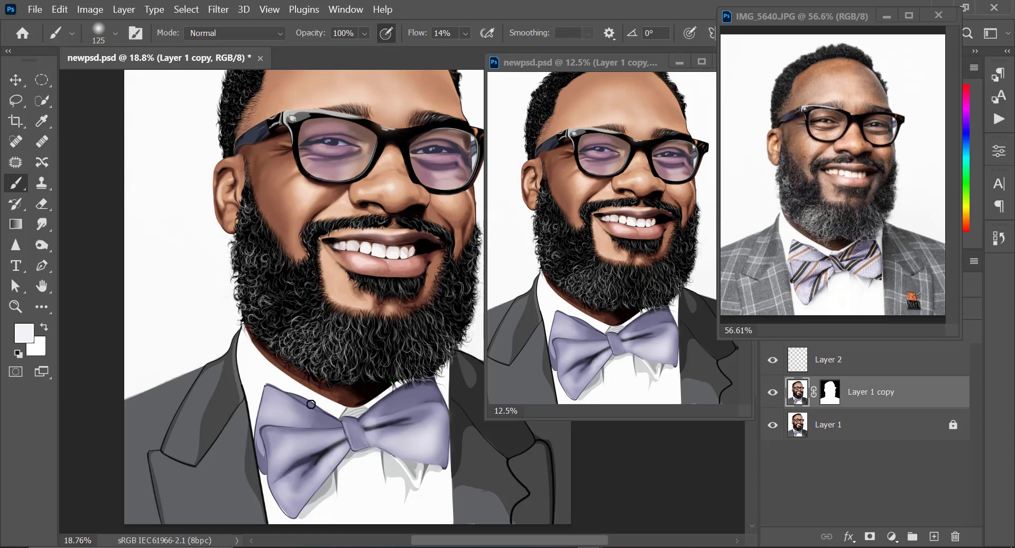
# Step: Blend the shirt folds and shadows around the bow tie and collar with sampled whites and greys, using a 70–175 px brush
pyautogui.hotkey('ctrl', '0')
pyautogui.keyDown('alt'); pyautogui.click(448, 517); pyautogui.keyUp('alt')
pyautogui.press(']')
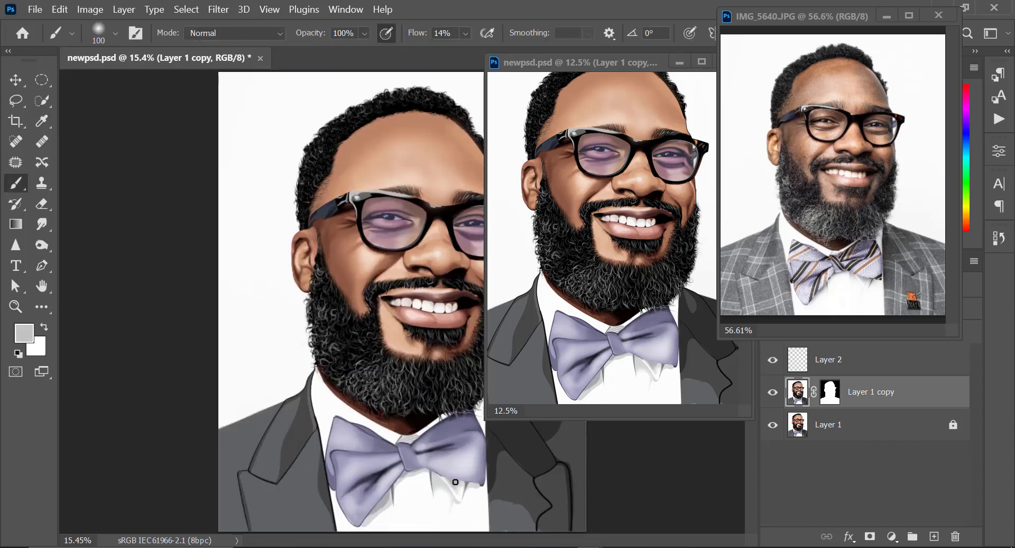
pyautogui.keyDown('alt'); pyautogui.click(450, 505); pyautogui.keyUp('alt')
pyautogui.keyDown('alt'); pyautogui.click(372, 514); pyautogui.keyUp('alt')
pyautogui.keyDown('alt'); pyautogui.click(377, 518); pyautogui.keyUp('alt')
pyautogui.press(']')
pyautogui.press(']')
pyautogui.press(']')
pyautogui.moveTo(390, 503); pyautogui.dragTo(376, 520)
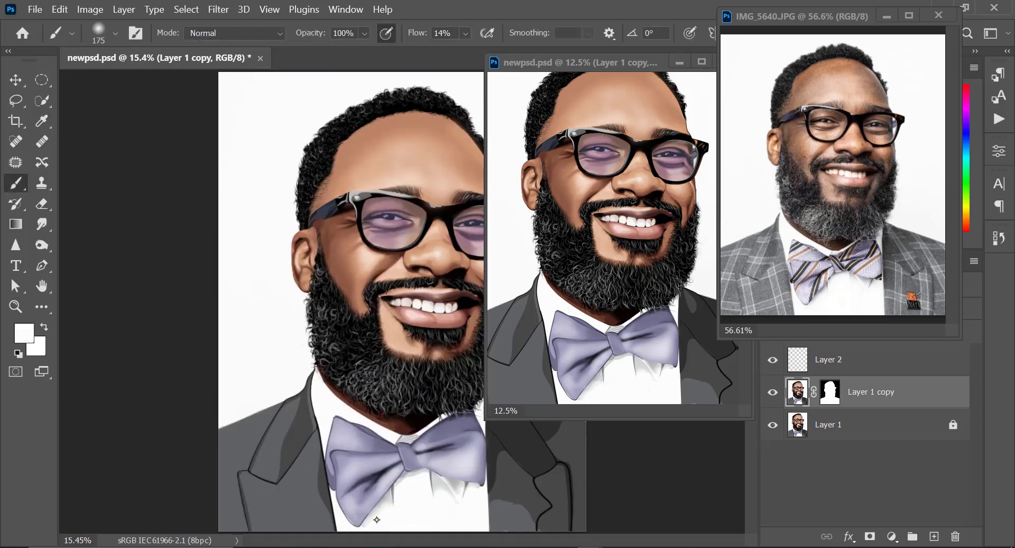
pyautogui.keyDown('alt'); pyautogui.click(417, 466); pyautogui.keyUp('alt')
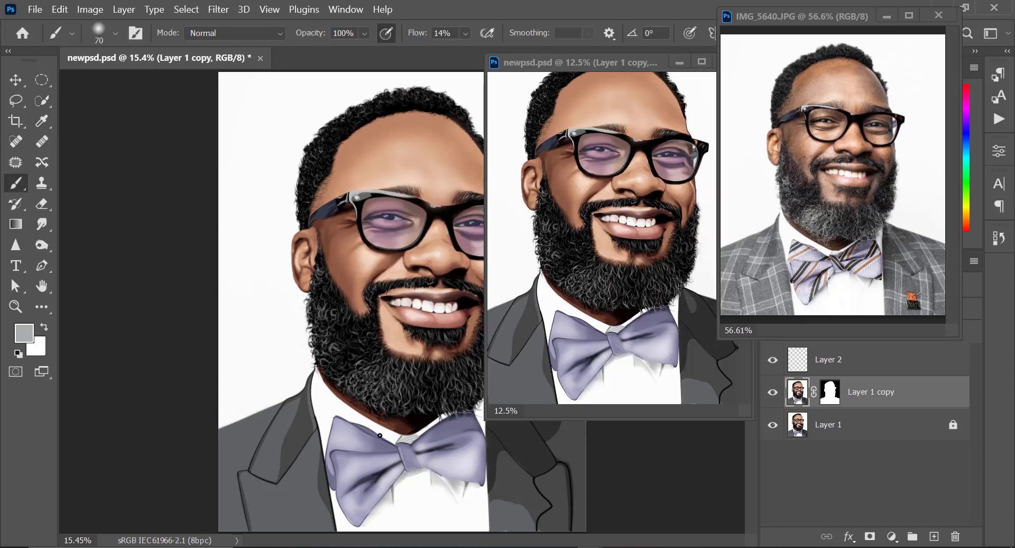
pyautogui.keyDown('alt'); pyautogui.click(382, 434); pyautogui.keyUp('alt')
# Step: Smooth the upper near lapel with sampled greys and a much larger soft brush
pyautogui.keyDown('alt'); pyautogui.click(296, 414); pyautogui.keyUp('alt')
pyautogui.press(']')
pyautogui.press(']')
pyautogui.press(']')
pyautogui.press(']')
pyautogui.press(']')
pyautogui.press(']')
pyautogui.press(']')
pyautogui.press(']')
pyautogui.press(']')
pyautogui.press(']')
pyautogui.keyDown('alt'); pyautogui.click(286, 468); pyautogui.keyUp('alt')
pyautogui.moveTo(280, 469); pyautogui.dragTo(294, 415)
pyautogui.keyDown('alt'); pyautogui.click(286, 460); pyautogui.keyUp('alt')
# Step: Blend the near lapel's outer edge and the lower jacket beside the shirt with greys sampled from the jacket
pyautogui.keyDown('alt'); pyautogui.click(254, 452); pyautogui.keyUp('alt')
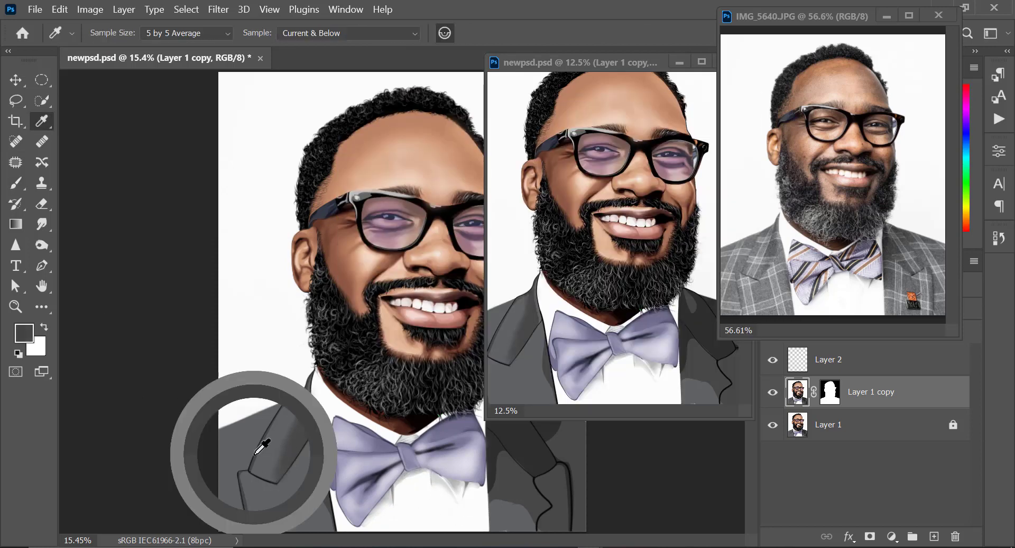
pyautogui.moveTo(258, 461); pyautogui.dragTo(277, 424)
pyautogui.moveTo(320, 470); pyautogui.dragTo(333, 523)
pyautogui.keyDown('alt'); pyautogui.click(313, 470); pyautogui.keyUp('alt')
# Step: Shorten the preview window and blend the flat patches of the far lapel and jacket with sampled dark greys
pyautogui.moveTo(576, 422); pyautogui.dragTo(576, 371)
pyautogui.keyDown('alt'); pyautogui.click(499, 477); pyautogui.keyUp('alt')
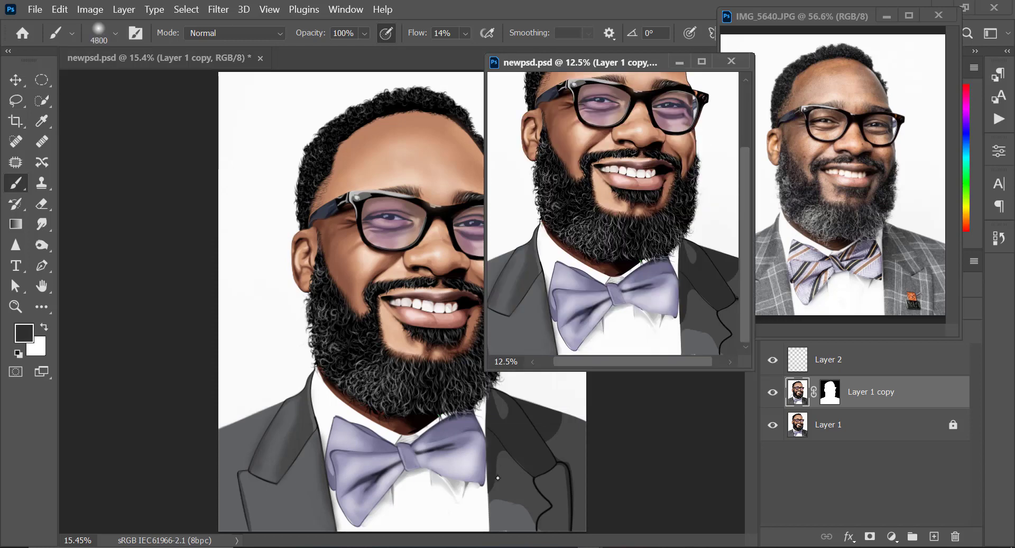
pyautogui.moveTo(497, 473)
pyautogui.mouseDown()
pyautogui.moveTo(487, 480)
pyautogui.moveTo(503, 490)
pyautogui.mouseUp()
pyautogui.moveTo(513, 427)
pyautogui.mouseDown()
pyautogui.moveTo(550, 455)
pyautogui.moveTo(503, 401)
pyautogui.mouseUp()
pyautogui.keyDown('alt'); pyautogui.click(575, 438); pyautogui.keyUp('alt')
pyautogui.moveTo(572, 425); pyautogui.dragTo(557, 442)
pyautogui.keyDown('alt'); pyautogui.click(524, 489); pyautogui.keyUp('alt')
pyautogui.moveTo(518, 503)
pyautogui.mouseDown()
pyautogui.moveTo(528, 512)
pyautogui.moveTo(500, 508)
pyautogui.moveTo(541, 486)
pyautogui.moveTo(507, 453)
pyautogui.moveTo(541, 476)
pyautogui.moveTo(512, 513)
pyautogui.mouseUp()
pyautogui.keyDown('alt'); pyautogui.click(544, 510); pyautogui.keyUp('alt')
pyautogui.keyDown('alt'); pyautogui.click(571, 475); pyautogui.keyUp('alt')
# Step: Refine the shading of the bow tie's near wing with a sampled purple, reducing the brush to 90 px
pyautogui.scroll(-1, 213, 254)
pyautogui.press('b')
pyautogui.scroll(1, 439, 444)
pyautogui.keyDown('alt'); pyautogui.click(368, 469); pyautogui.keyUp('alt')
pyautogui.press('[')
pyautogui.press('[')
pyautogui.press('[')
pyautogui.press('[')
pyautogui.press('[')
pyautogui.press('[')
pyautogui.press('[')
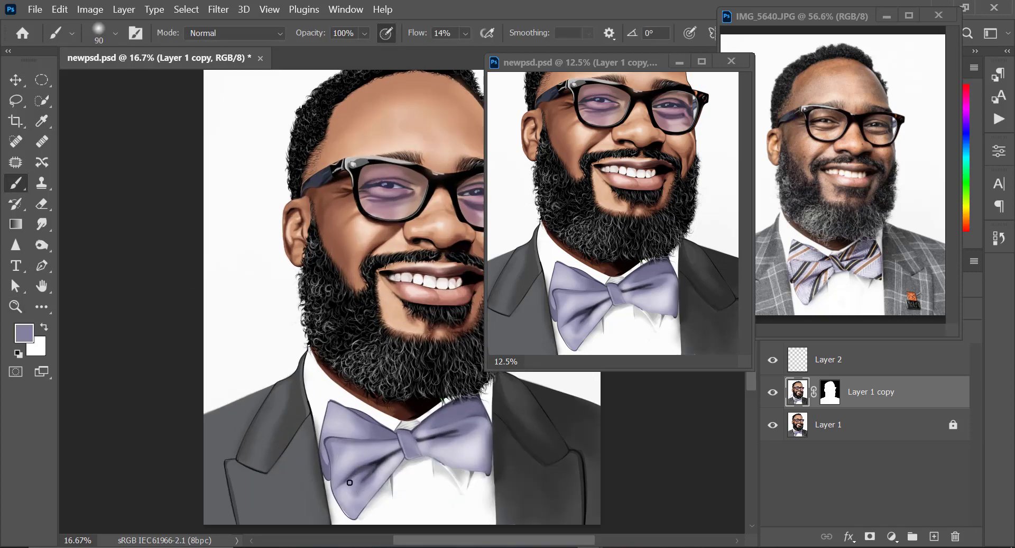
pyautogui.moveTo(372, 466); pyautogui.dragTo(350, 481)
# Step: Deepen the crease from the near wing to the knot with a 20 px brush, then sample a far-wing tone and enlarge the brush
pyautogui.keyDown('alt'); pyautogui.click(365, 463); pyautogui.keyUp('alt')
pyautogui.moveTo(366, 463); pyautogui.dragTo(399, 450)
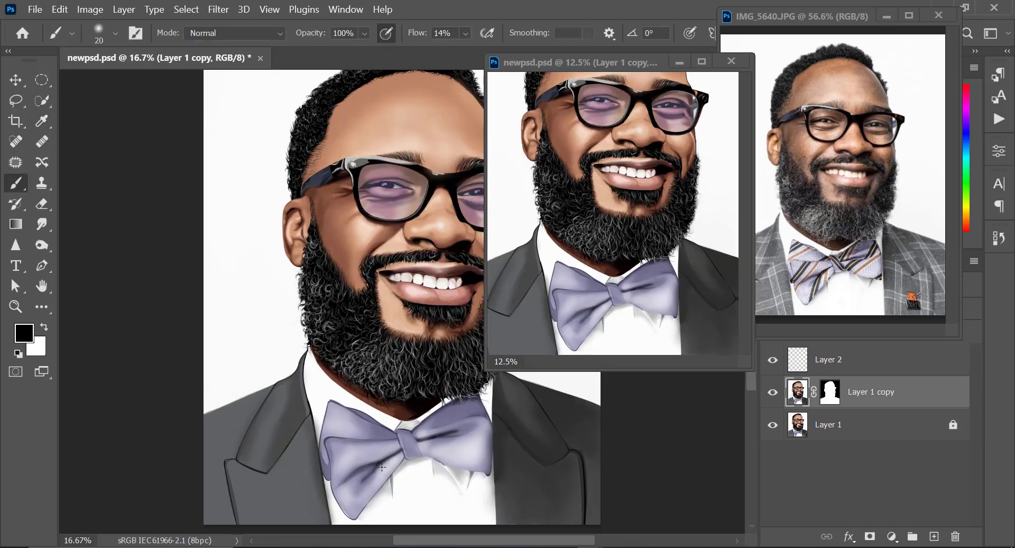
pyautogui.keyDown('alt'); pyautogui.click(437, 447); pyautogui.keyUp('alt')
pyautogui.press(']')
pyautogui.press(']')
pyautogui.press(']')
pyautogui.press(']')
pyautogui.press(']')
pyautogui.press(']')
pyautogui.press(']')
pyautogui.press(']')
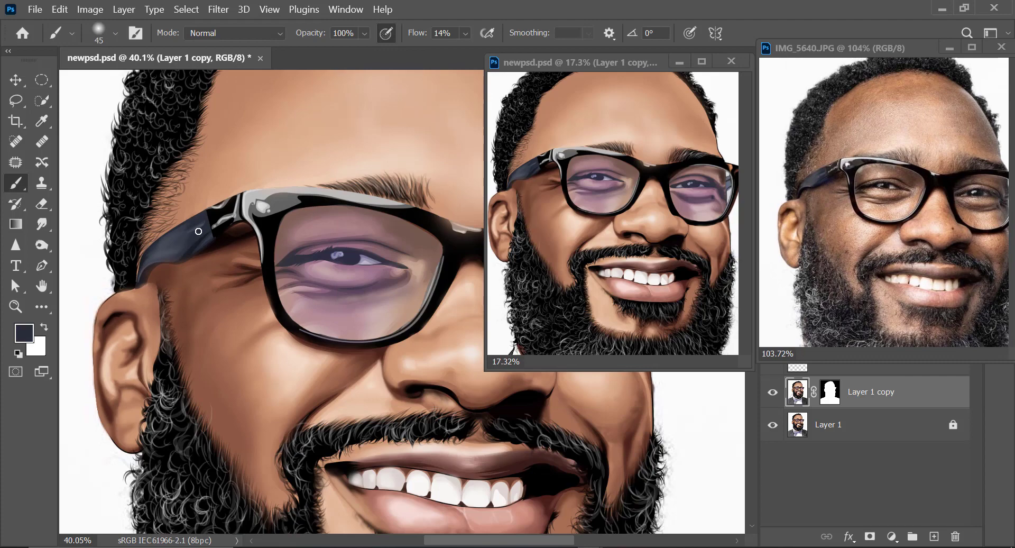
# Step: Blend the reflections at the hinge of the near glasses arm with sampled frame tones, using a small 20–45 px brush
pyautogui.keyDown('alt'); pyautogui.click(226, 218); pyautogui.keyUp('alt')
pyautogui.moveTo(227, 217); pyautogui.dragTo(237, 200)
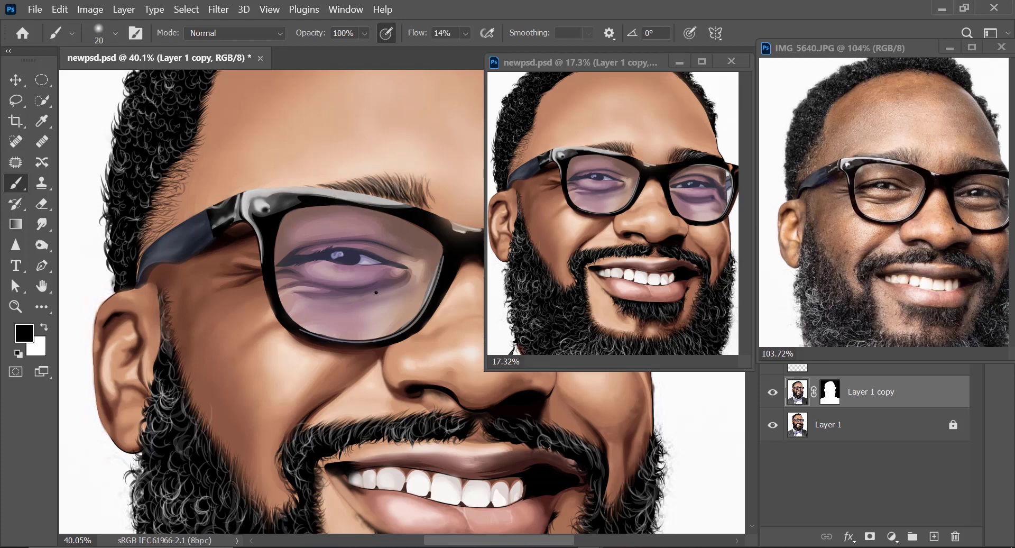
pyautogui.keyDown('alt'); pyautogui.click(247, 195); pyautogui.keyUp('alt')
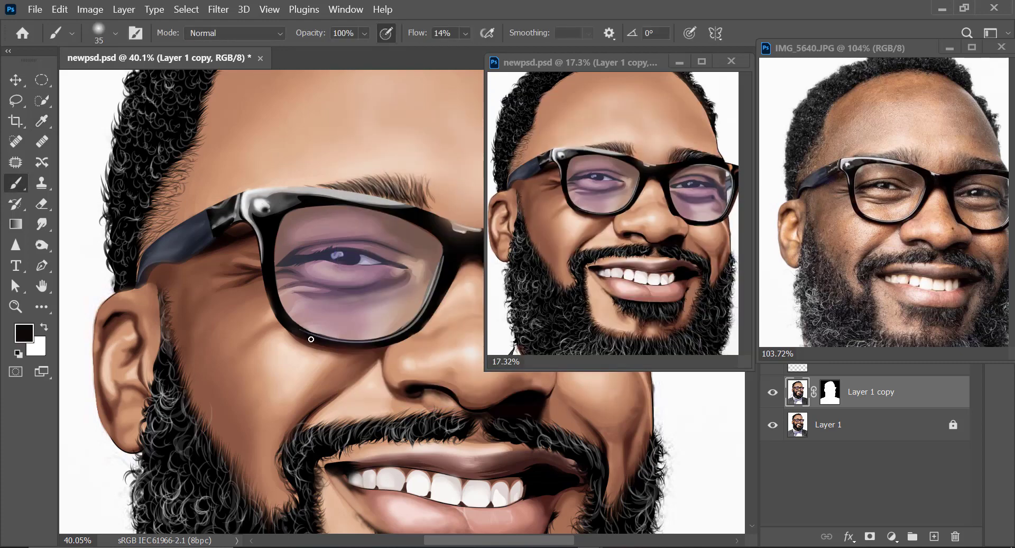
# Step: Paint fine white hair highlights through the near side of the beard with a 15 px brush
pyautogui.hscroll(5, 456, 234)
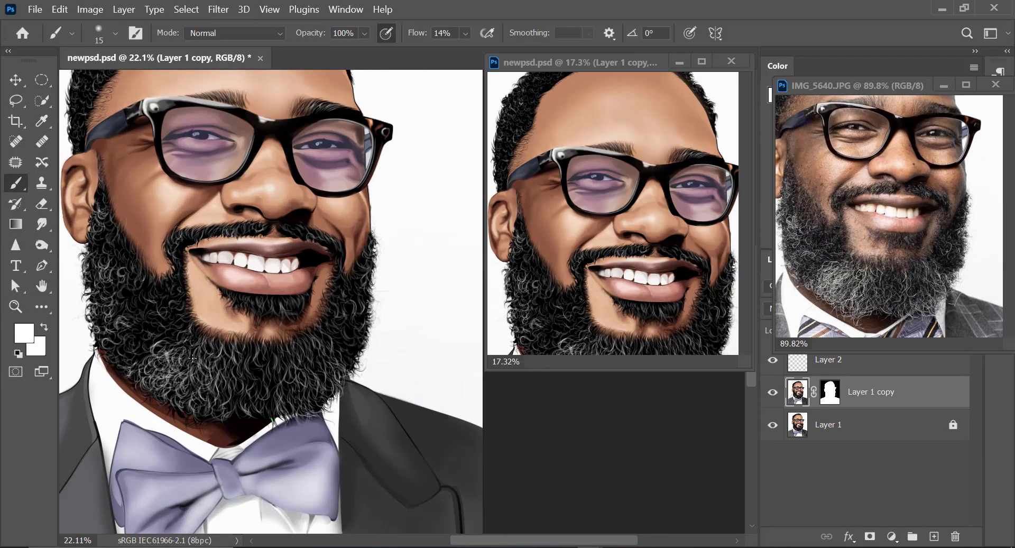
pyautogui.moveTo(108, 271); pyautogui.dragTo(96, 295)
pyautogui.moveTo(99, 204); pyautogui.dragTo(97, 229)
pyautogui.moveTo(189, 342)
pyautogui.mouseDown()
pyautogui.moveTo(175, 363)
pyautogui.moveTo(121, 376)
pyautogui.mouseUp()
pyautogui.moveTo(108, 307); pyautogui.dragTo(97, 322)
pyautogui.moveTo(132, 288); pyautogui.dragTo(118, 300)
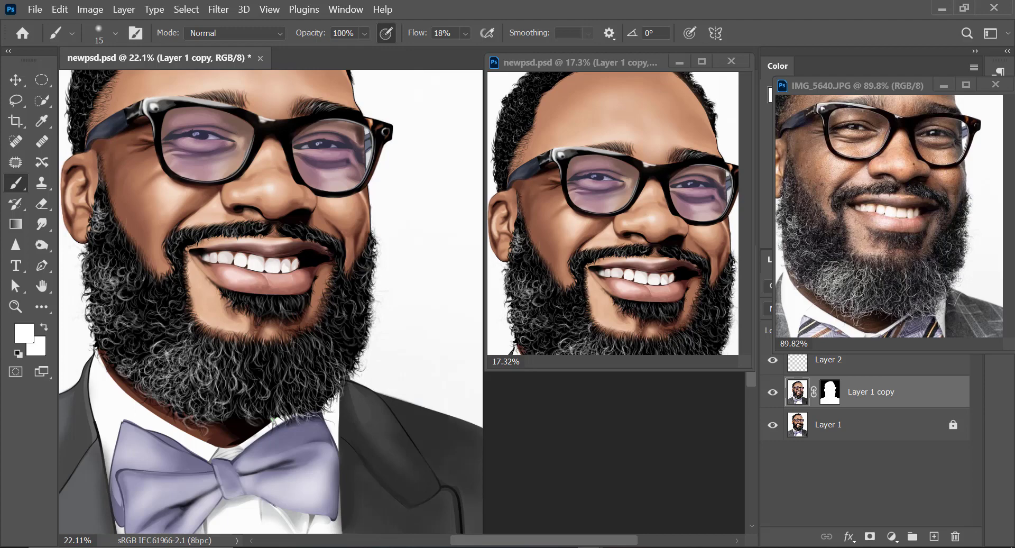
# Step: Paint white hair highlights on the far side of the beard and the moustache with a 15 px brush at 18% flow
pyautogui.moveTo(292, 363); pyautogui.dragTo(297, 391)
pyautogui.moveTo(319, 353); pyautogui.dragTo(315, 374)
pyautogui.moveTo(329, 377); pyautogui.dragTo(312, 404)
pyautogui.moveTo(358, 270); pyautogui.dragTo(351, 299)
pyautogui.moveTo(355, 313); pyautogui.dragTo(346, 333)
pyautogui.moveTo(307, 232); pyautogui.dragTo(333, 241)
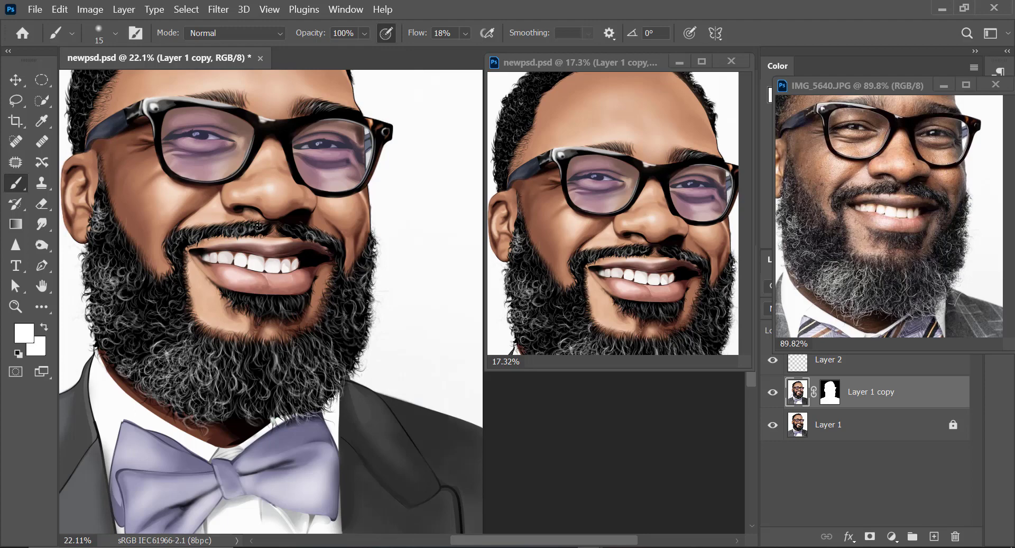